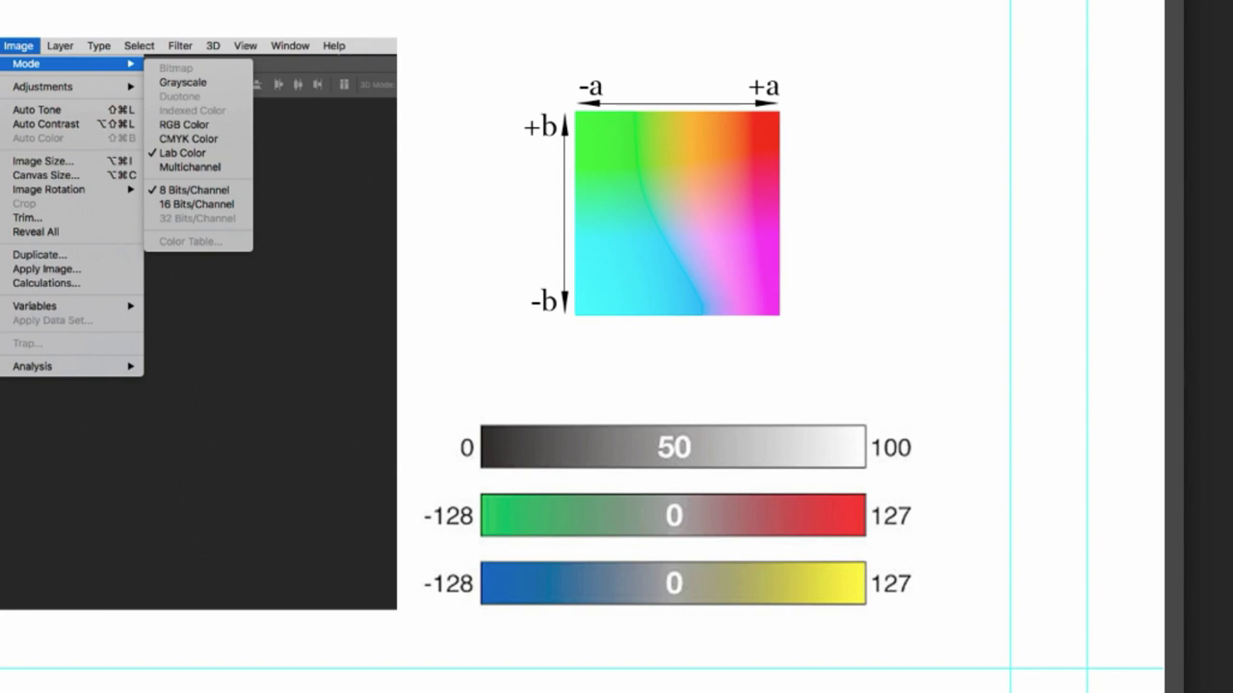
Close the Lab color.jpg diagram and start opening an image file
drag(499, 285, 525, 191)
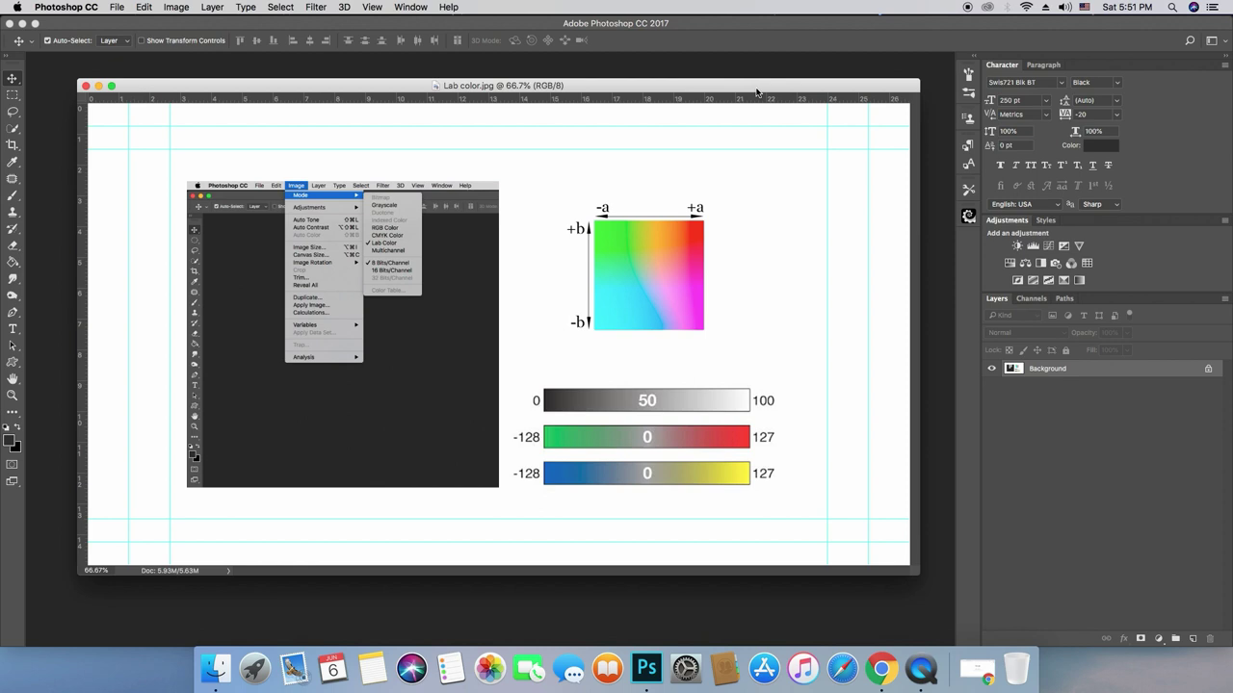
click(85, 87)
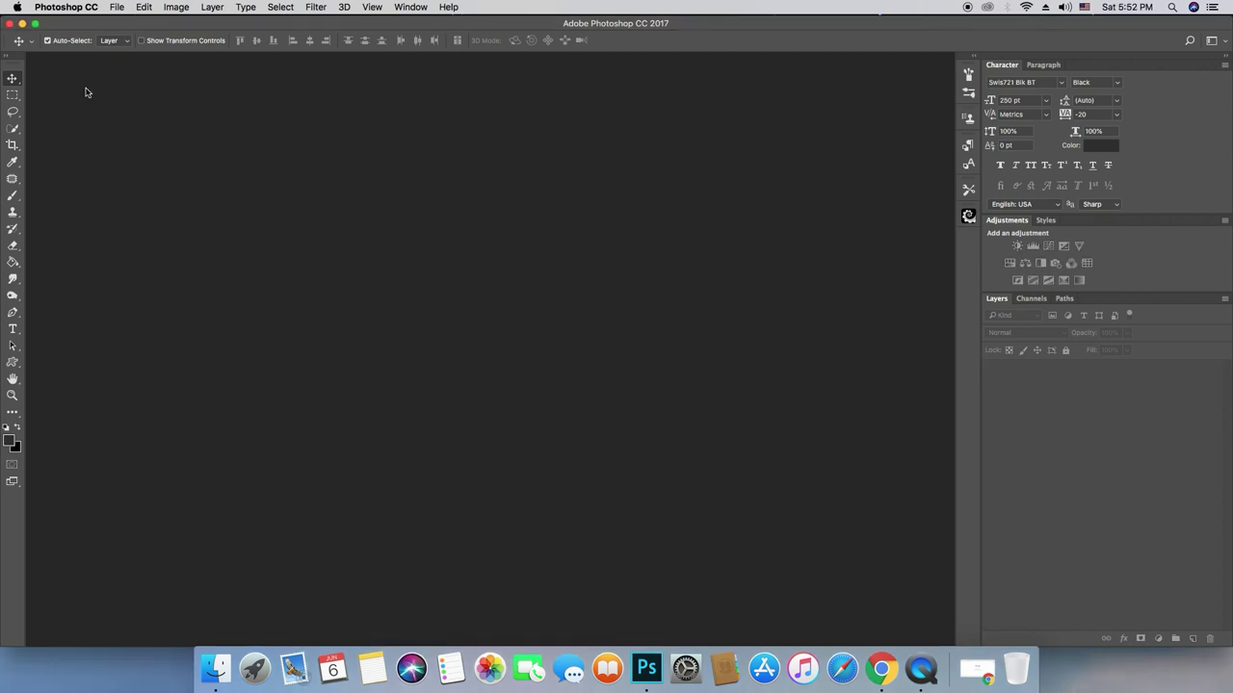
click(117, 7)
click(125, 38)
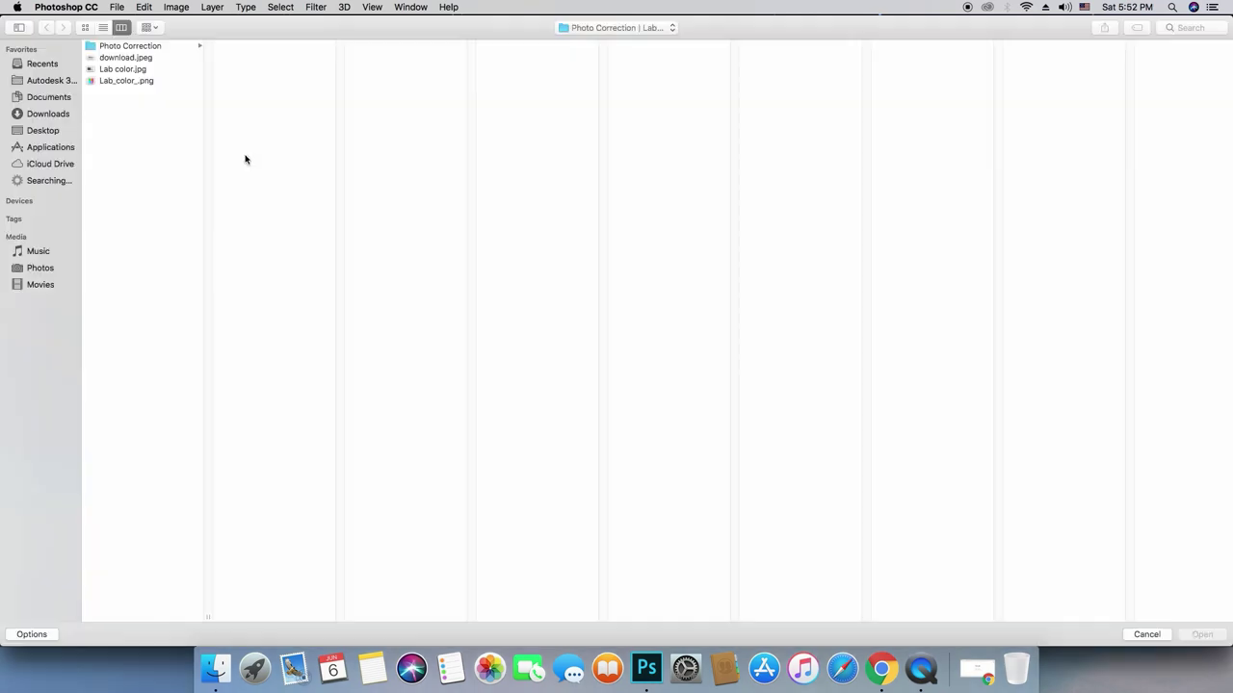
Open _C2A4719.JPG from the Photo Correction folder and float it in its own window
click(128, 46)
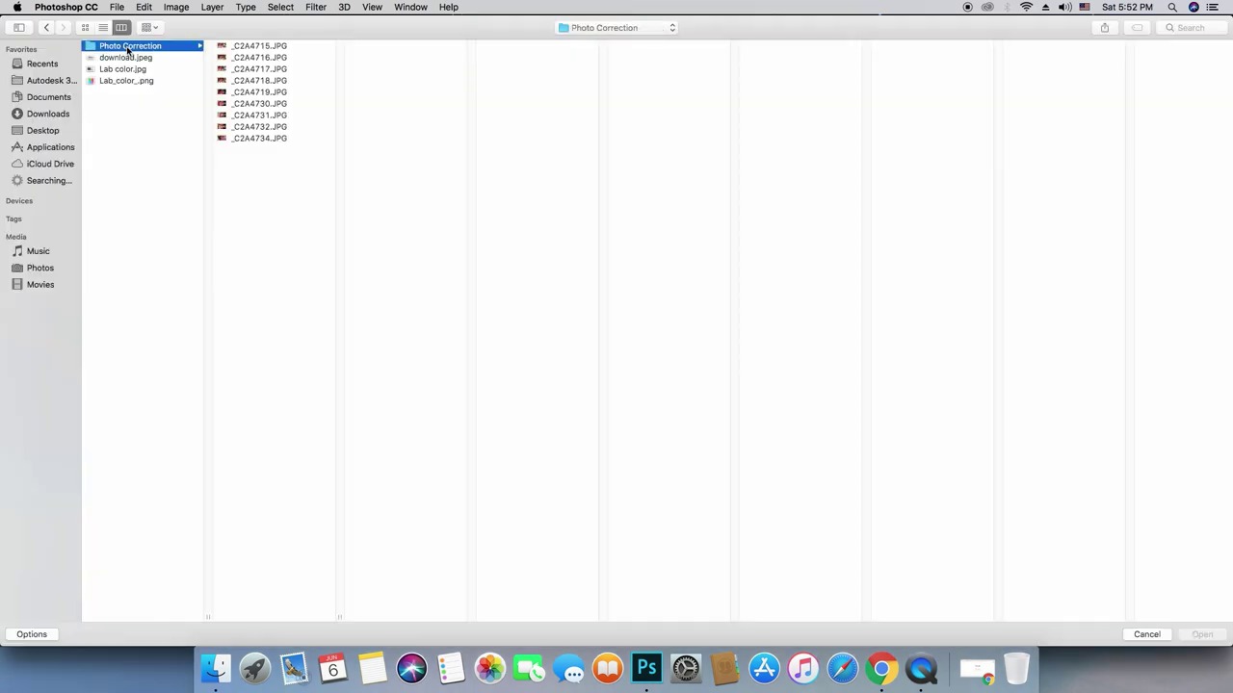
click(227, 57)
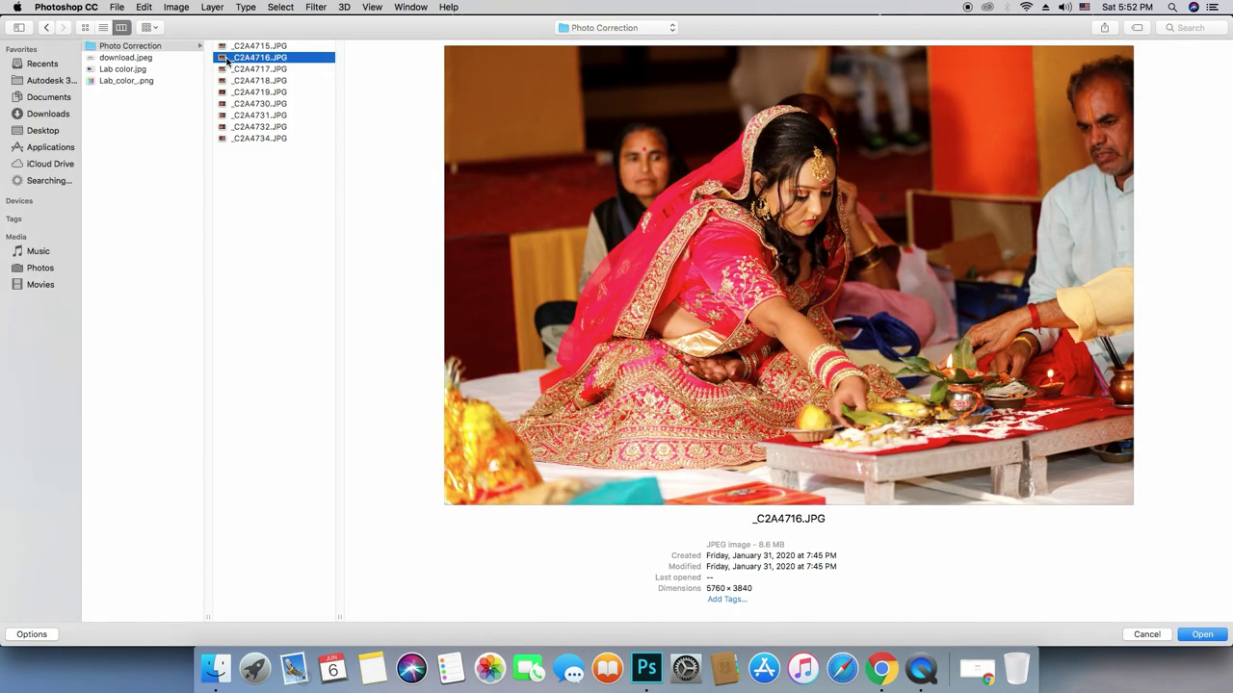
click(274, 47)
click(273, 70)
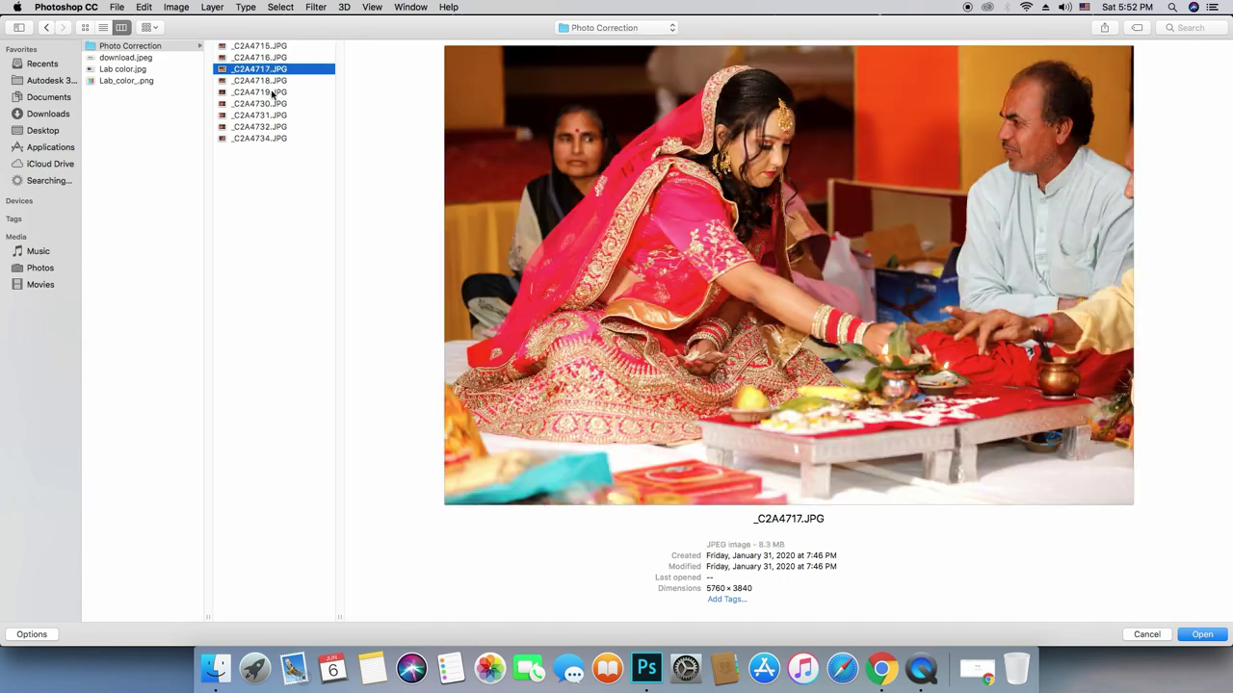
click(272, 92)
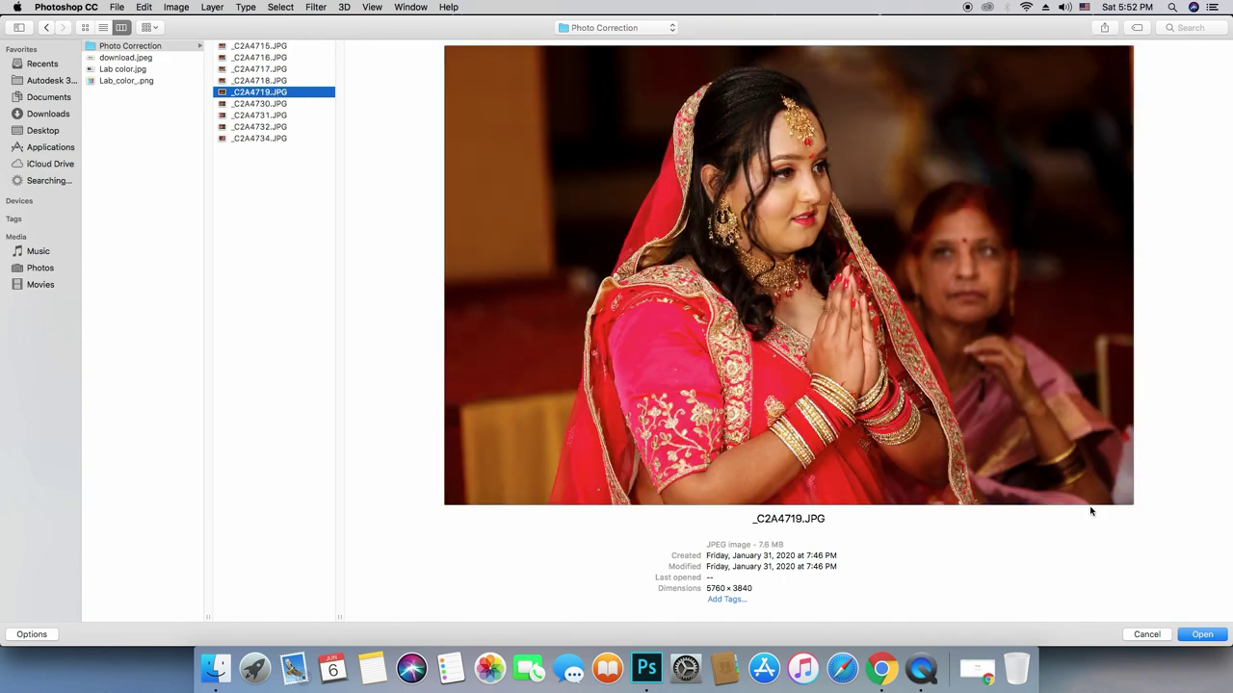
click(1204, 636)
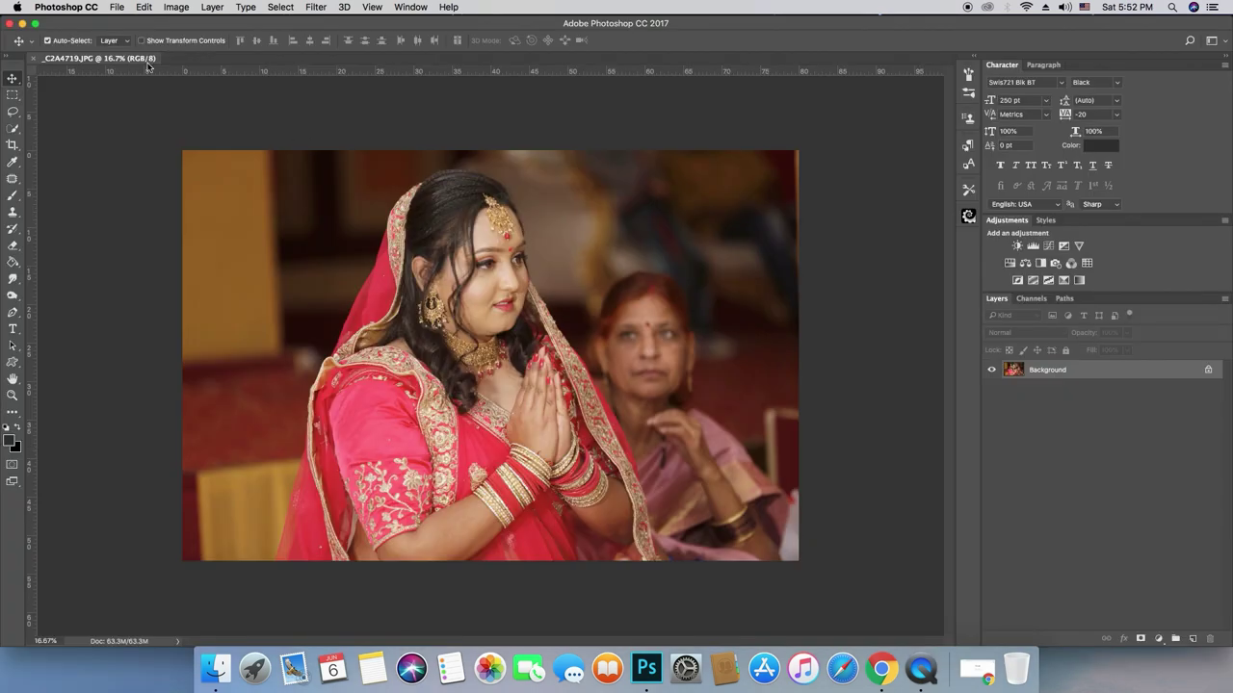
mouse_move(144, 59)
mouse_down()
mouse_move(160, 77)
mouse_move(225, 89)
mouse_up()
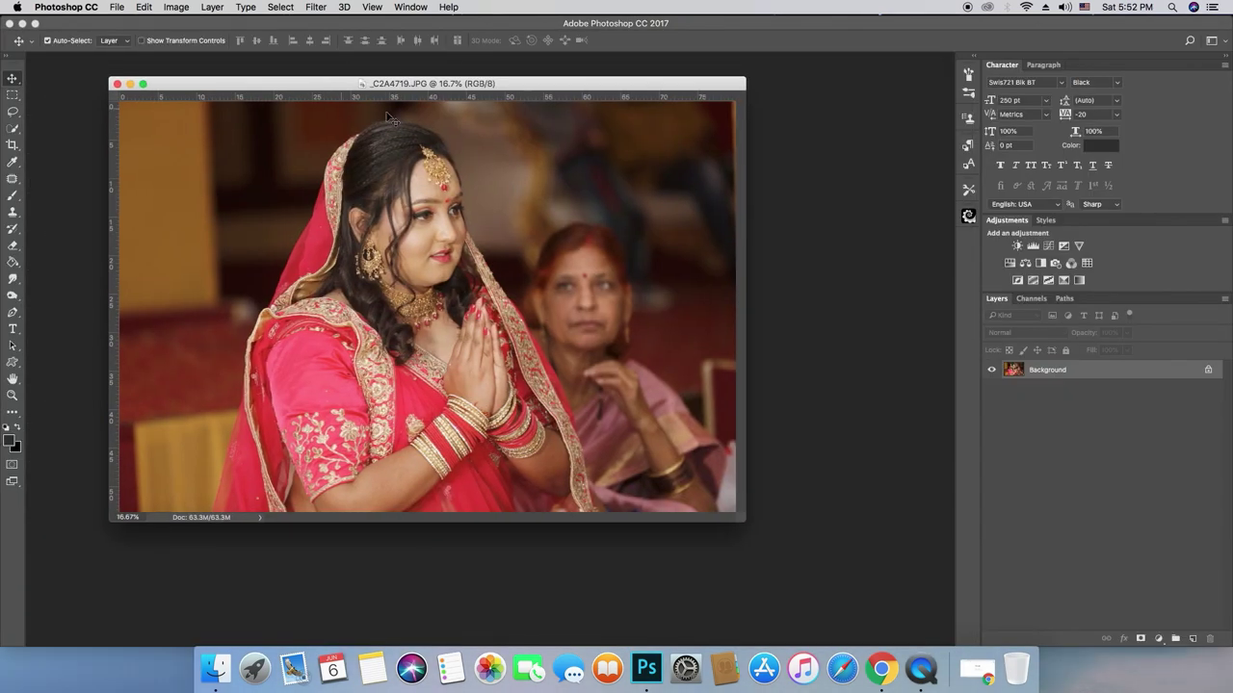
Convert _C2A4719.JPG from RGB to Lab Color mode via Image > Mode
click(178, 6)
mouse_move(187, 22)
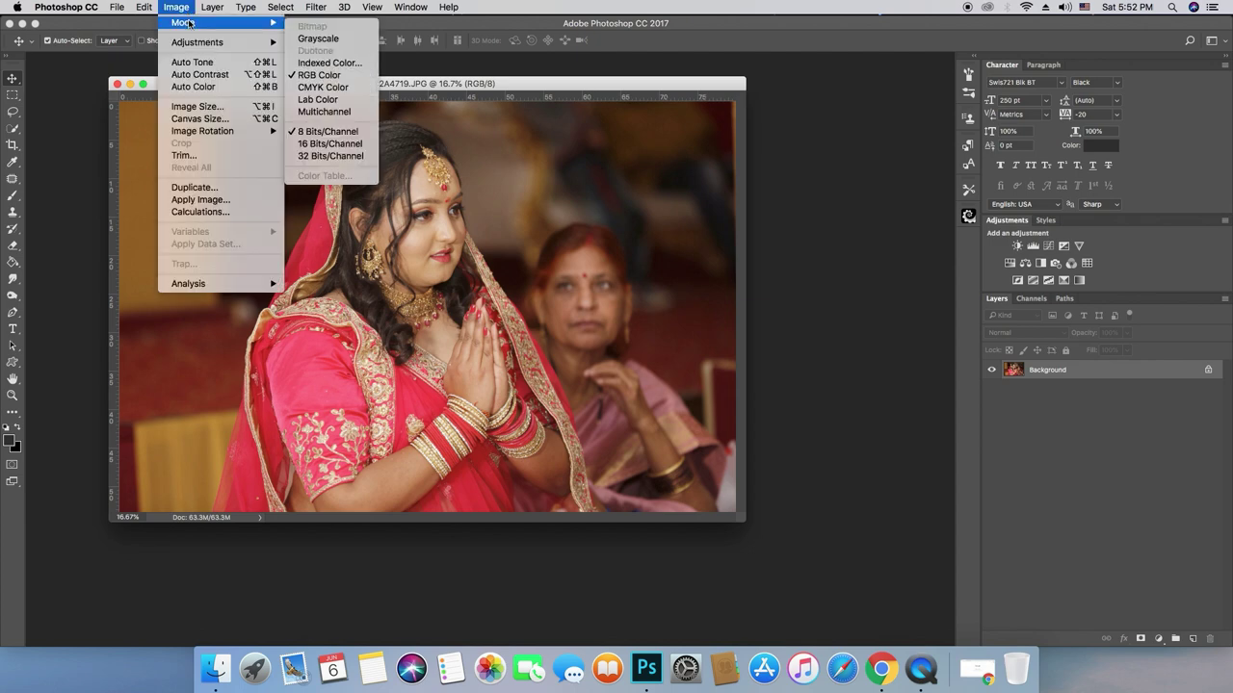
click(344, 100)
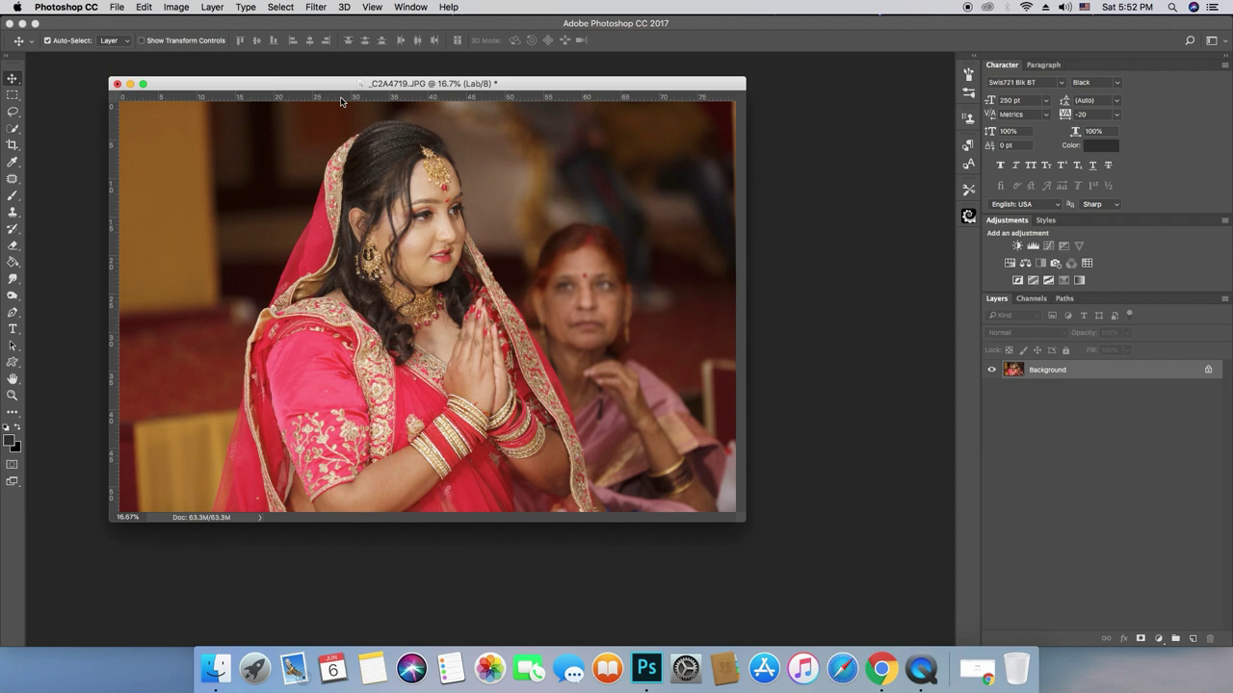
Convert the Background into Layer 0 and duplicate it as Layer 0 copy
double_click(1127, 370)
click(721, 295)
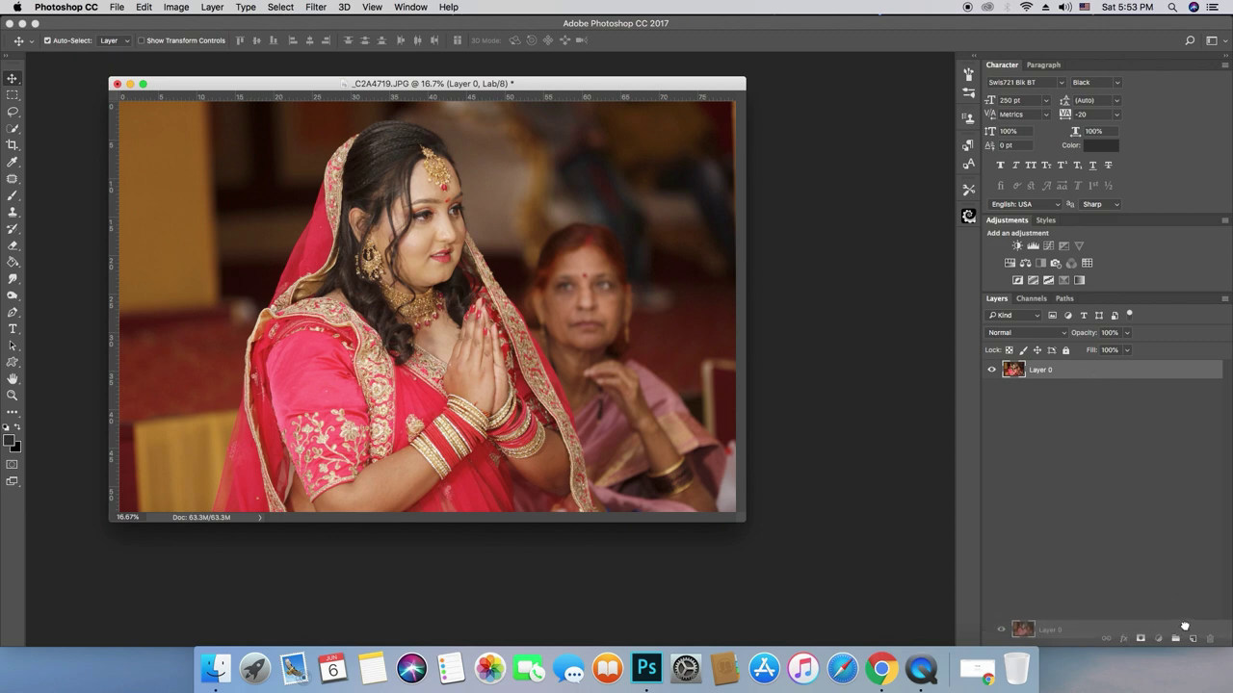
drag(1168, 606, 1193, 639)
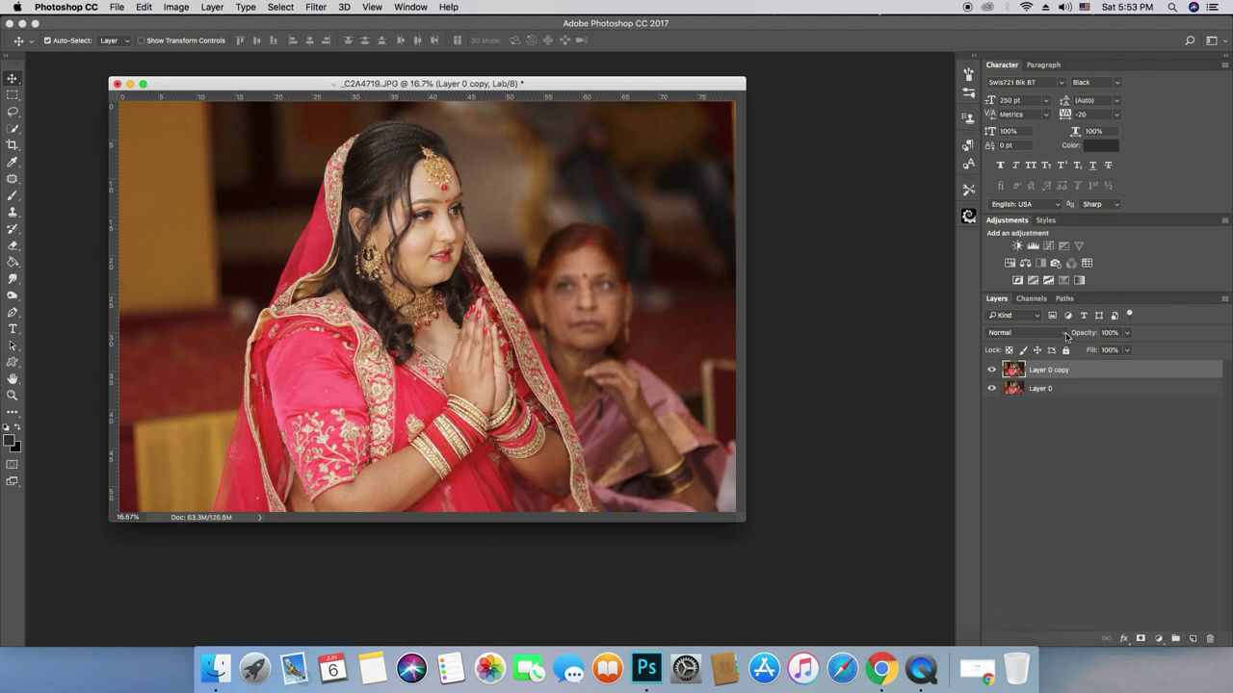
Keep the copy's blend mode at Normal and show the Lab channels list
click(1065, 333)
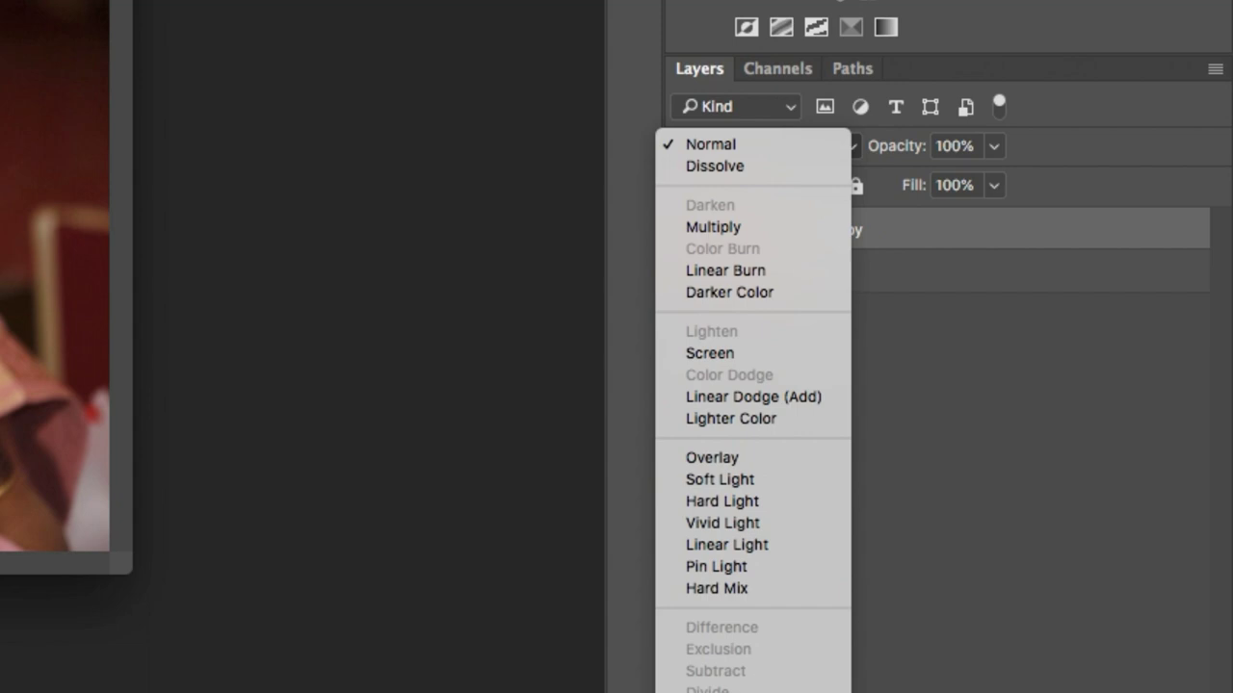
click(1032, 431)
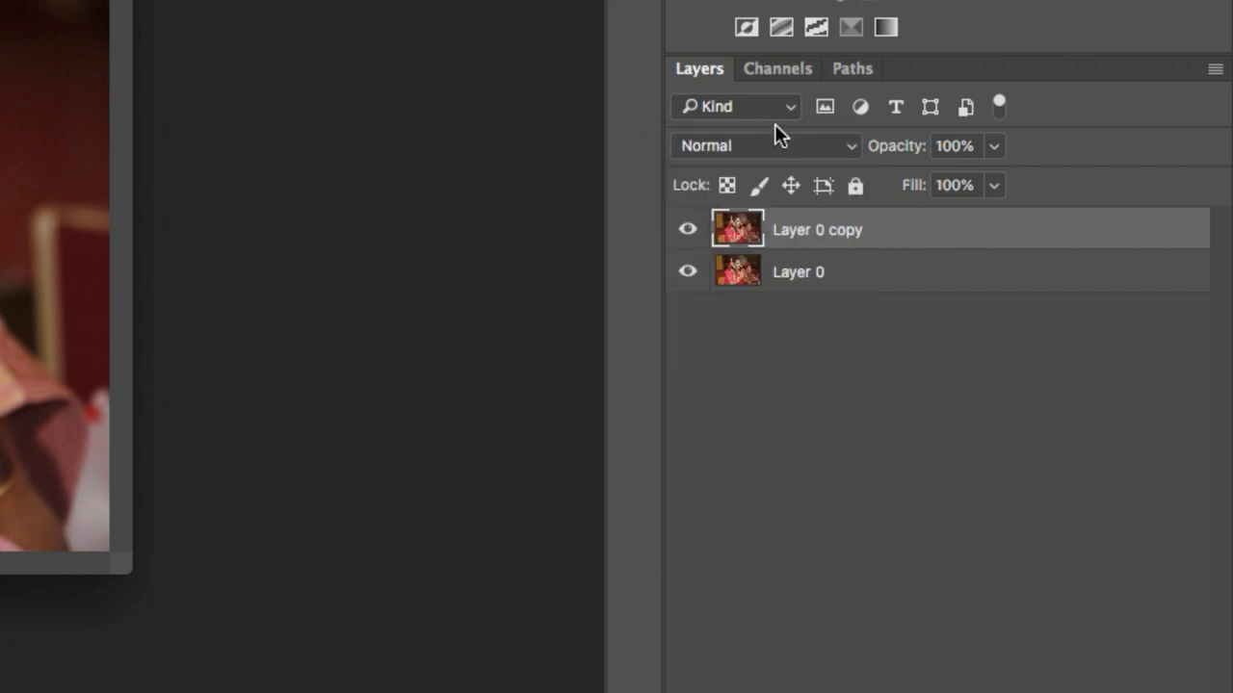
click(791, 73)
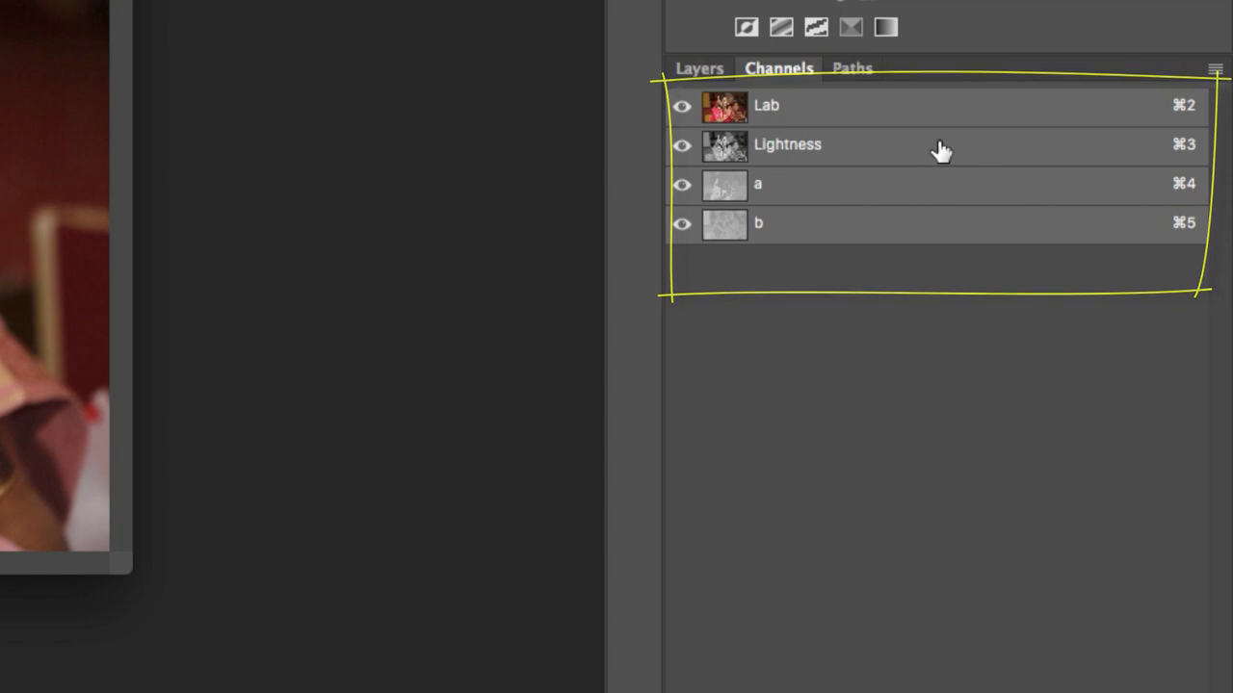
View the Lightness, a and b channels individually, then the Lab composite
click(939, 144)
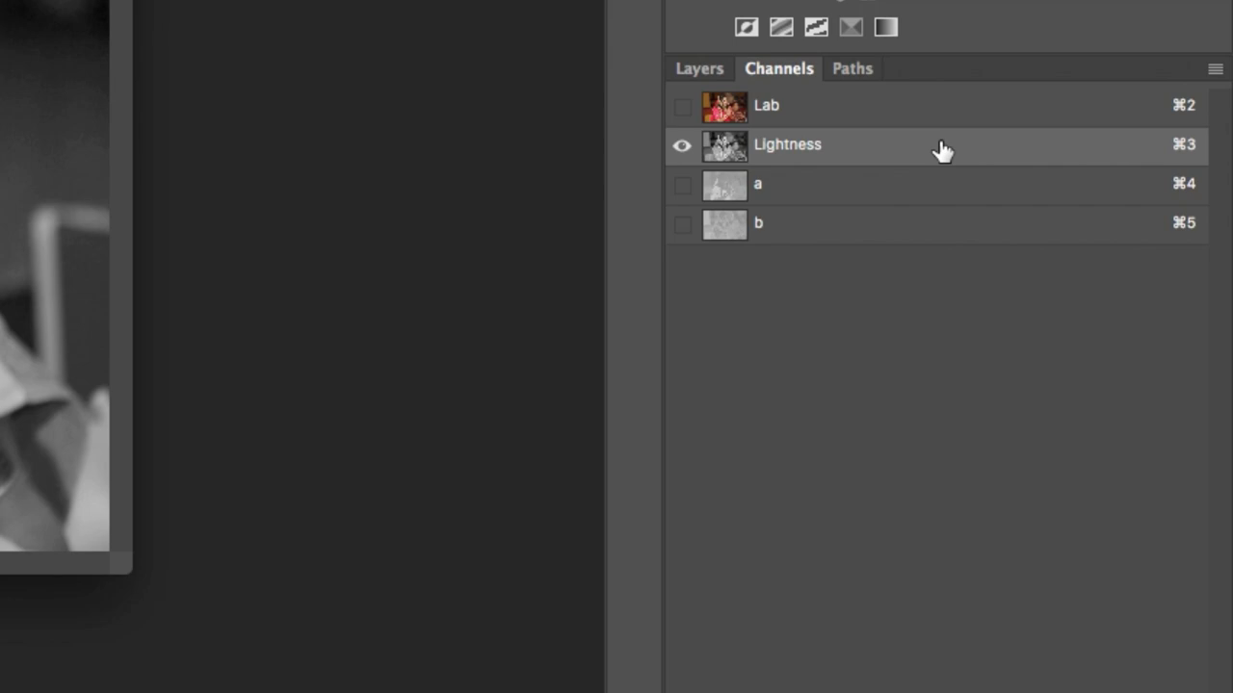
click(905, 179)
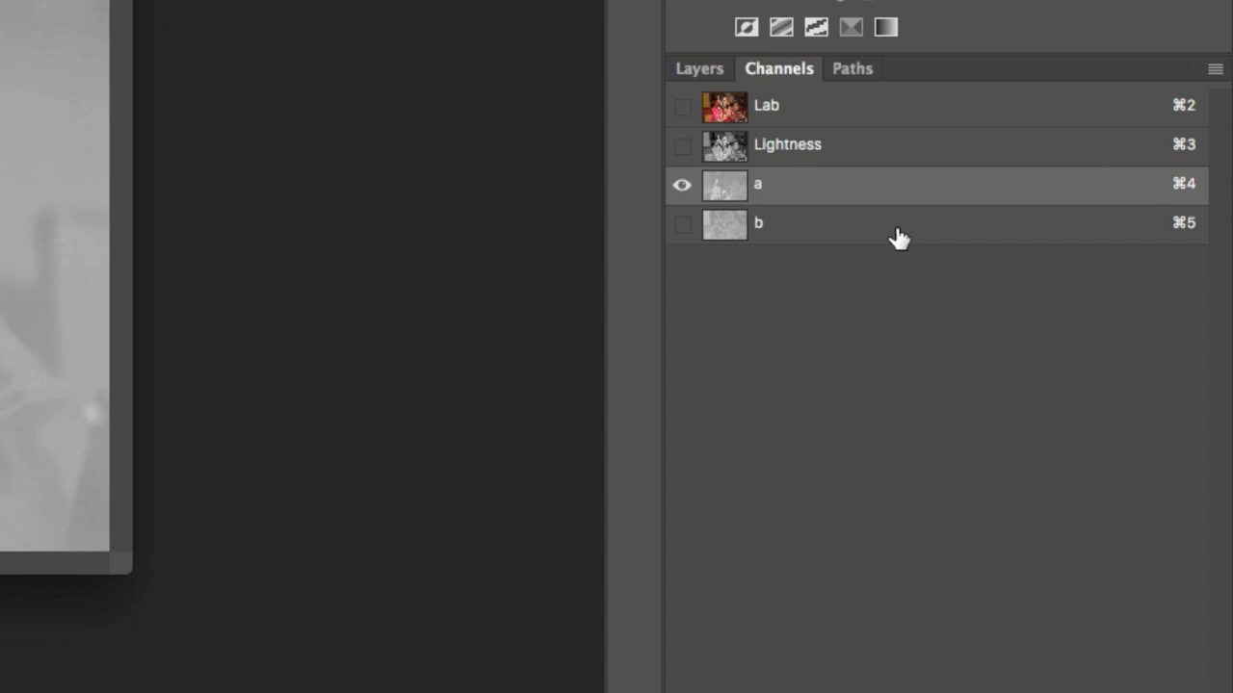
click(897, 236)
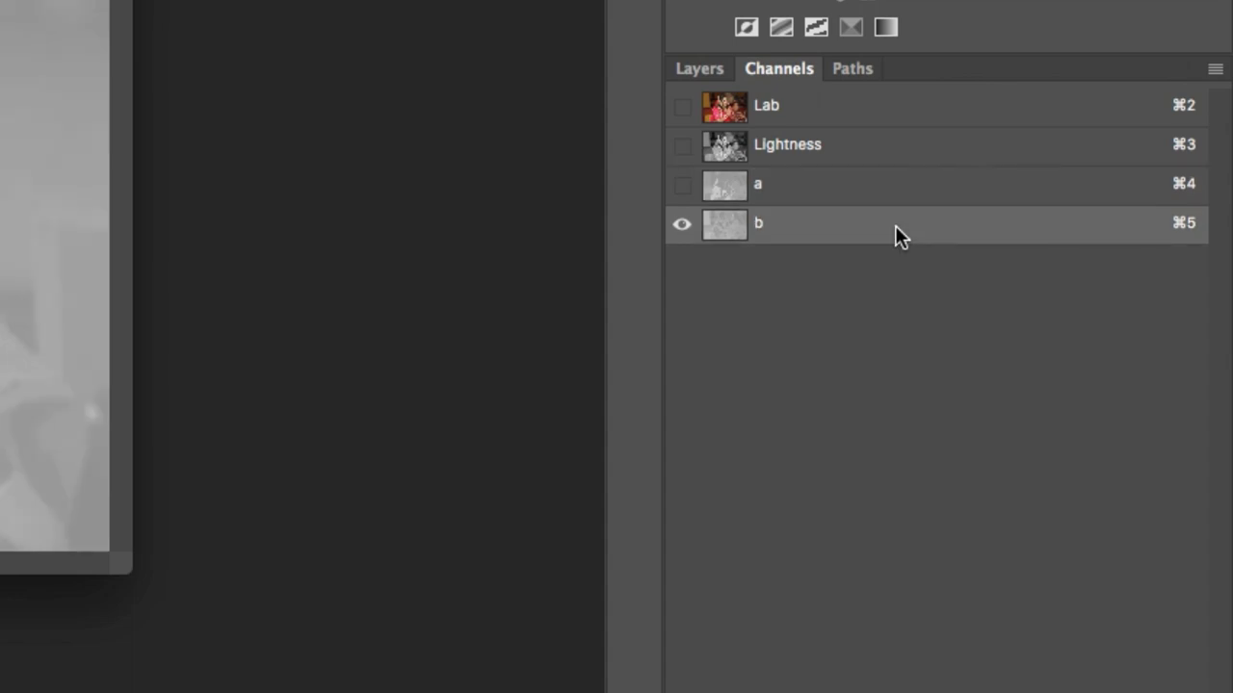
click(883, 147)
click(870, 113)
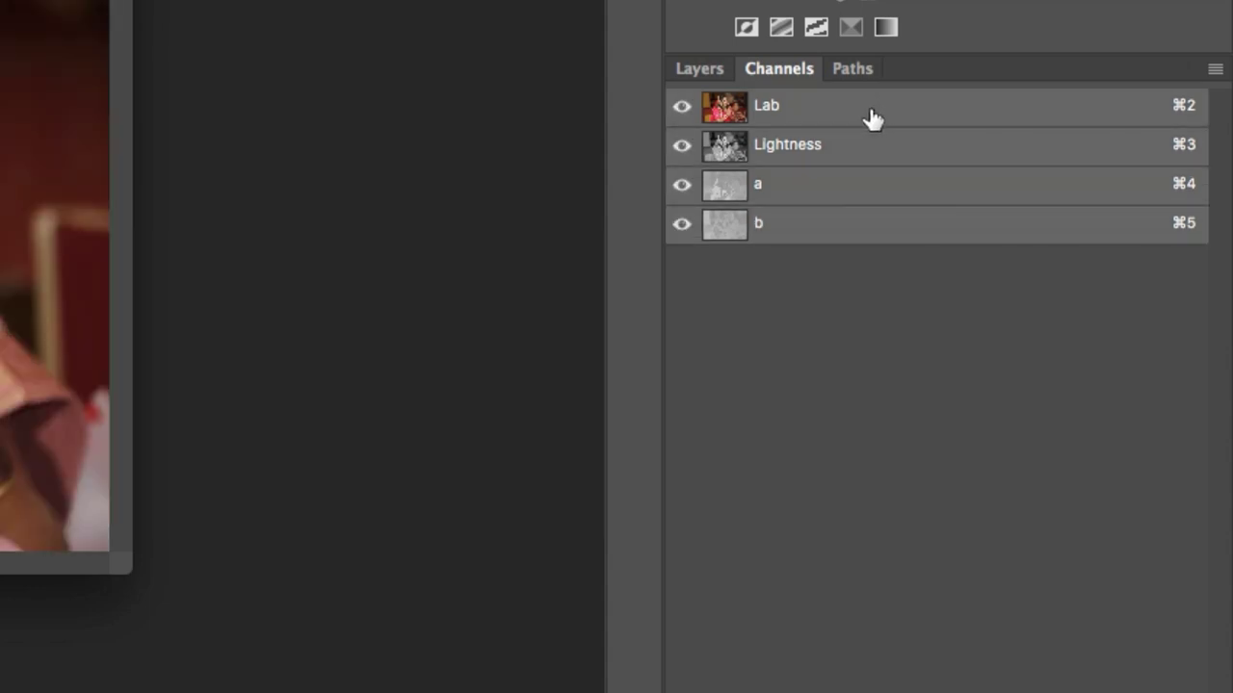
Cycle through Lightness, a and b again, then return to the Lab composite and Layers list
click(866, 162)
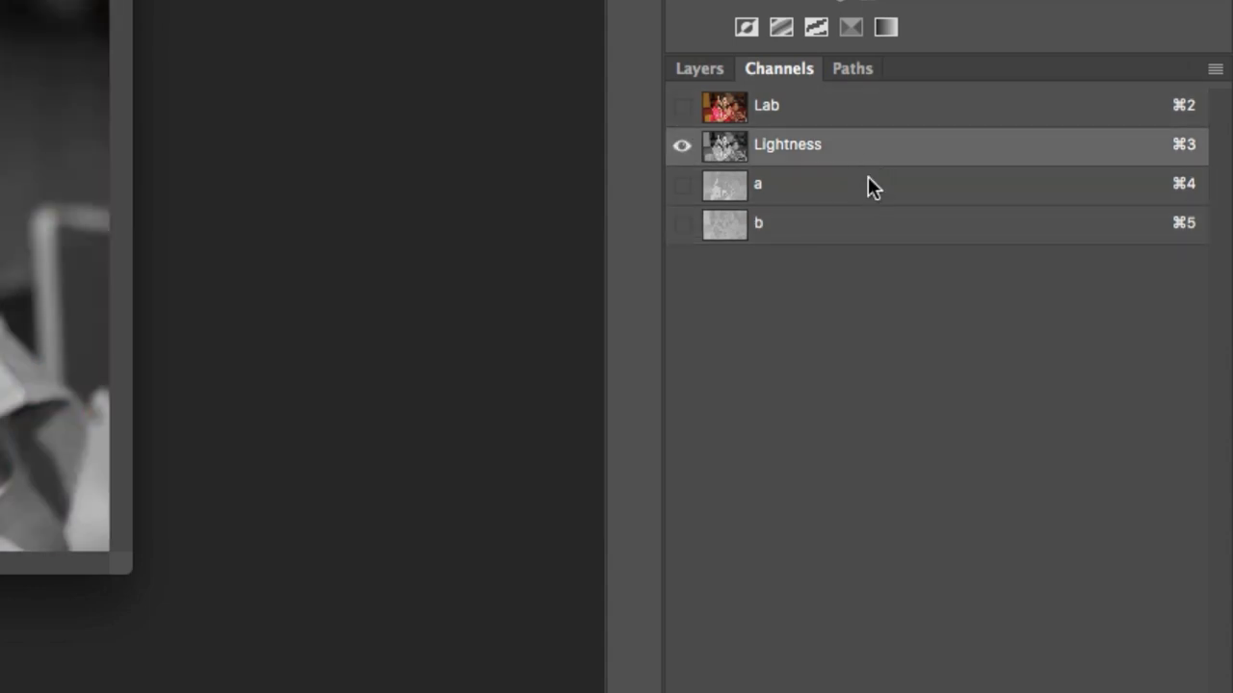
click(871, 189)
click(874, 231)
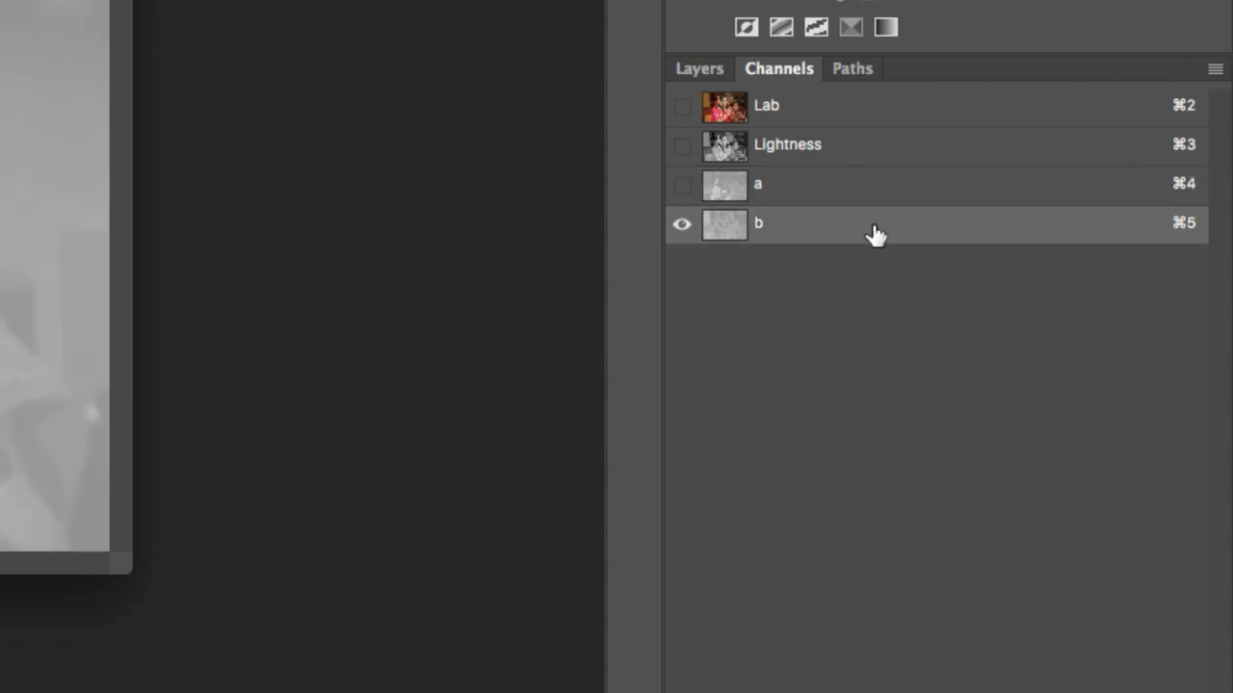
click(852, 152)
click(841, 113)
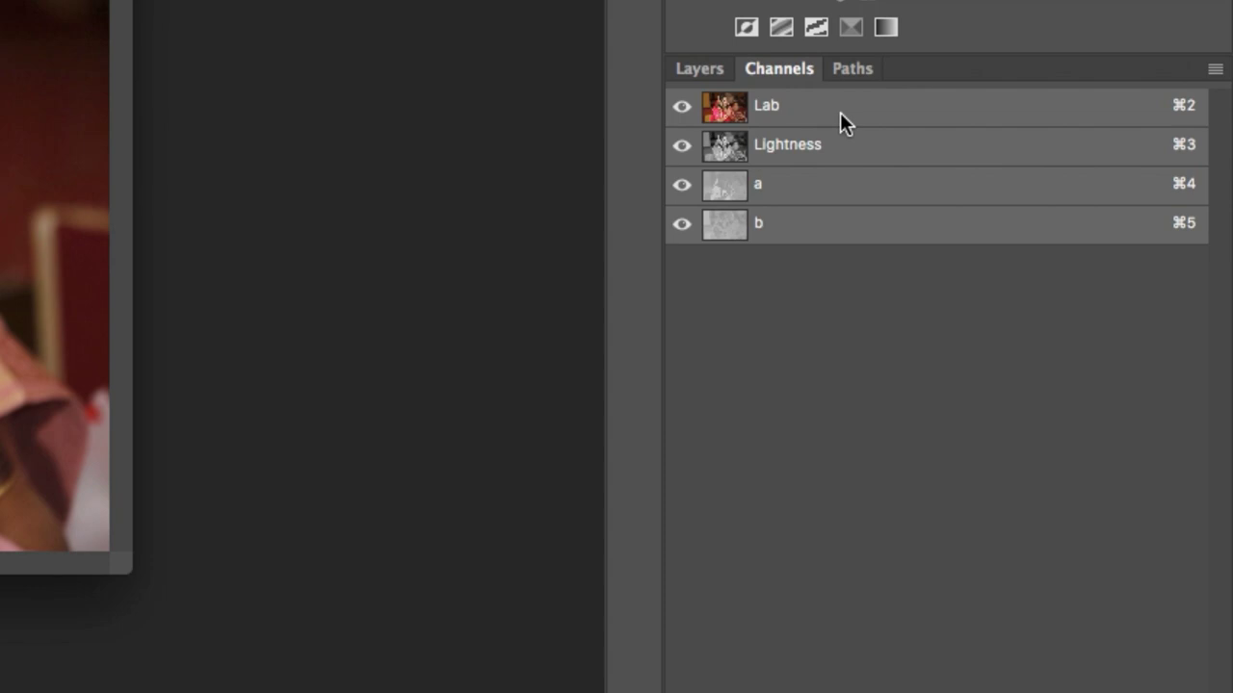
click(699, 69)
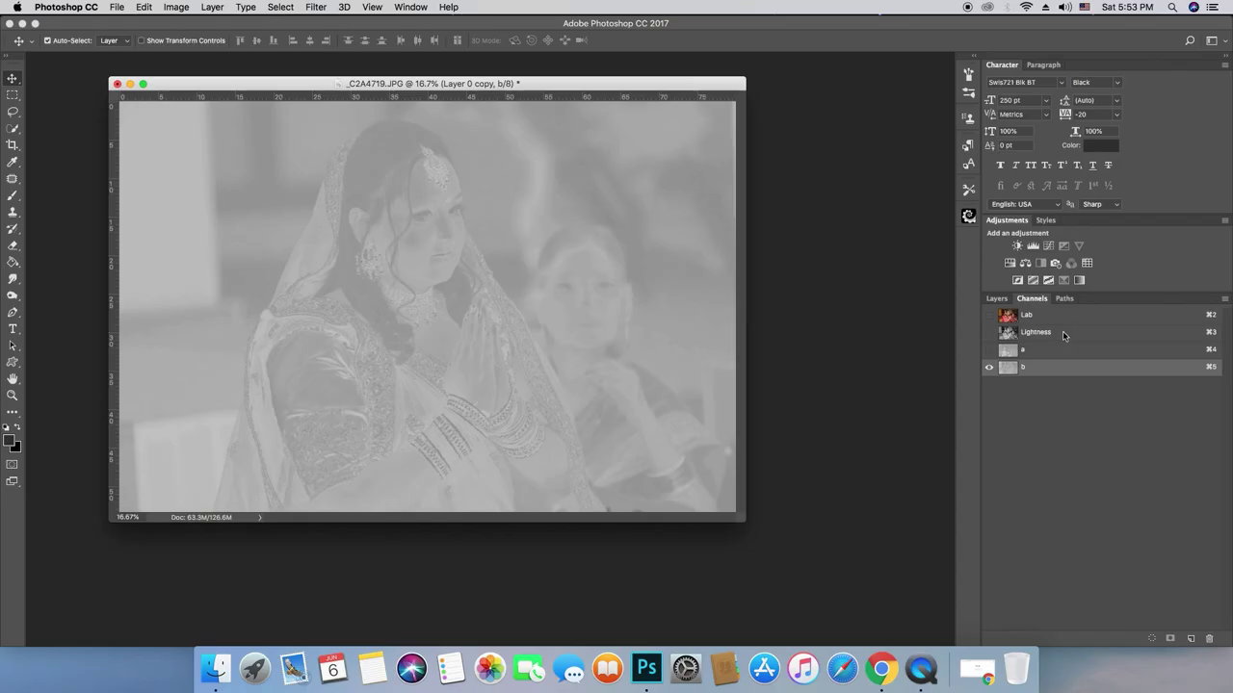
click(1060, 322)
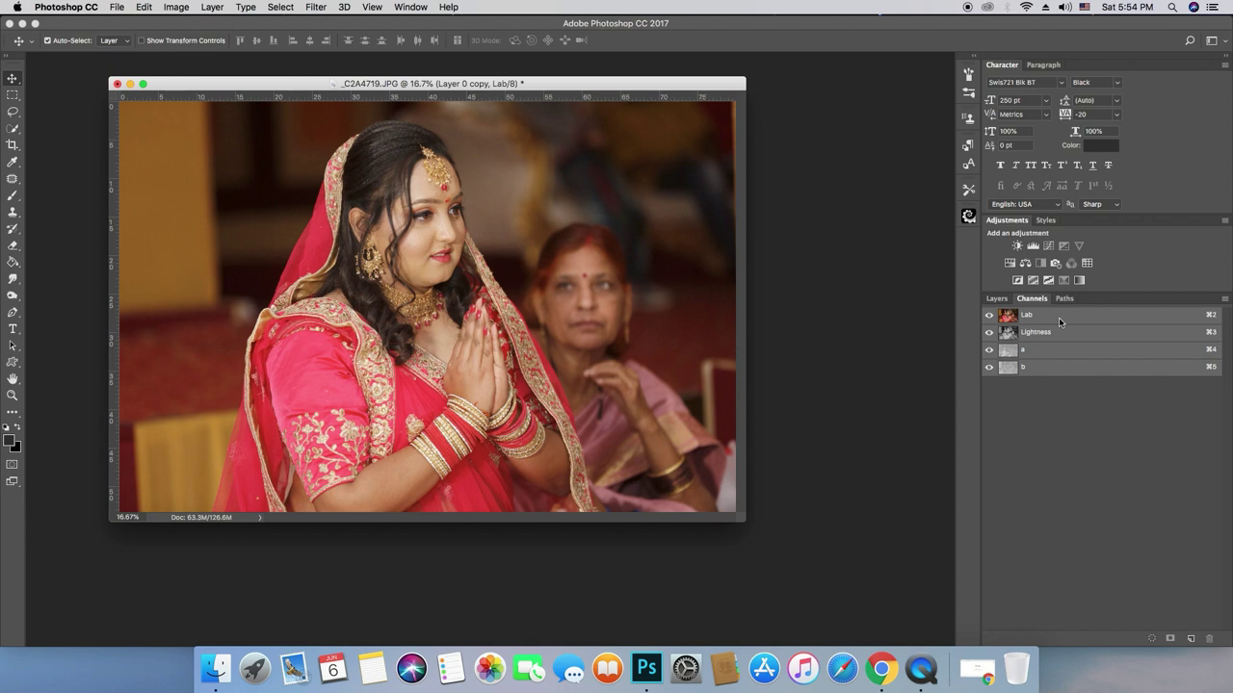
click(997, 300)
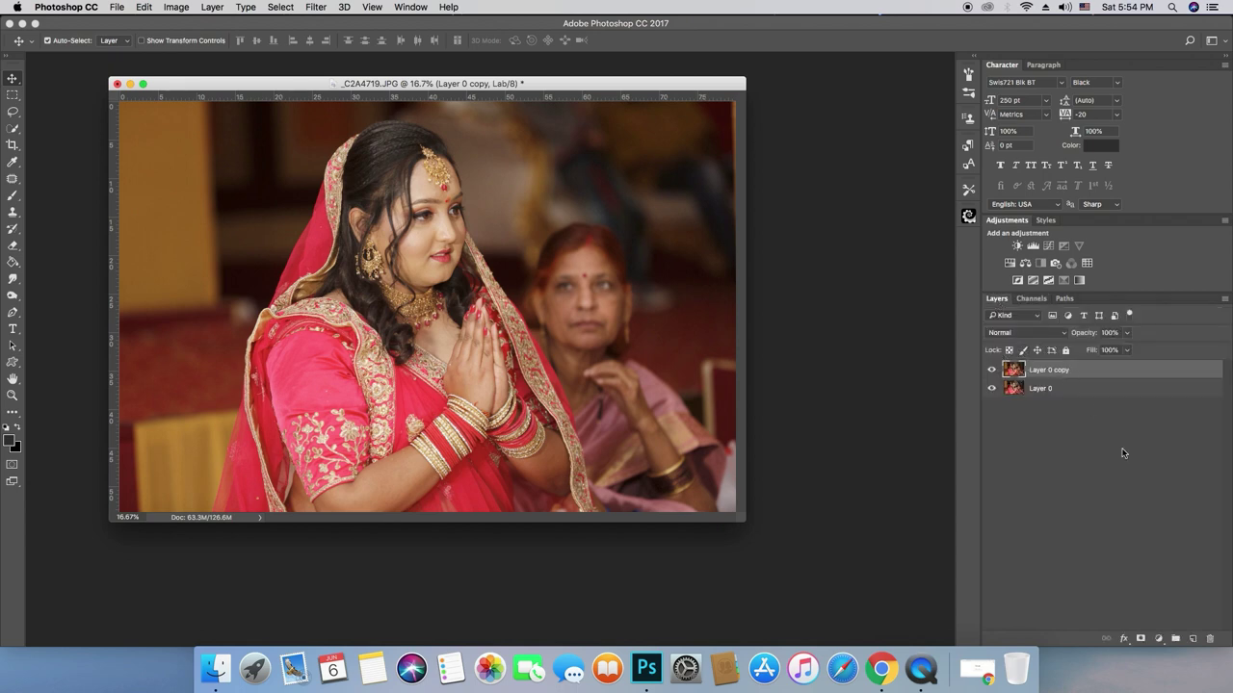
Add a Curves 1 layer and pull the Lightness curve's black and white ends inward, white at 89
click(1158, 639)
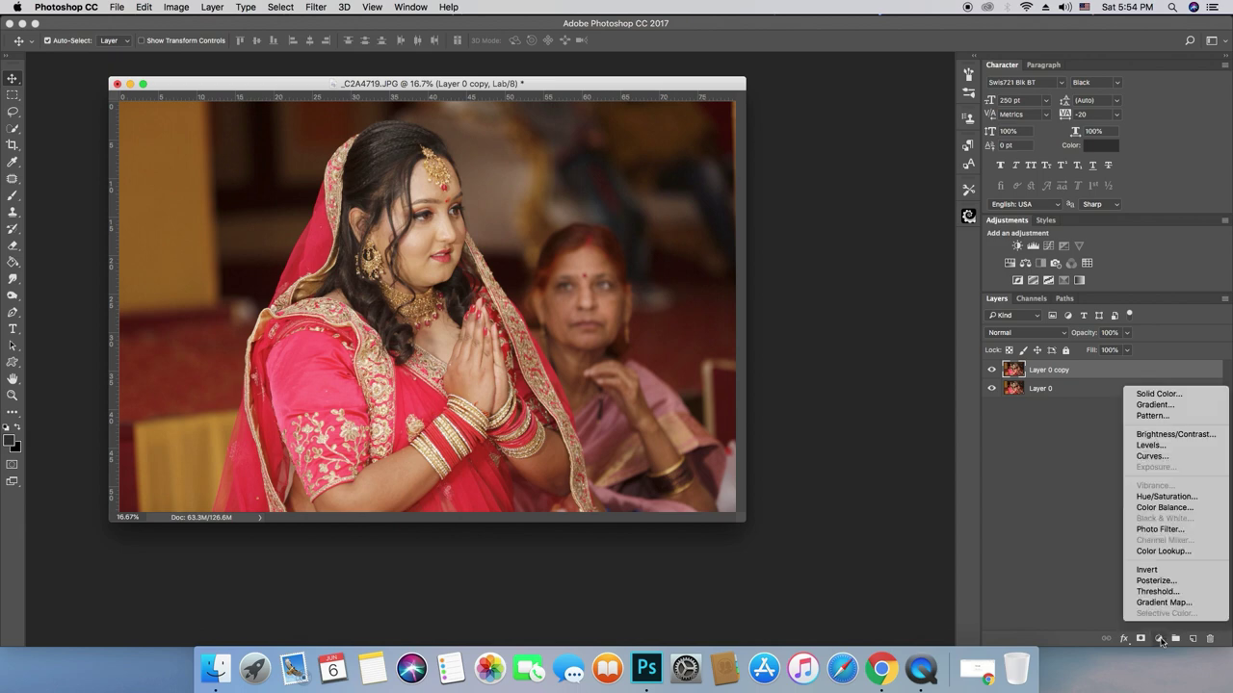
click(1177, 457)
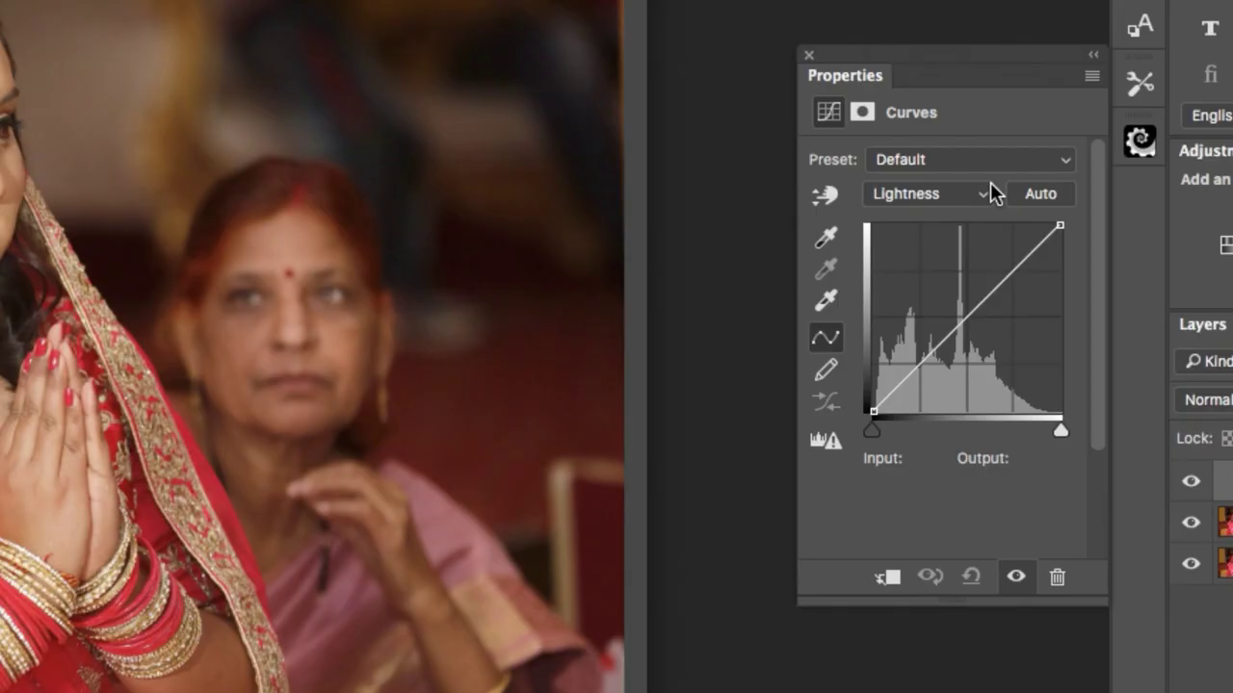
click(897, 239)
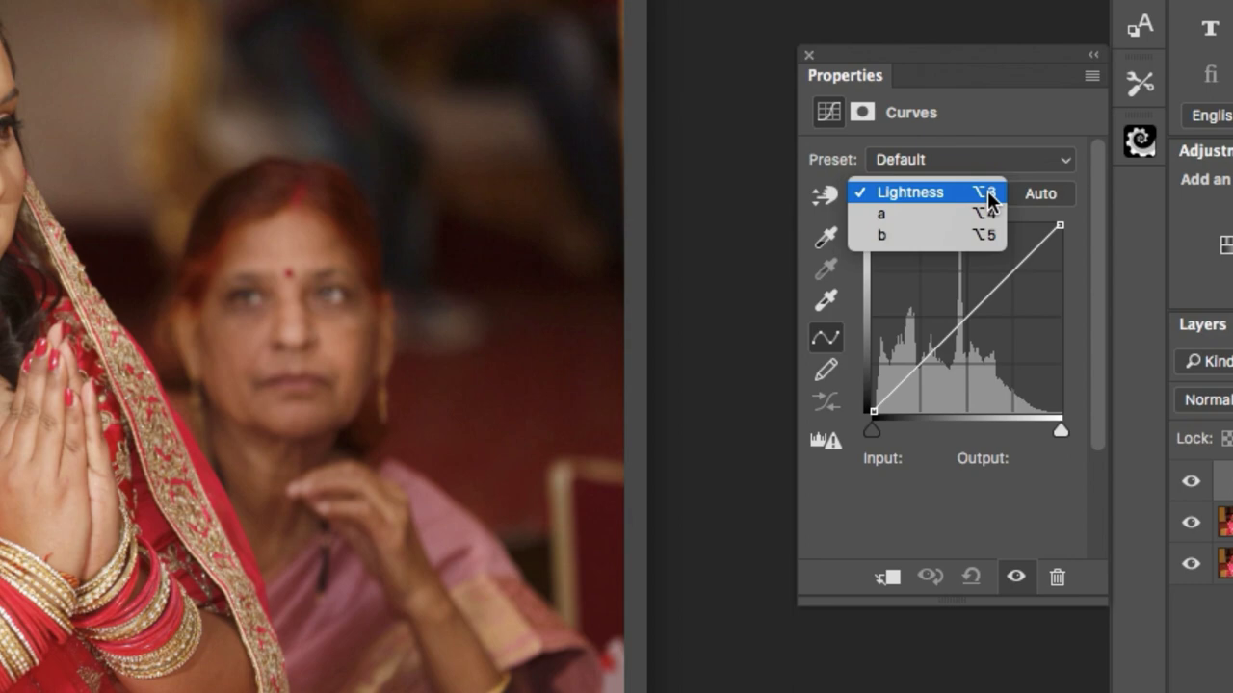
click(973, 48)
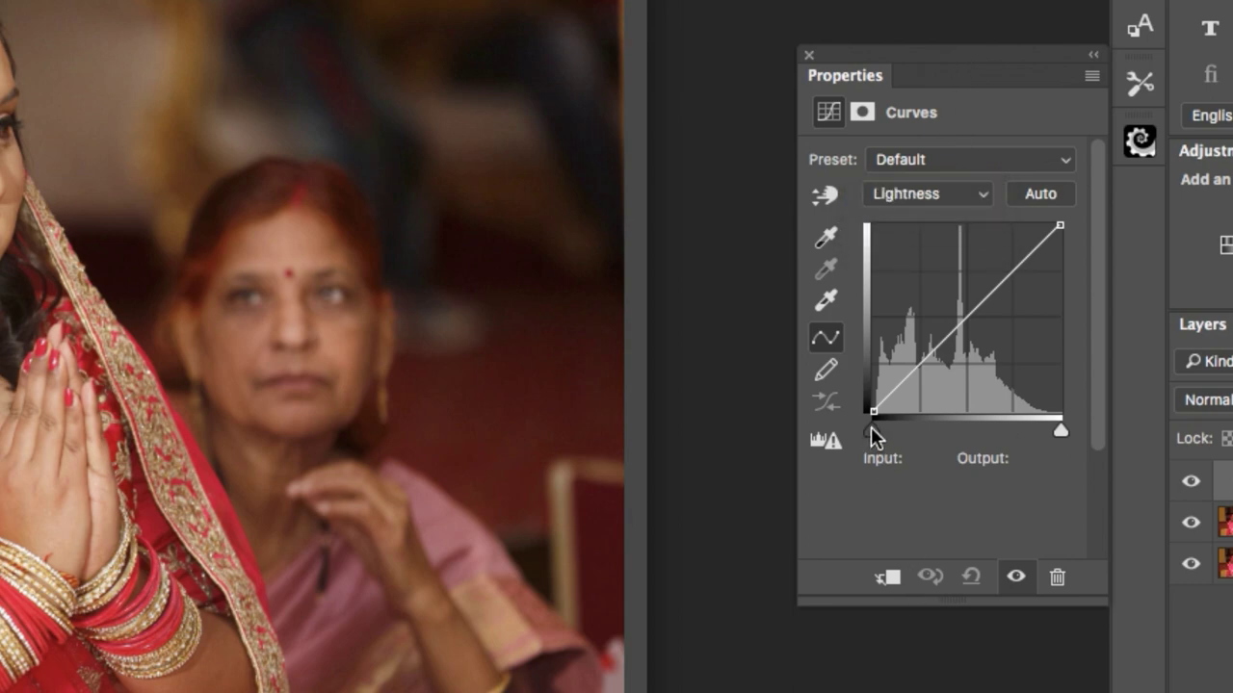
drag(871, 433, 910, 433)
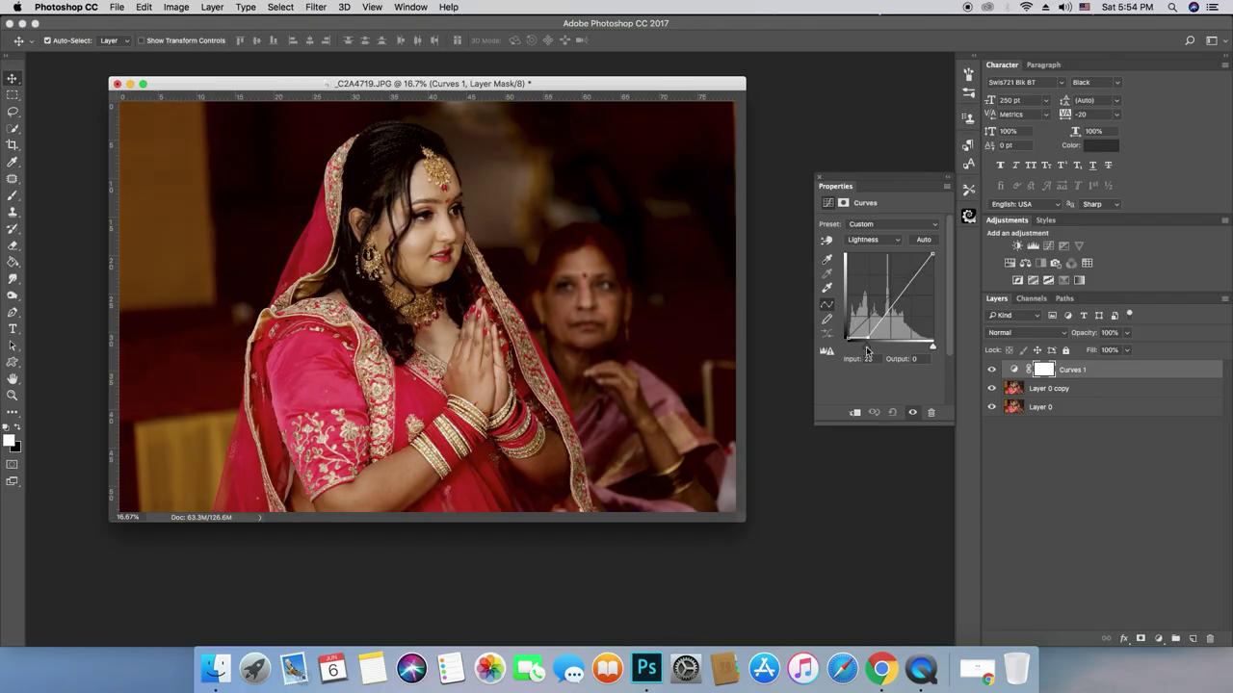
mouse_move(910, 433)
mouse_down()
mouse_move(861, 354)
mouse_move(923, 348)
mouse_up()
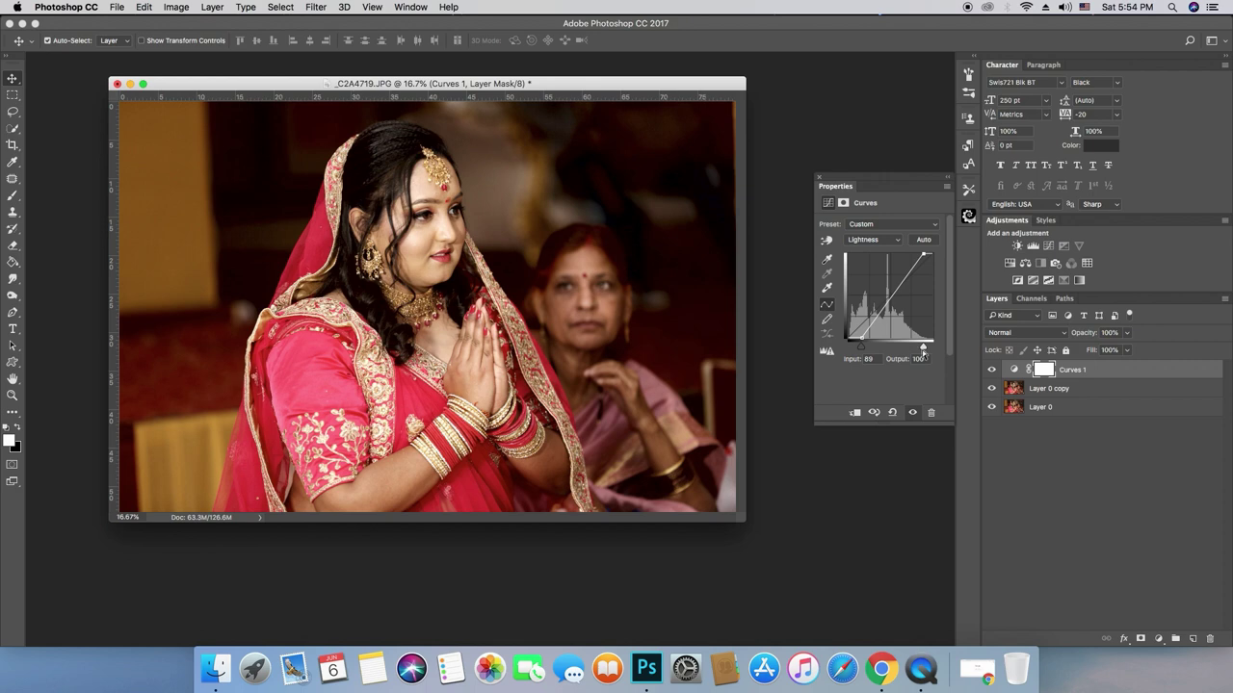
Steepen the a-channel curve by pulling its black and white sliders inward
click(902, 240)
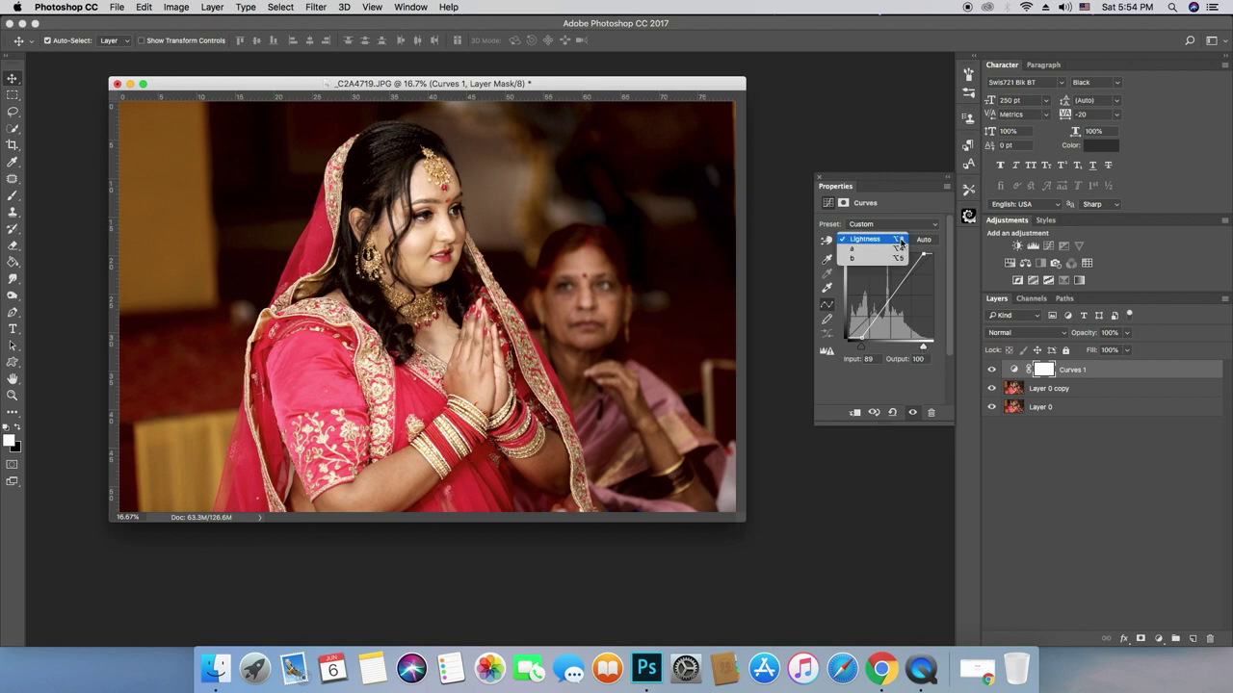
click(892, 250)
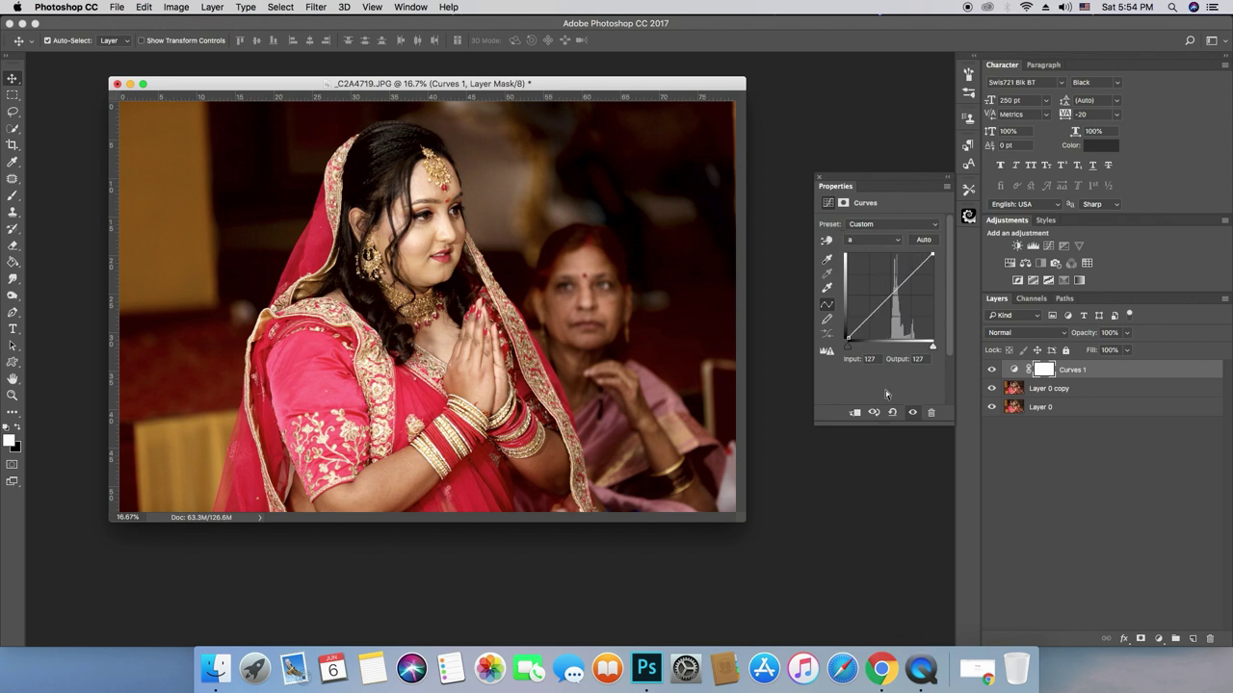
drag(850, 351, 858, 350)
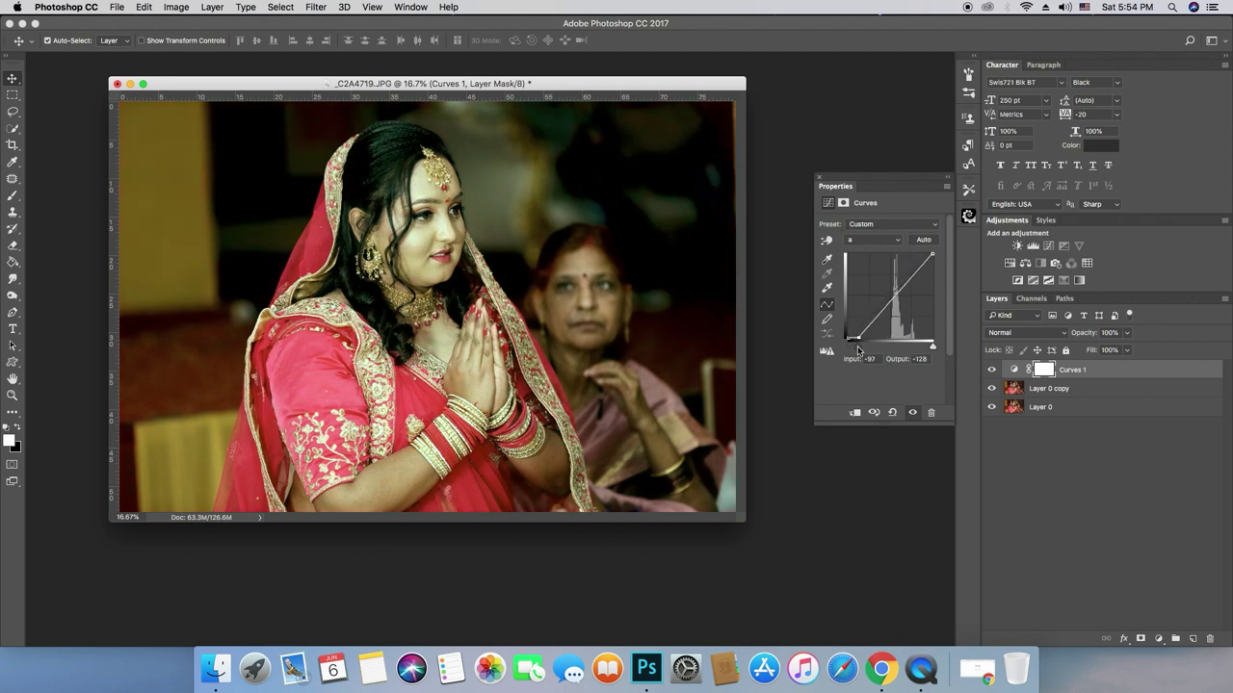
drag(858, 351, 861, 350)
drag(933, 351, 926, 351)
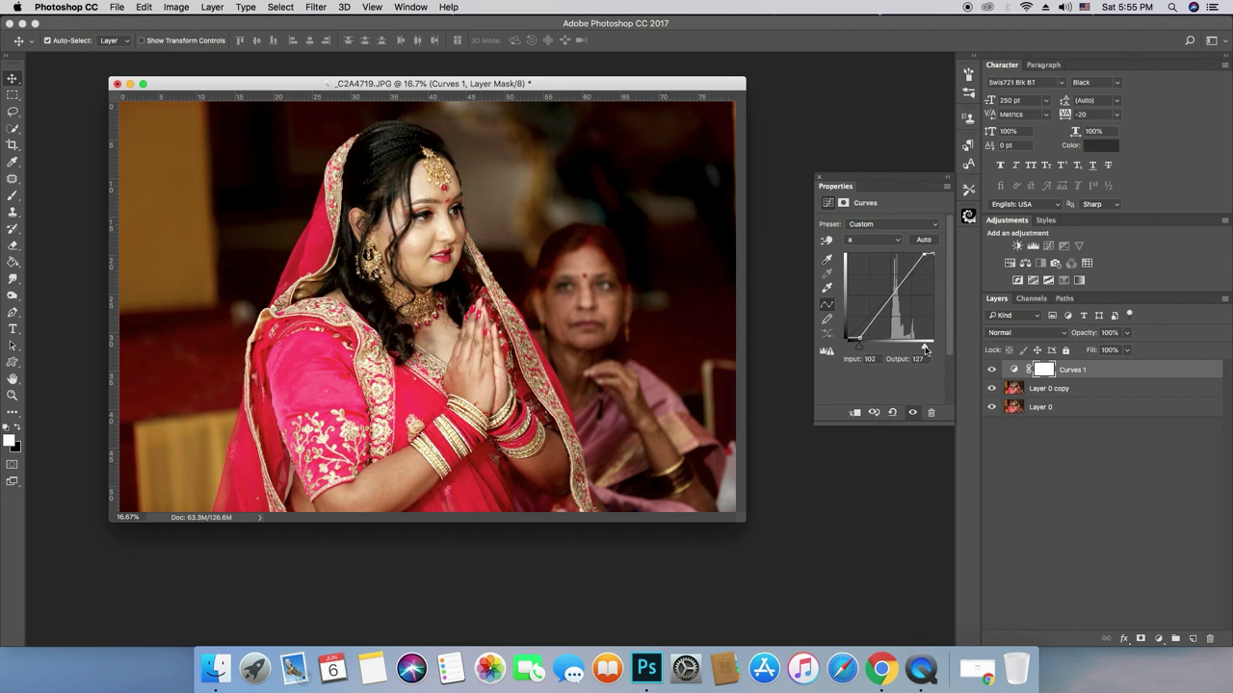
Steepen the b-channel curve, setting its black point to -99 and white point to 112
click(897, 240)
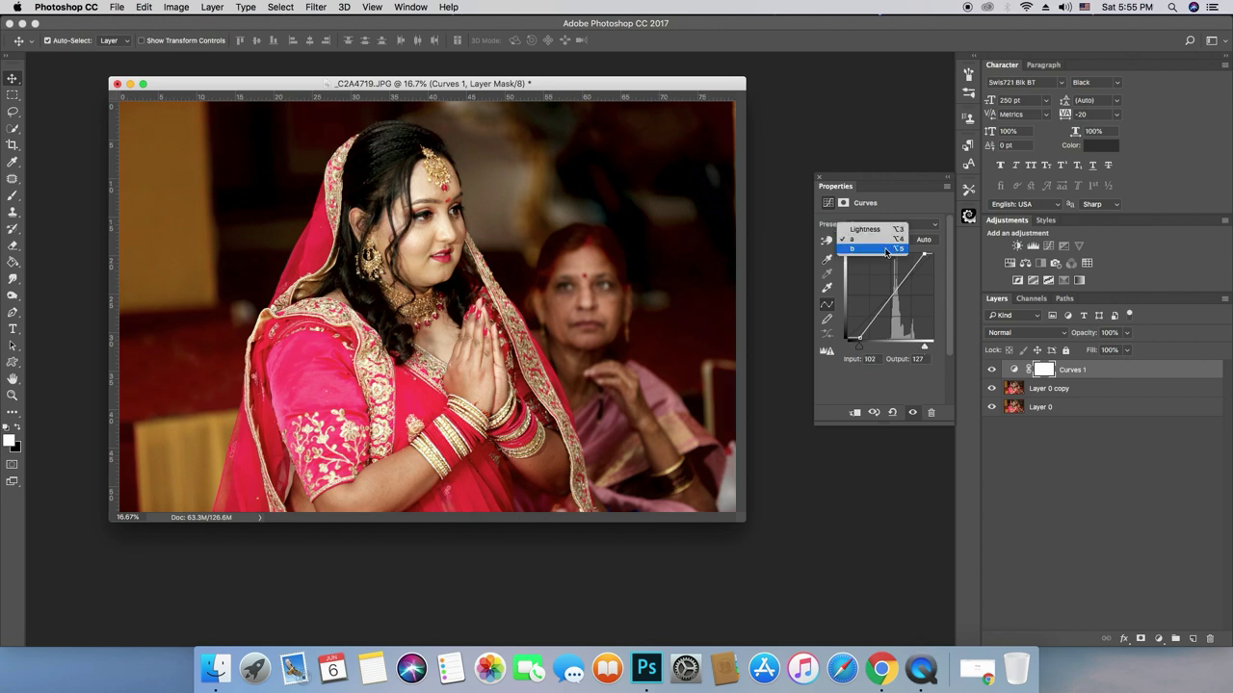
click(886, 249)
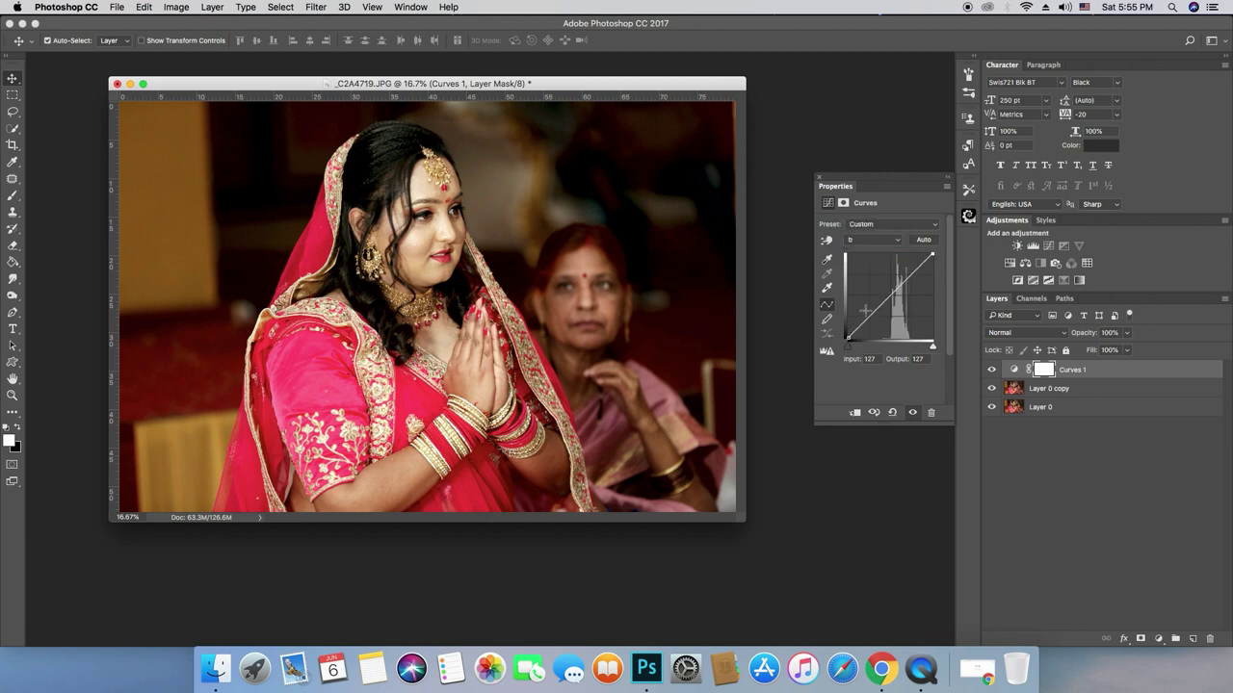
drag(849, 351, 858, 352)
drag(858, 353, 859, 352)
drag(933, 348, 928, 350)
In the Channels panel, preview the b channel alone, then Lightness alone
click(1031, 300)
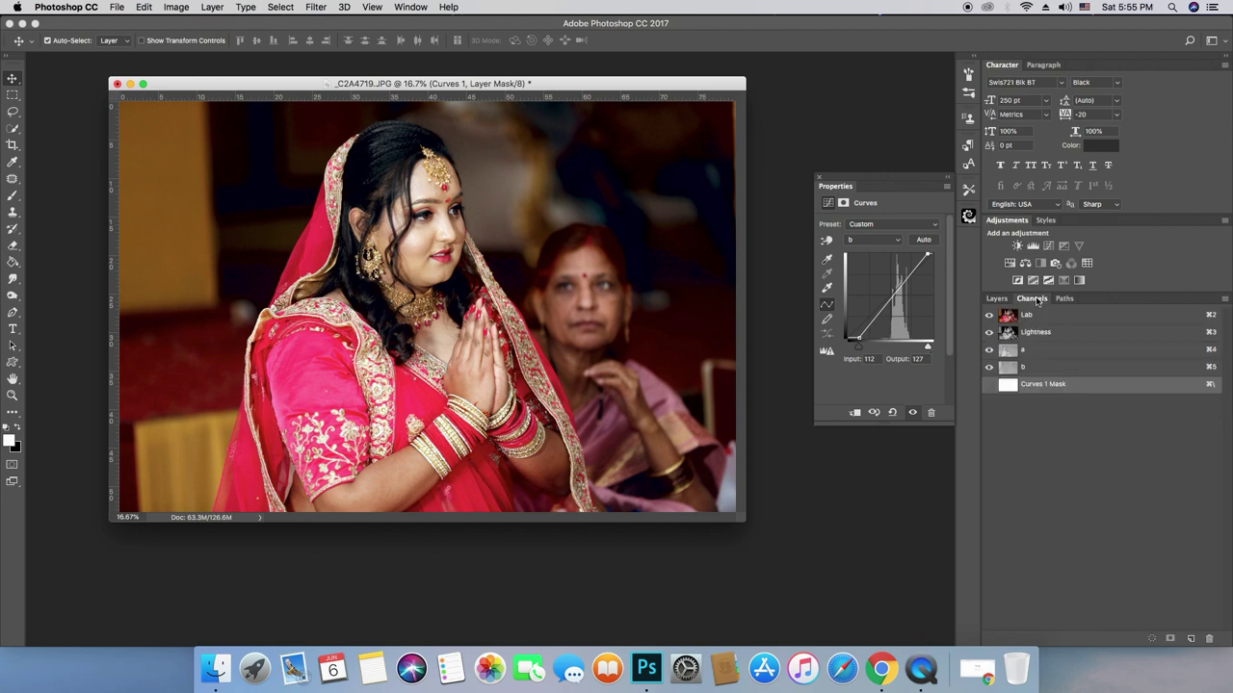
click(1030, 367)
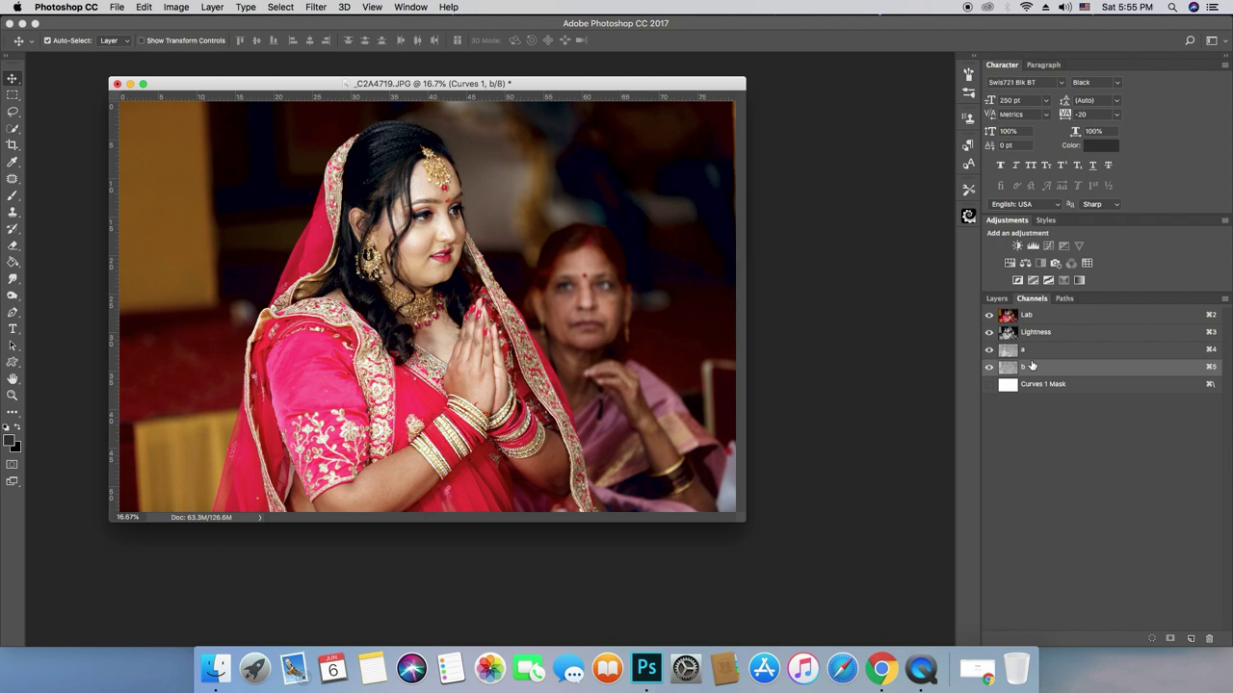
click(988, 350)
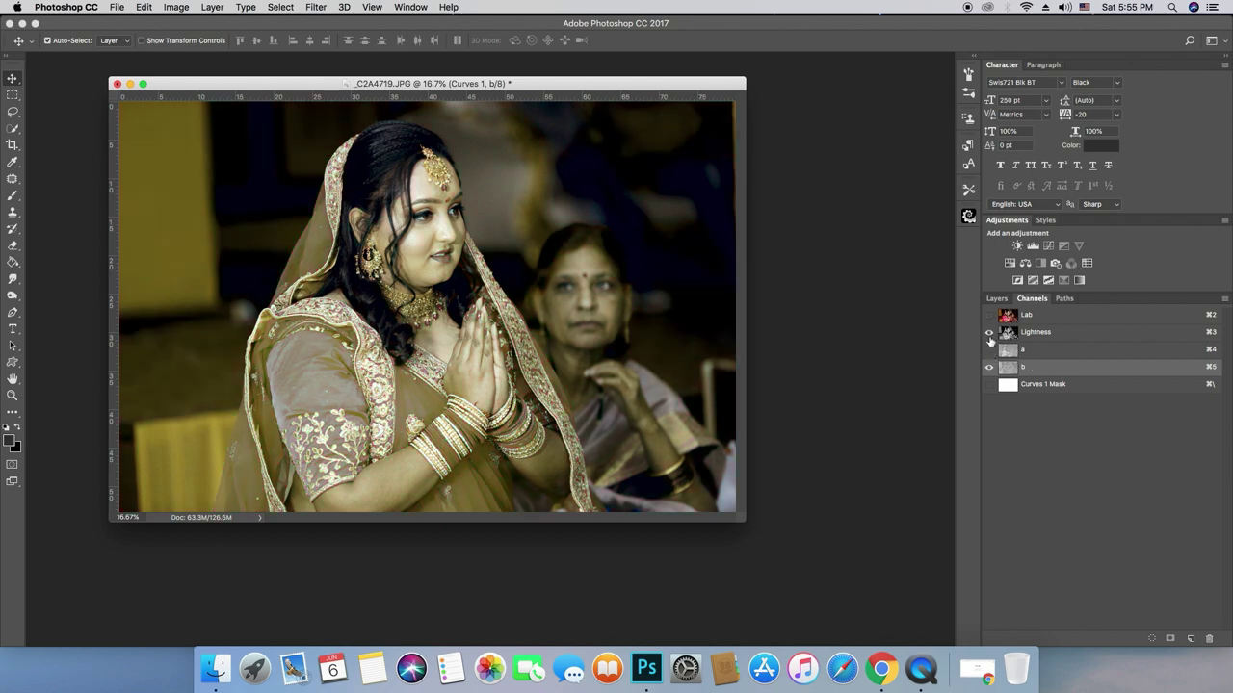
click(989, 333)
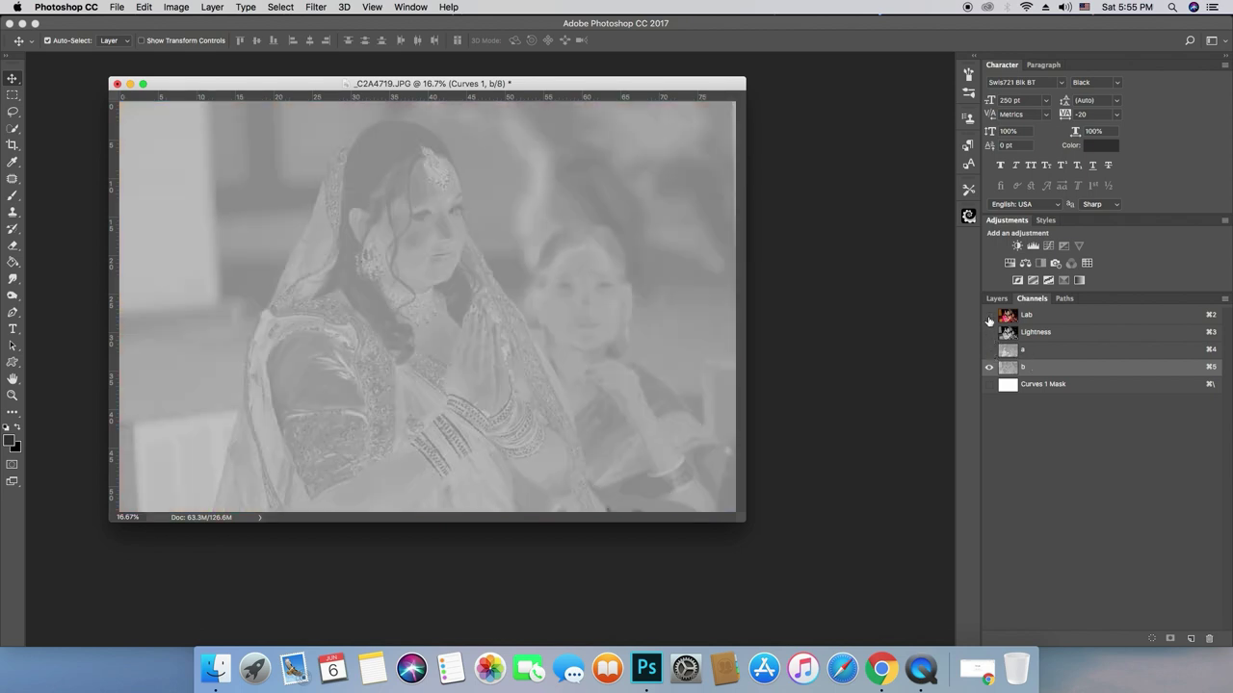
click(988, 332)
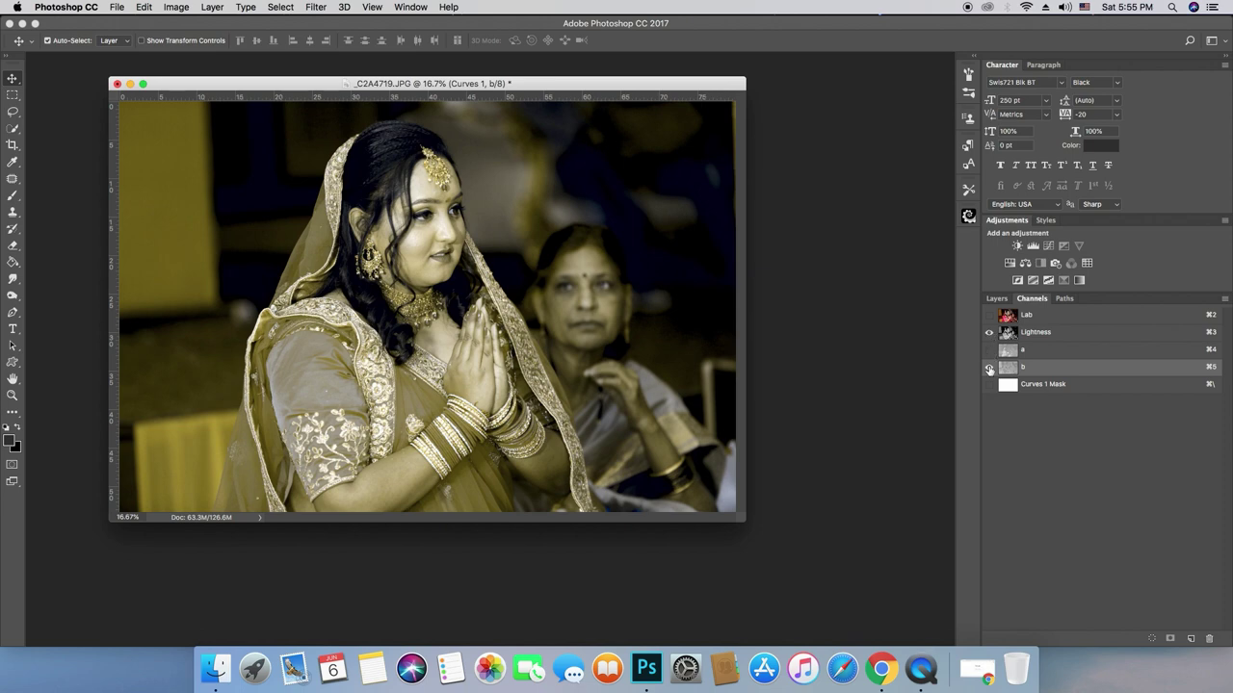
click(989, 368)
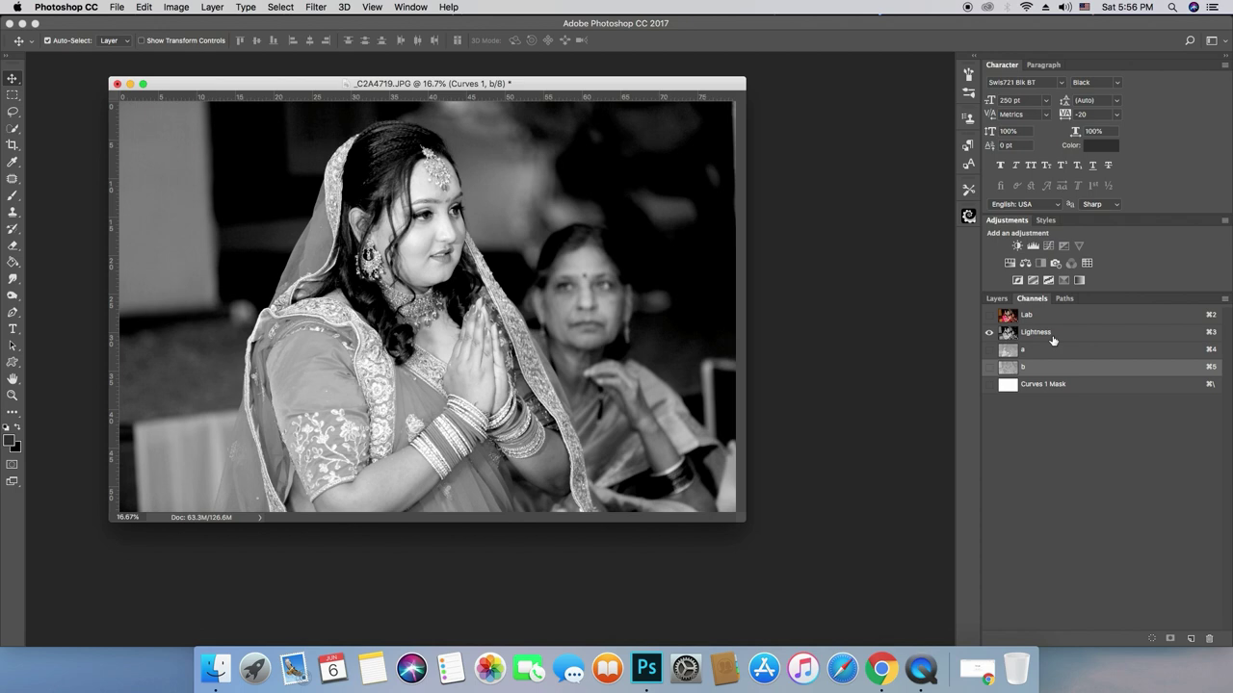
Preview the a and b channels alone, turn all channels back on, and return to Layers
click(988, 349)
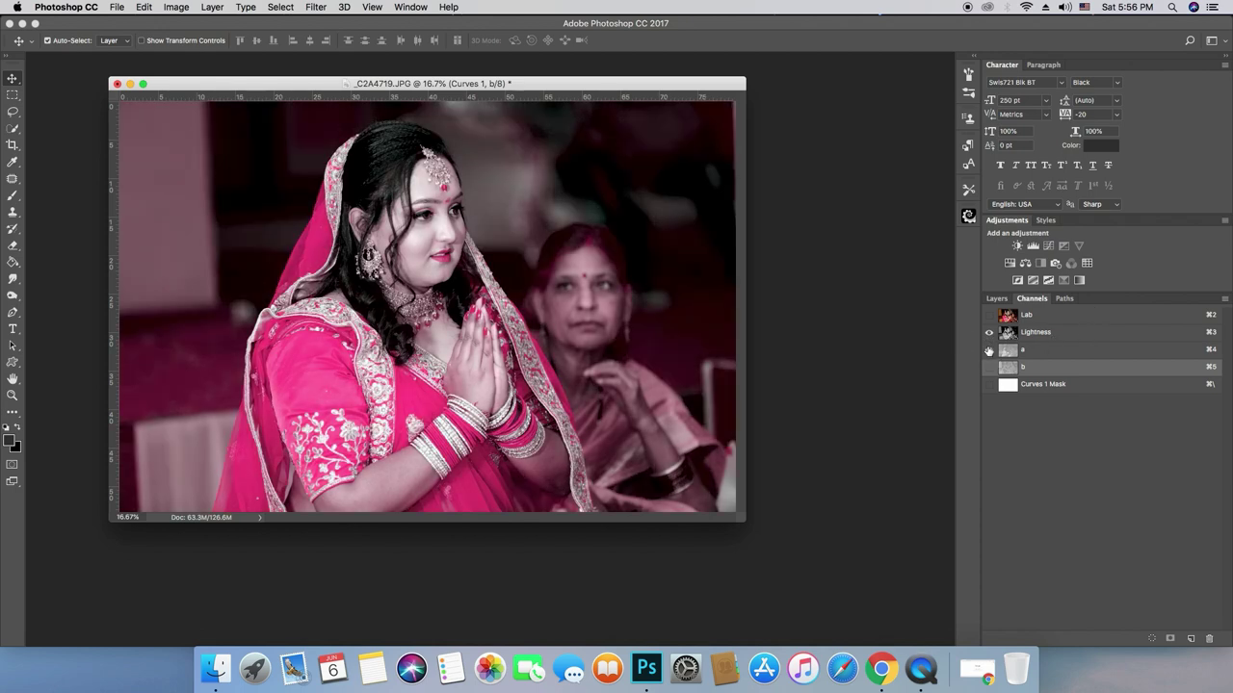
click(989, 334)
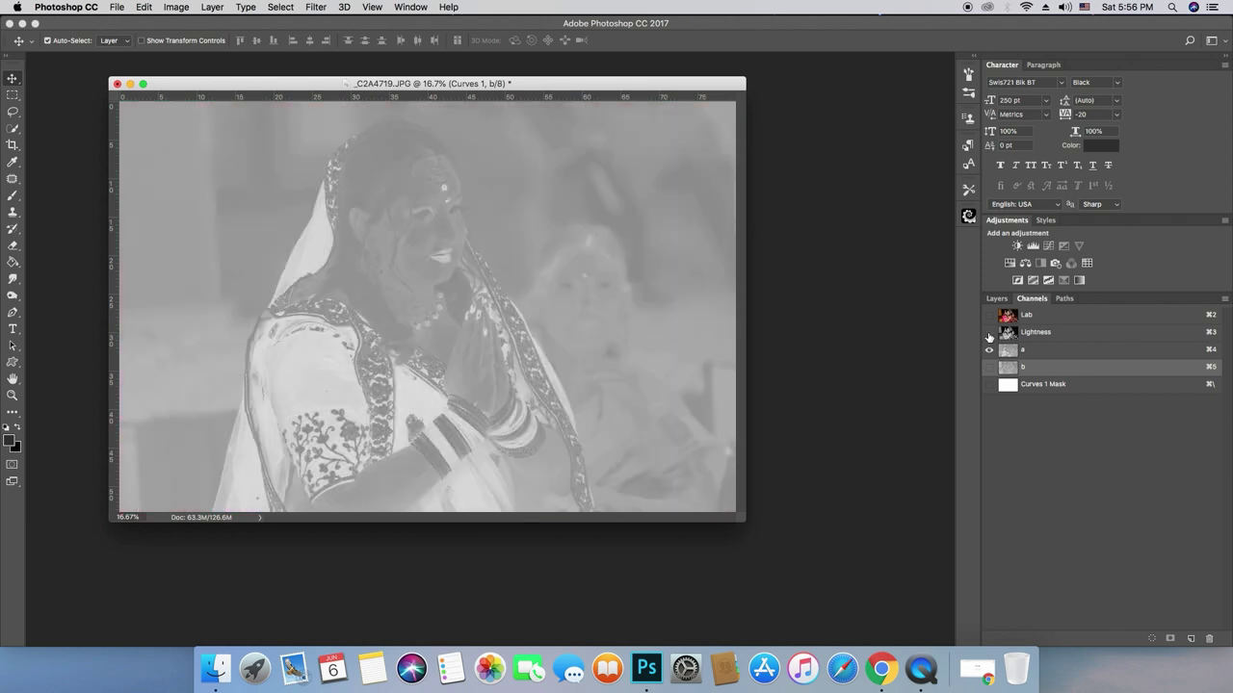
click(989, 333)
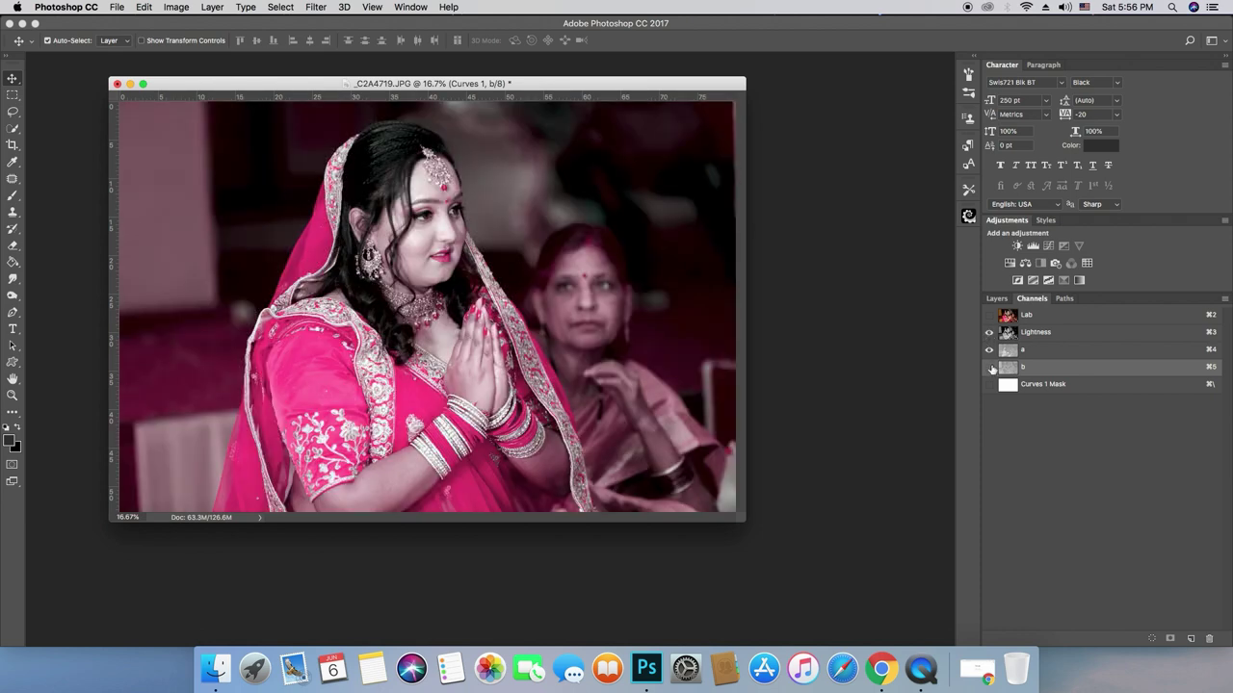
click(989, 367)
click(989, 349)
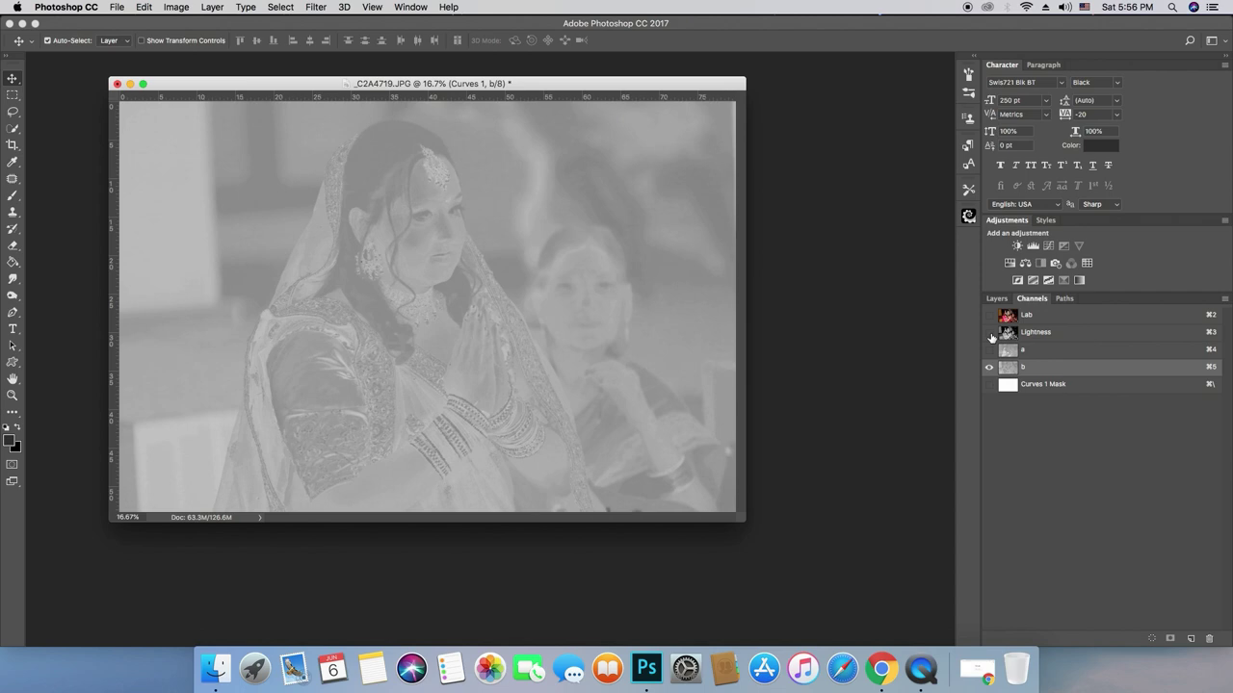
click(990, 351)
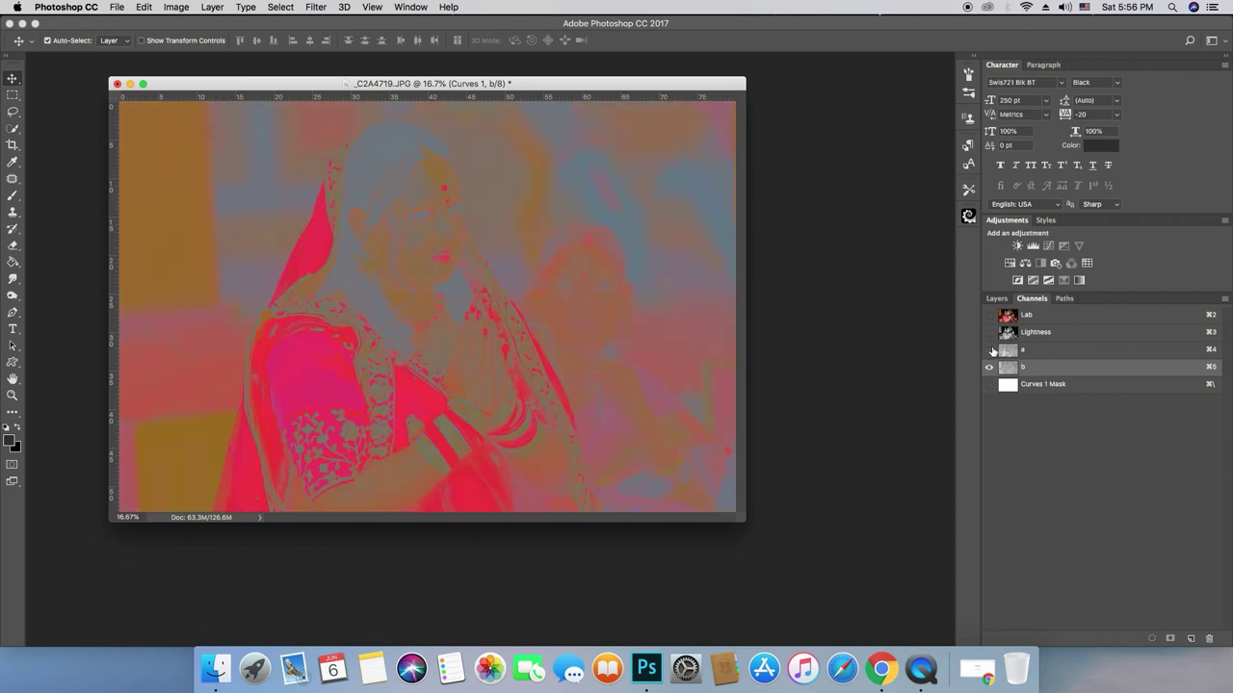
click(990, 350)
click(991, 350)
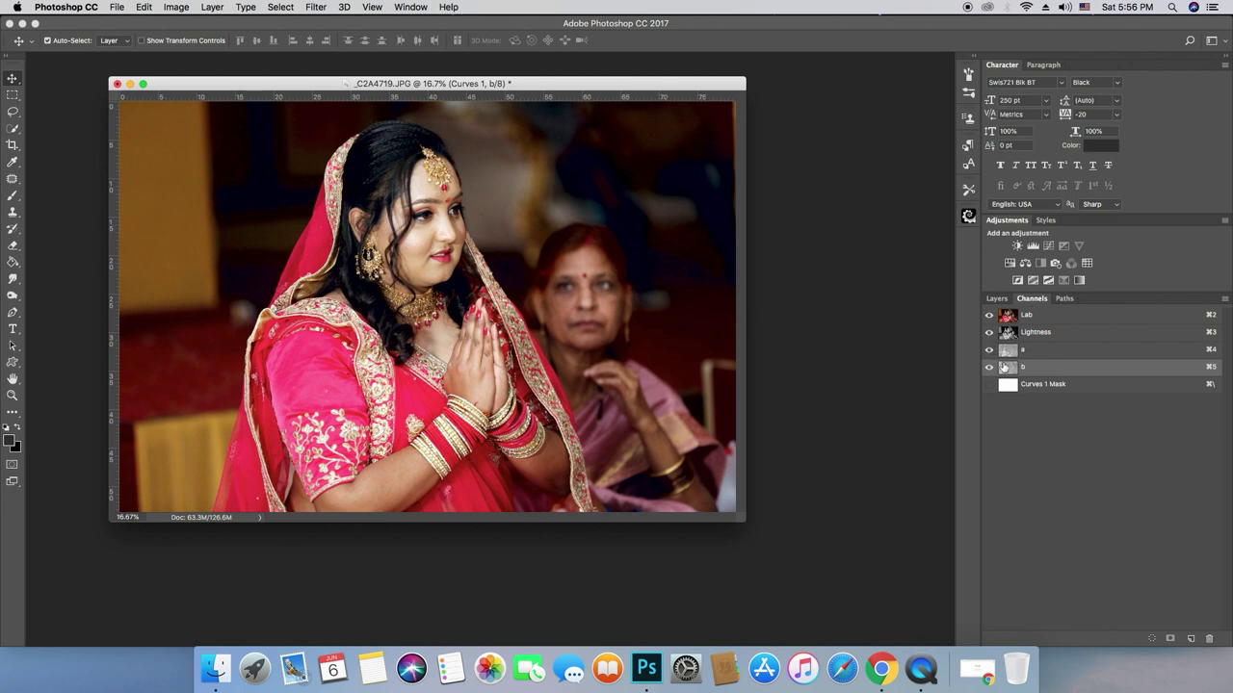
click(996, 299)
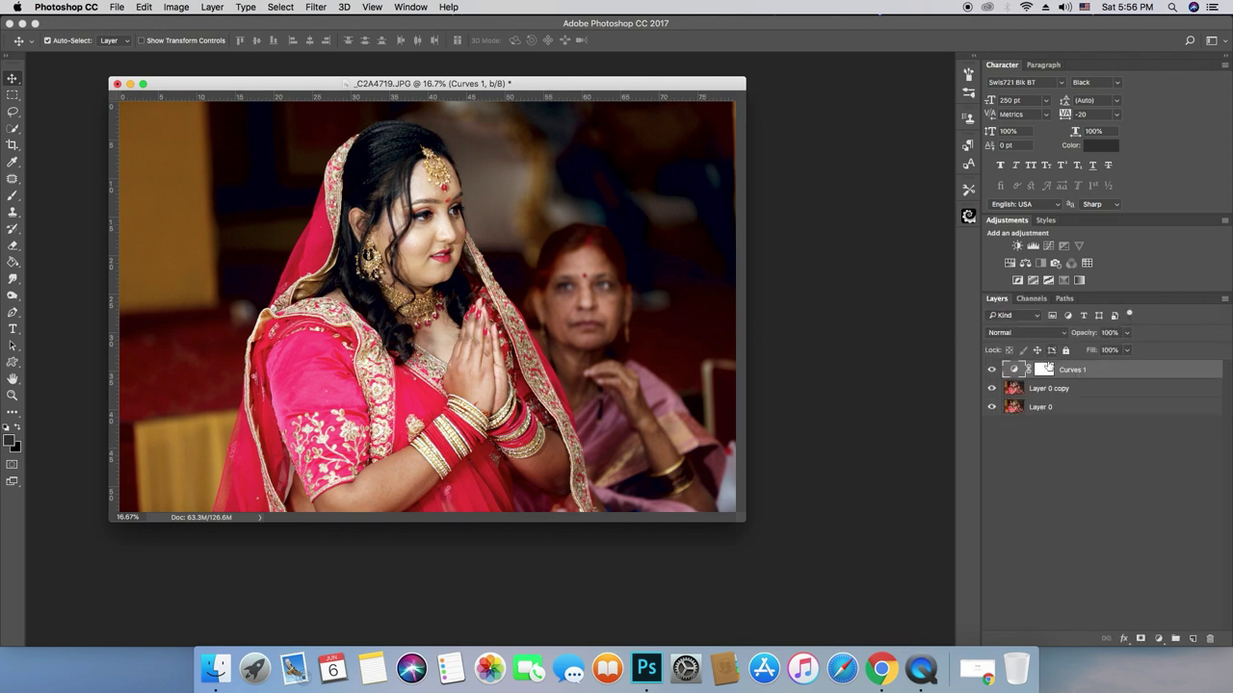
Reselect the Curves 1 adjustment and reopen its settings
click(1045, 370)
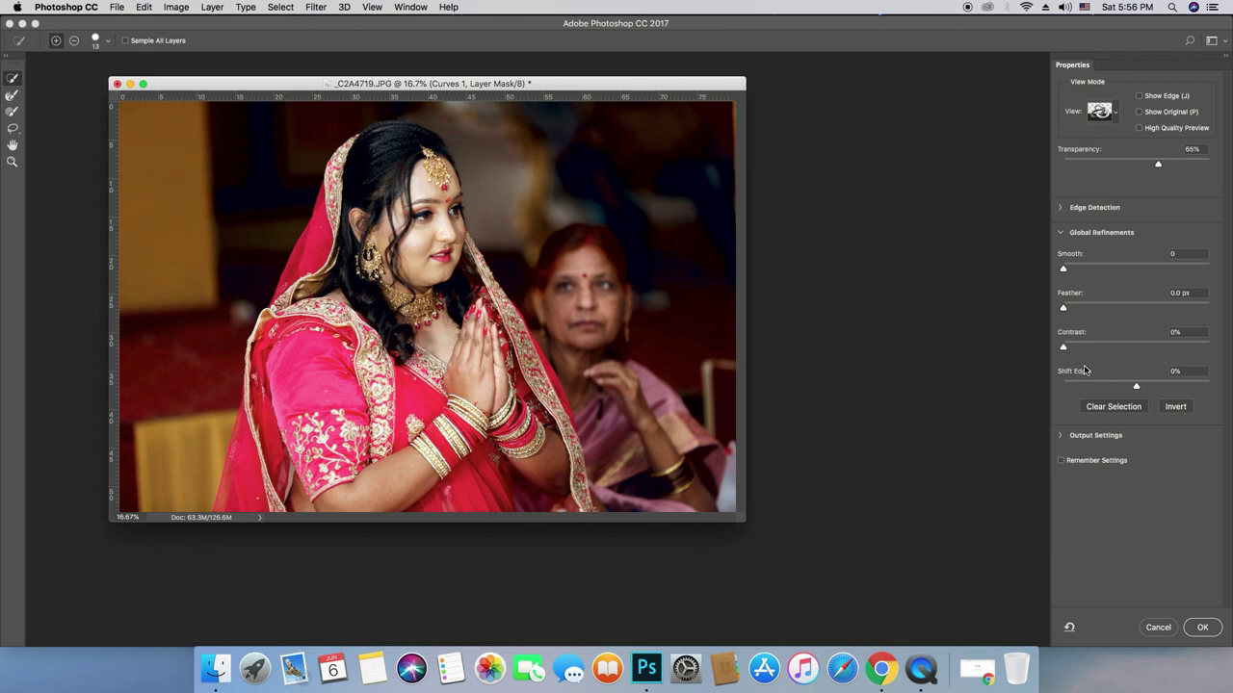
click(1161, 630)
click(1018, 371)
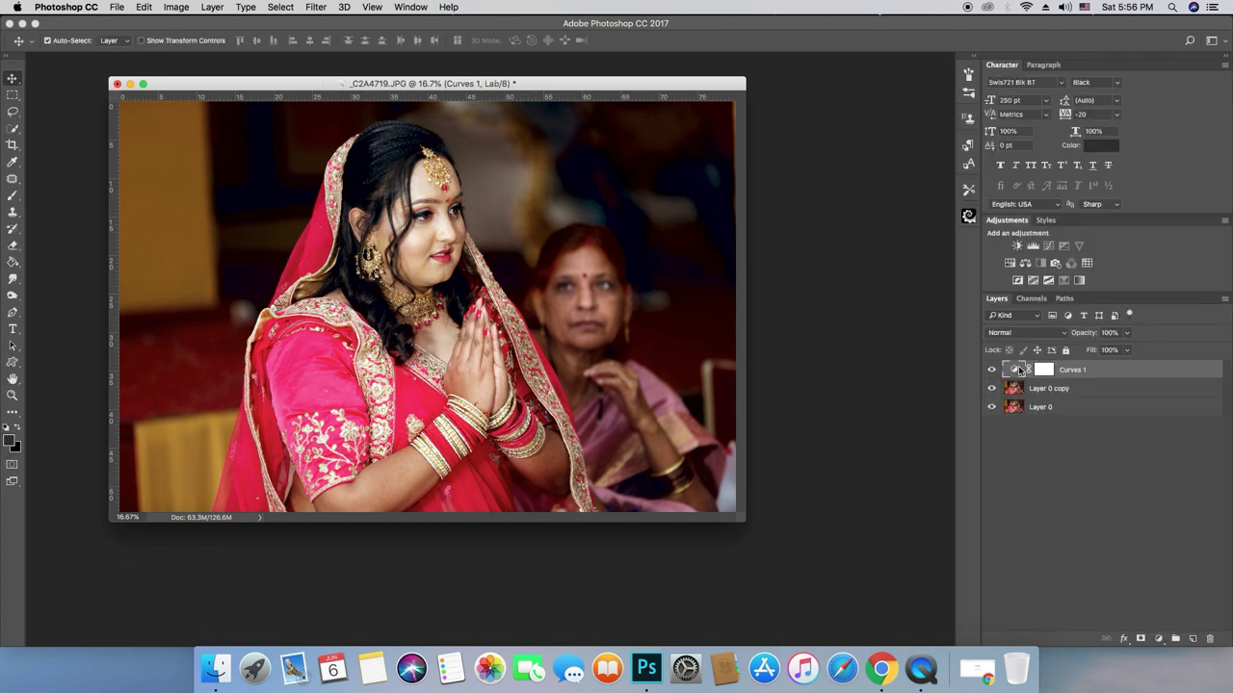
double_click(1018, 371)
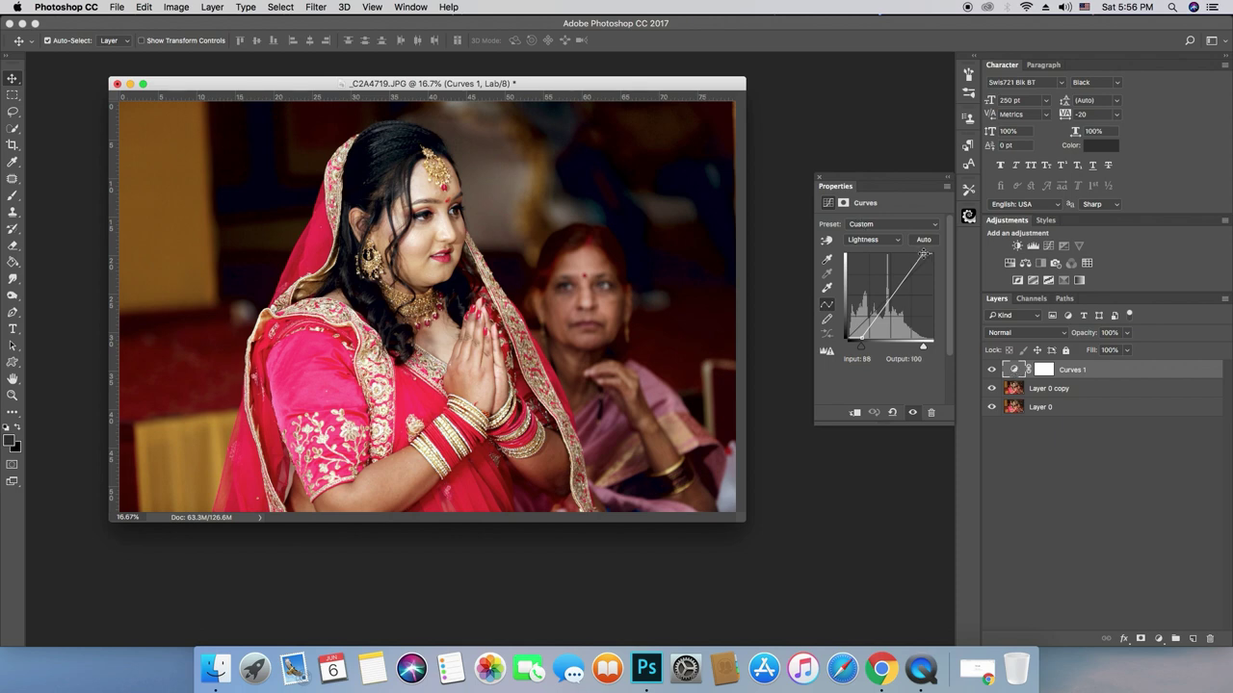
Darken the Lightness midtones with an on-image curve point at input 69, output 64
mouse_move(924, 253)
mouse_down()
mouse_move(913, 254)
mouse_move(926, 255)
mouse_up()
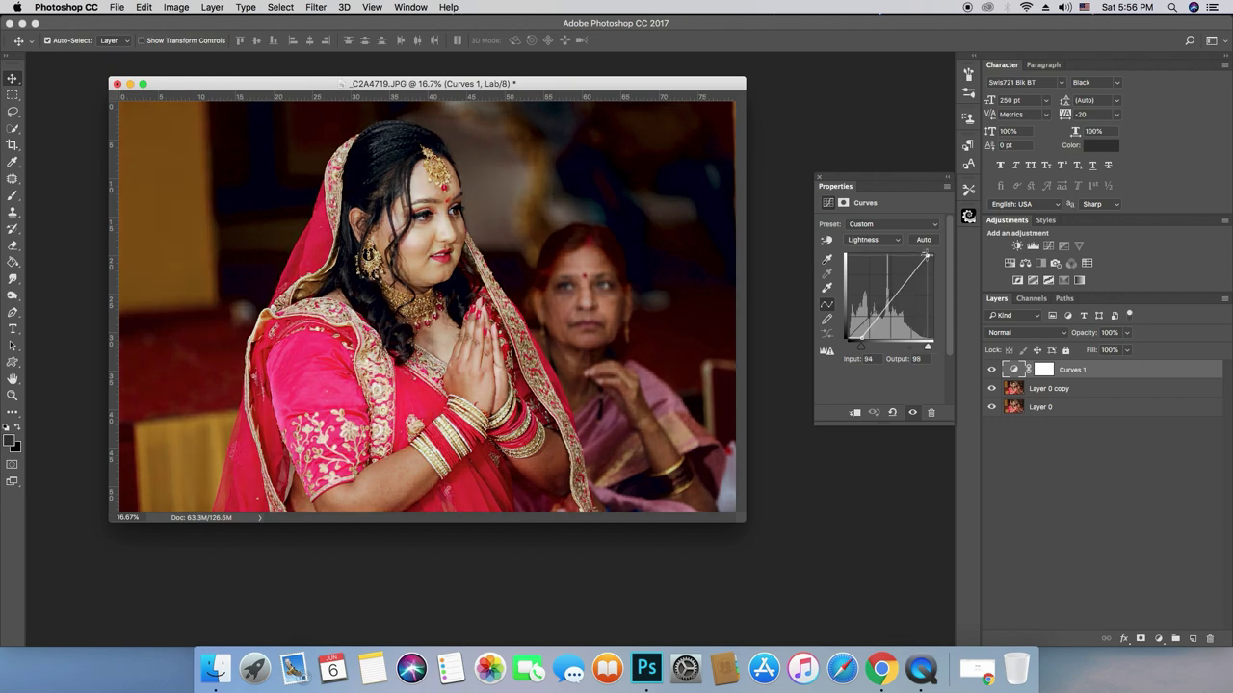
click(825, 243)
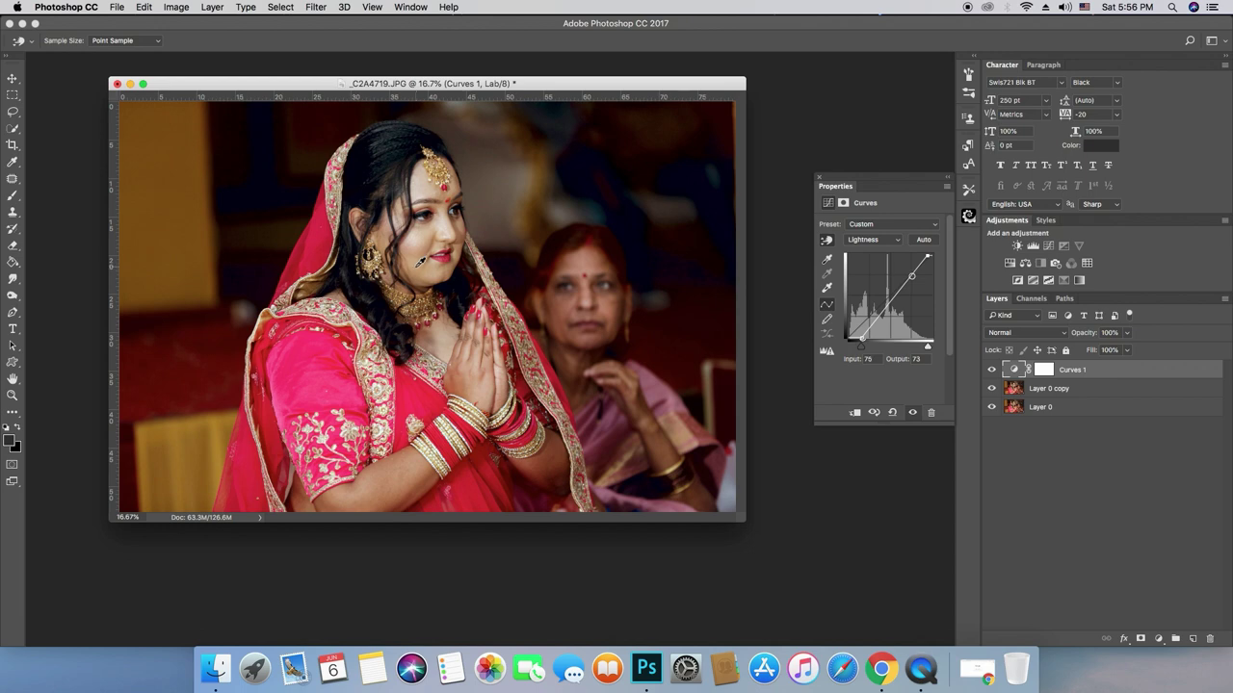
drag(418, 266, 416, 269)
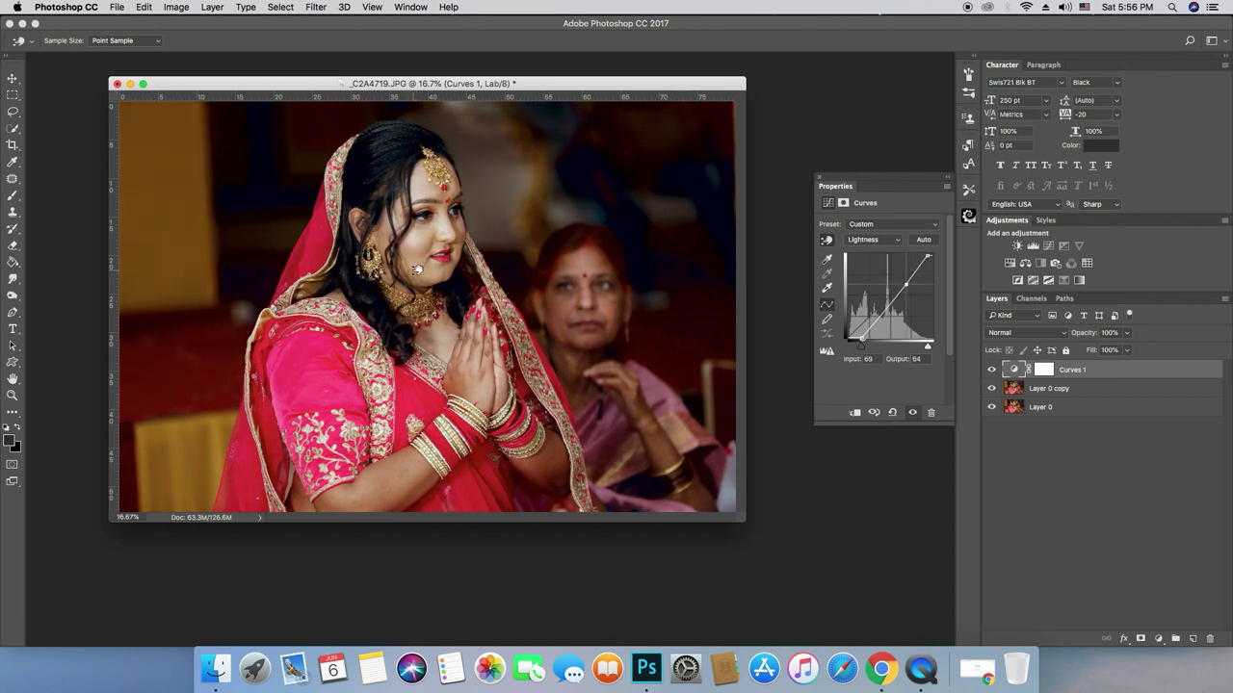
click(900, 242)
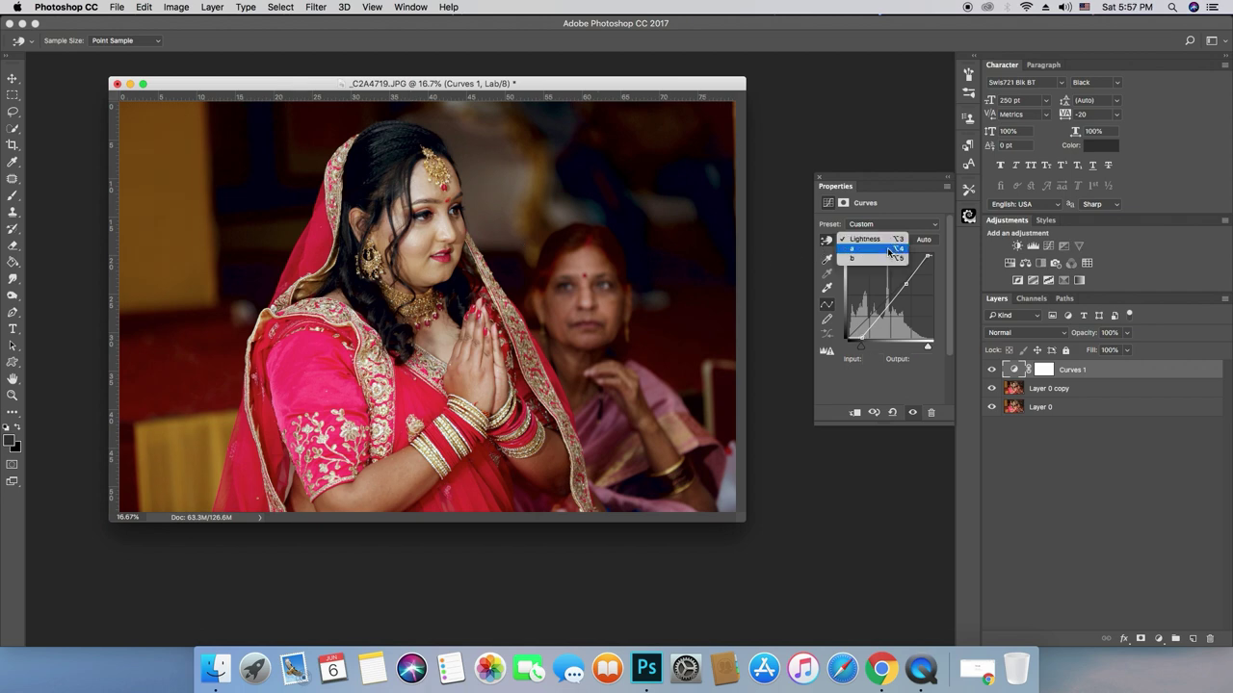
Lower the a-channel curve, then the b-channel curve, to cool the wedding photo's colours
click(890, 252)
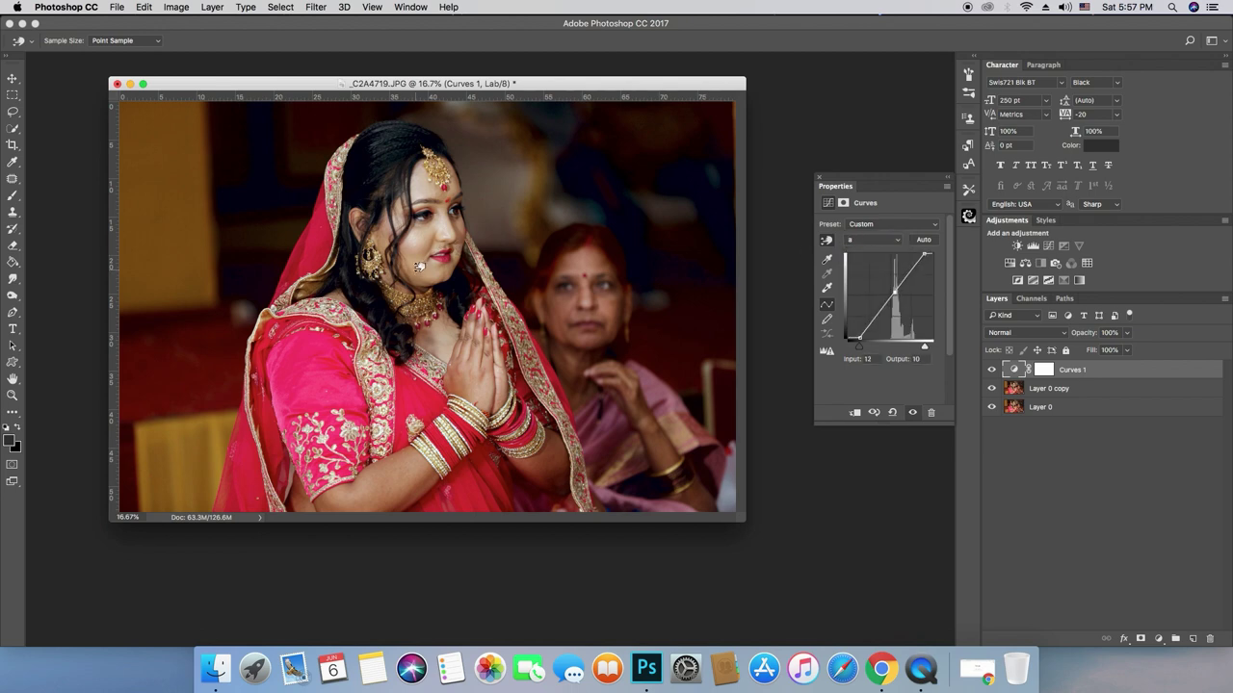
mouse_move(419, 266)
mouse_down()
mouse_move(417, 289)
mouse_move(415, 272)
mouse_up()
click(901, 239)
click(893, 254)
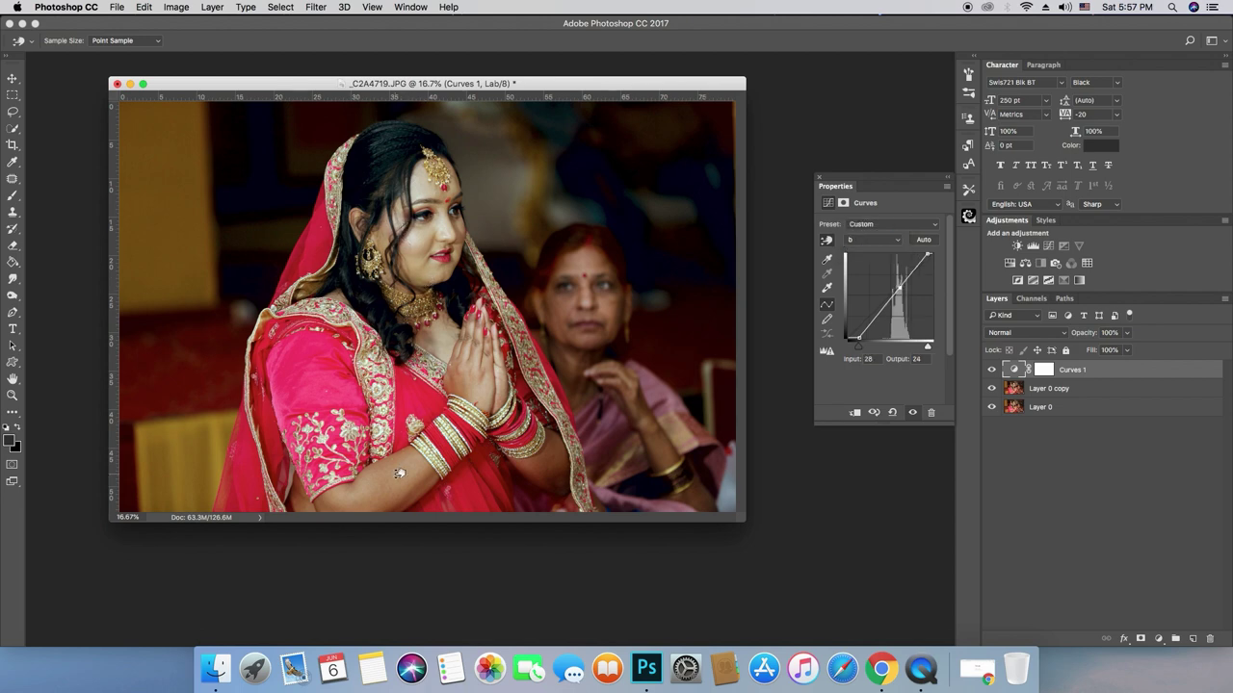
drag(398, 473, 394, 492)
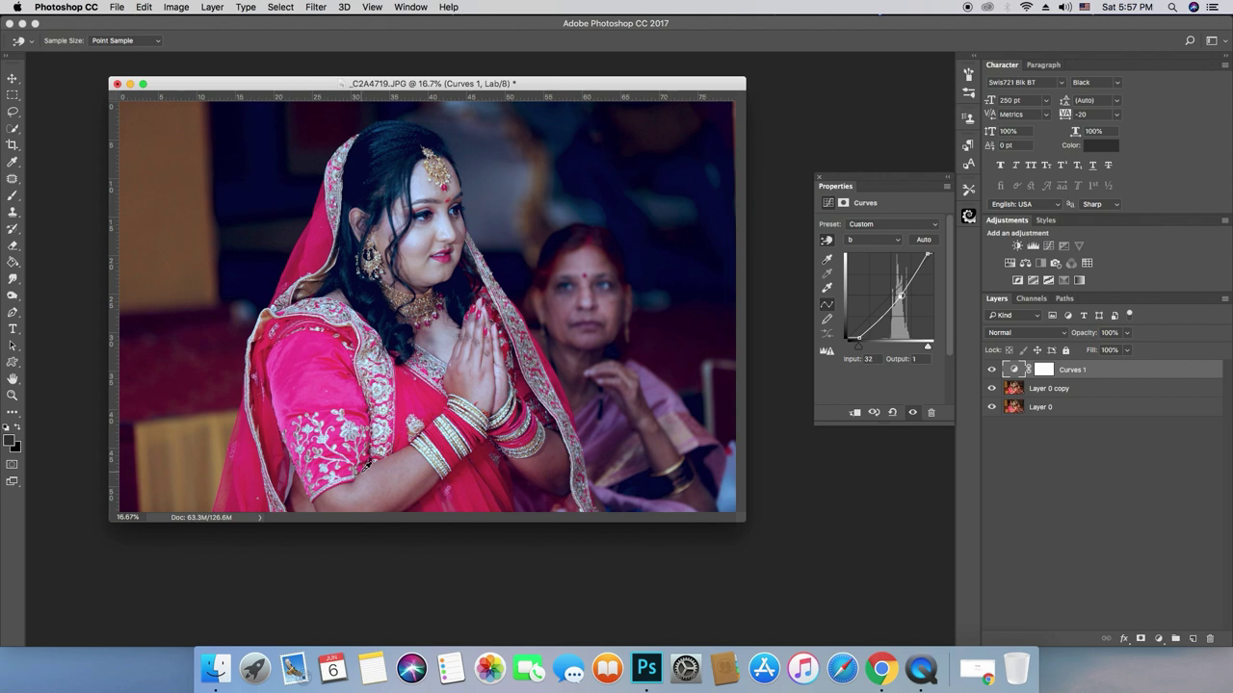
drag(367, 466, 366, 472)
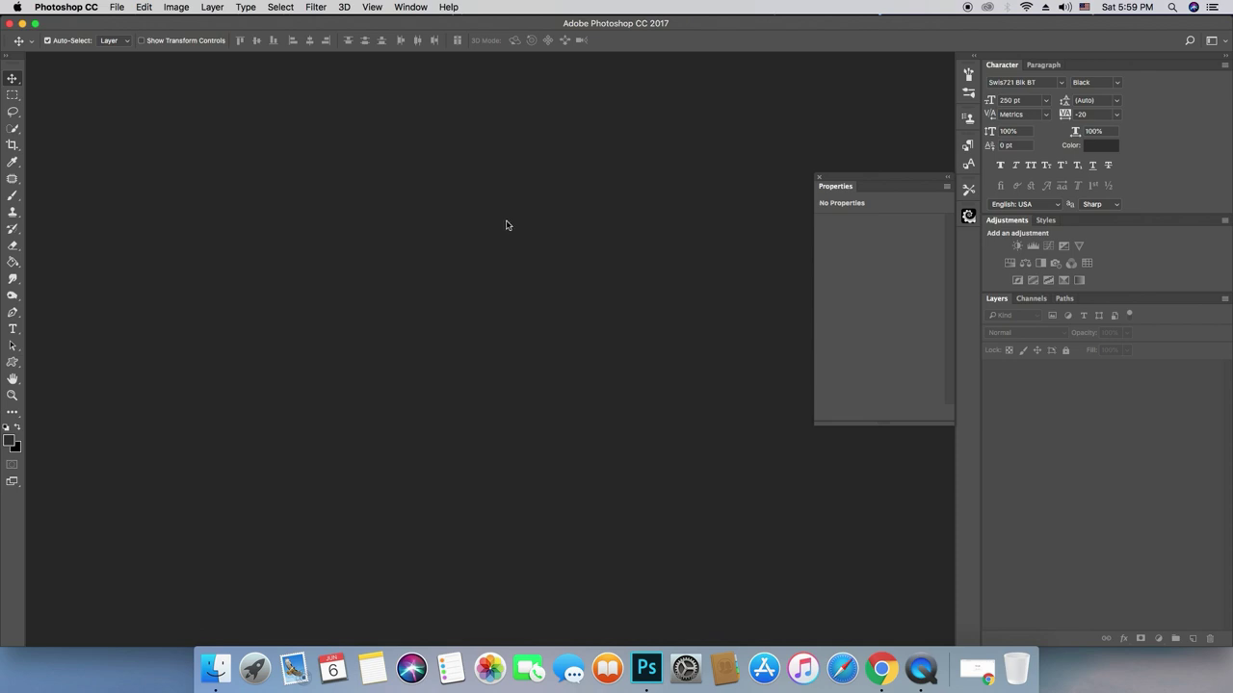
Show the Actions panel and add a new empty action set named 'lab color'
click(143, 7)
mouse_move(410, 6)
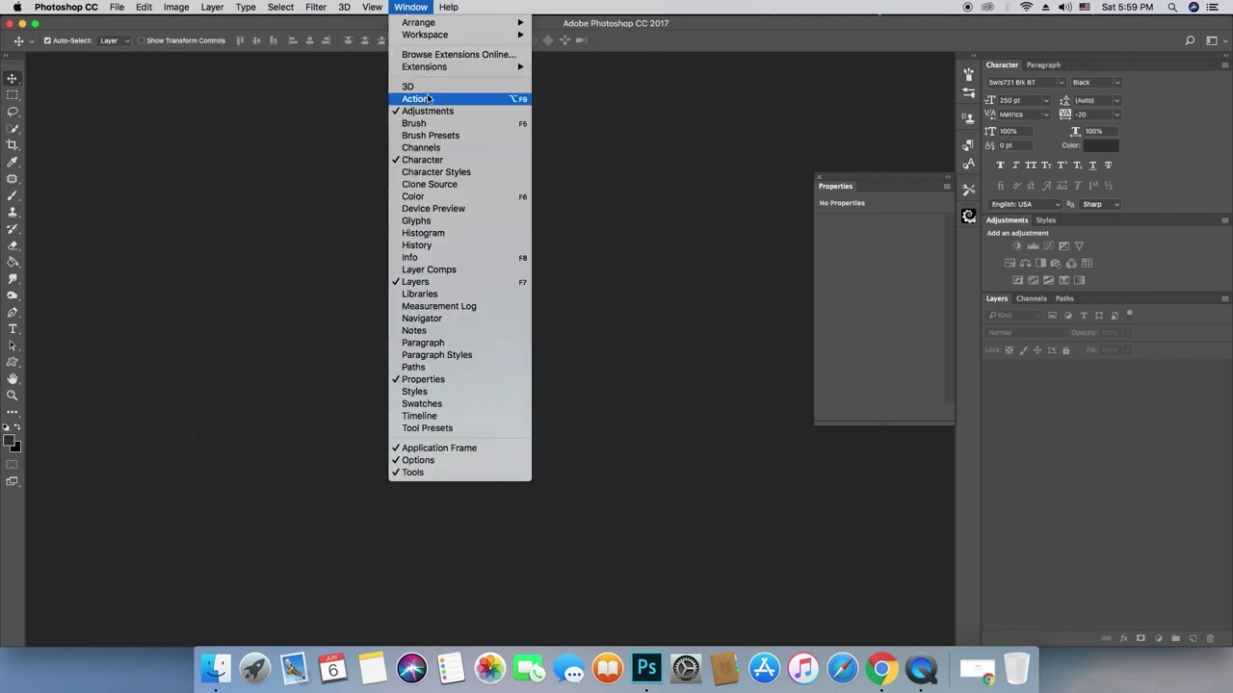
click(435, 99)
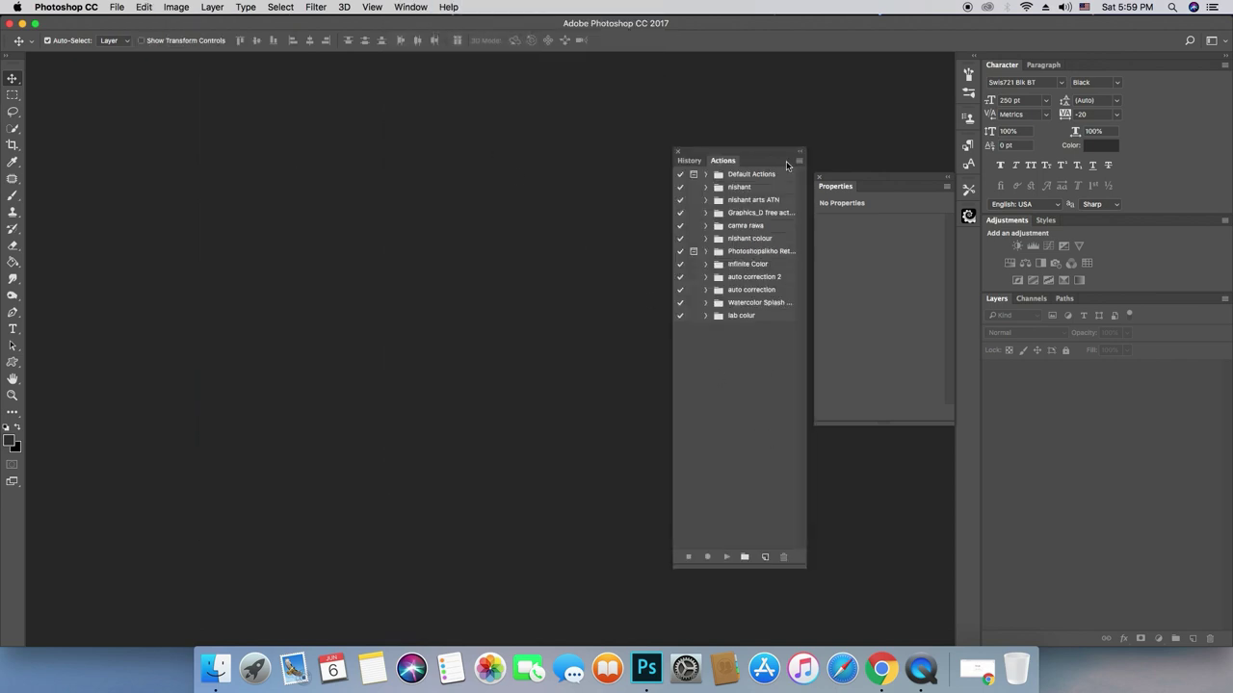
click(798, 161)
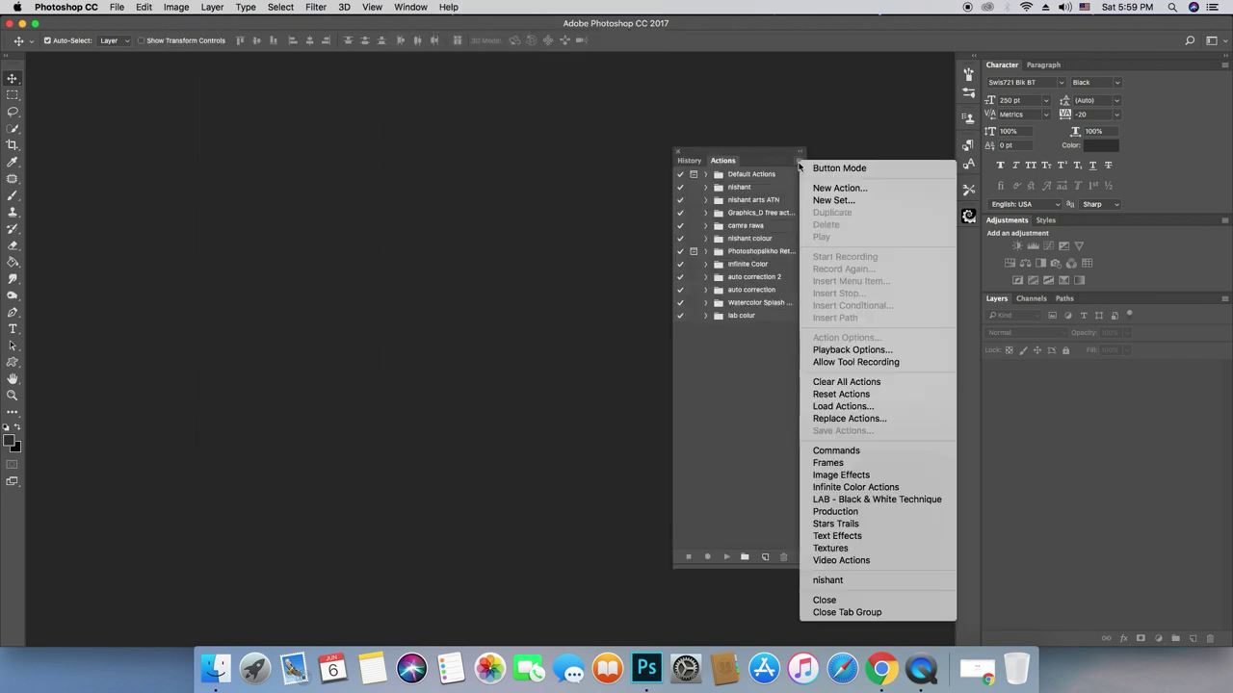
click(833, 200)
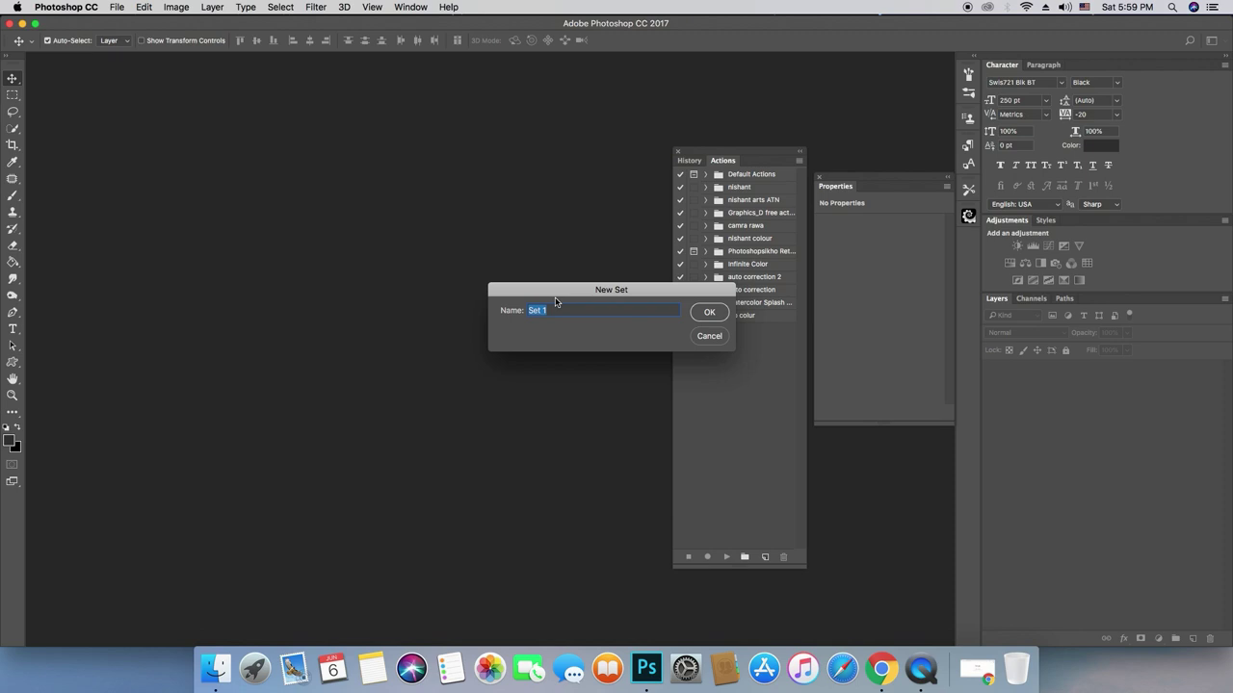
text(lab c)
text(olor)
click(709, 318)
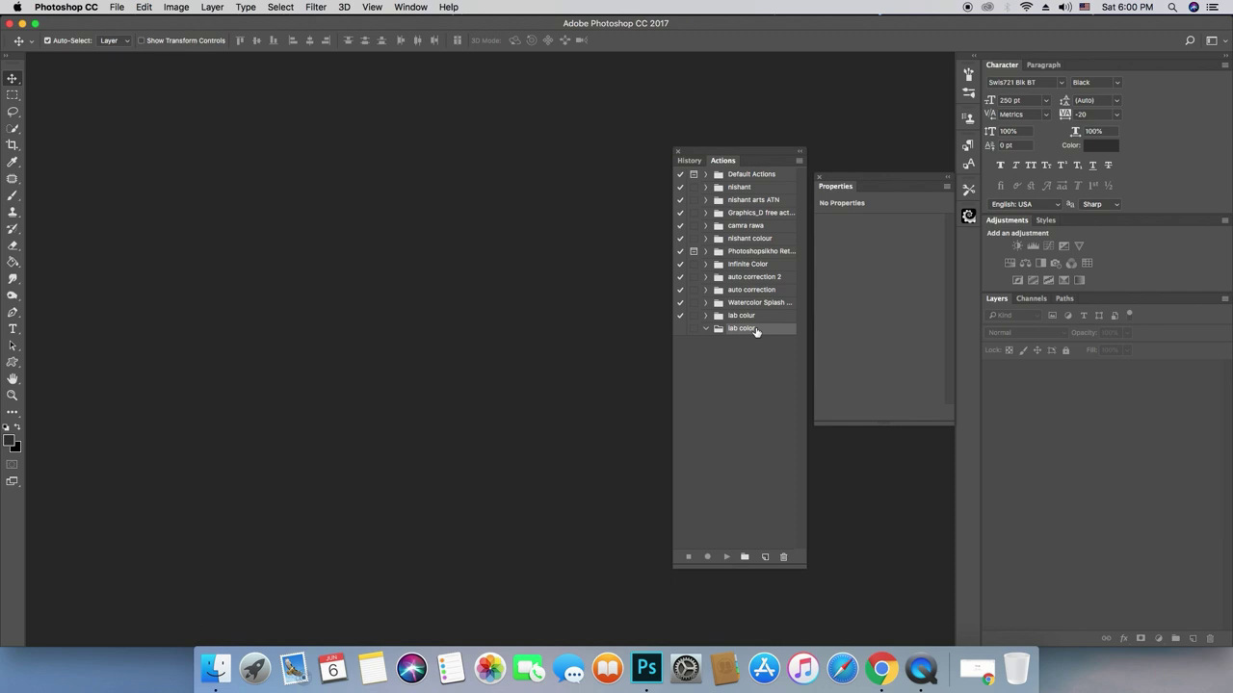
Create a new action named 01 in the lab color set and begin recording it
click(799, 160)
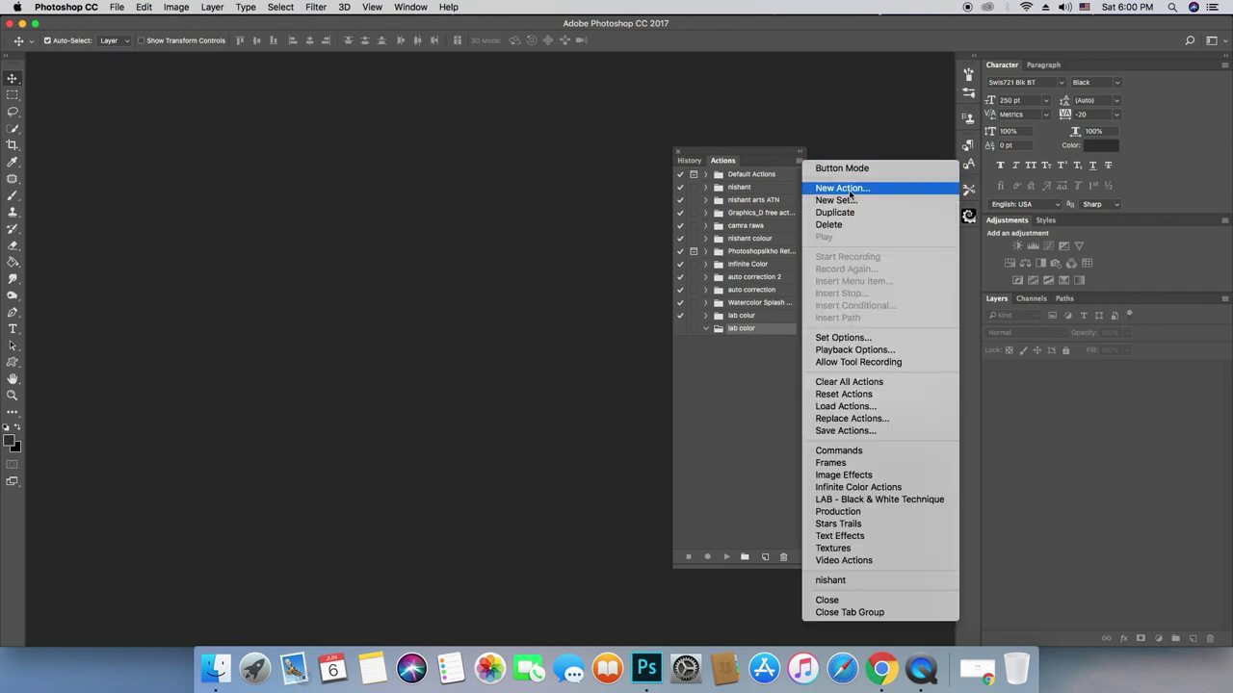
click(849, 190)
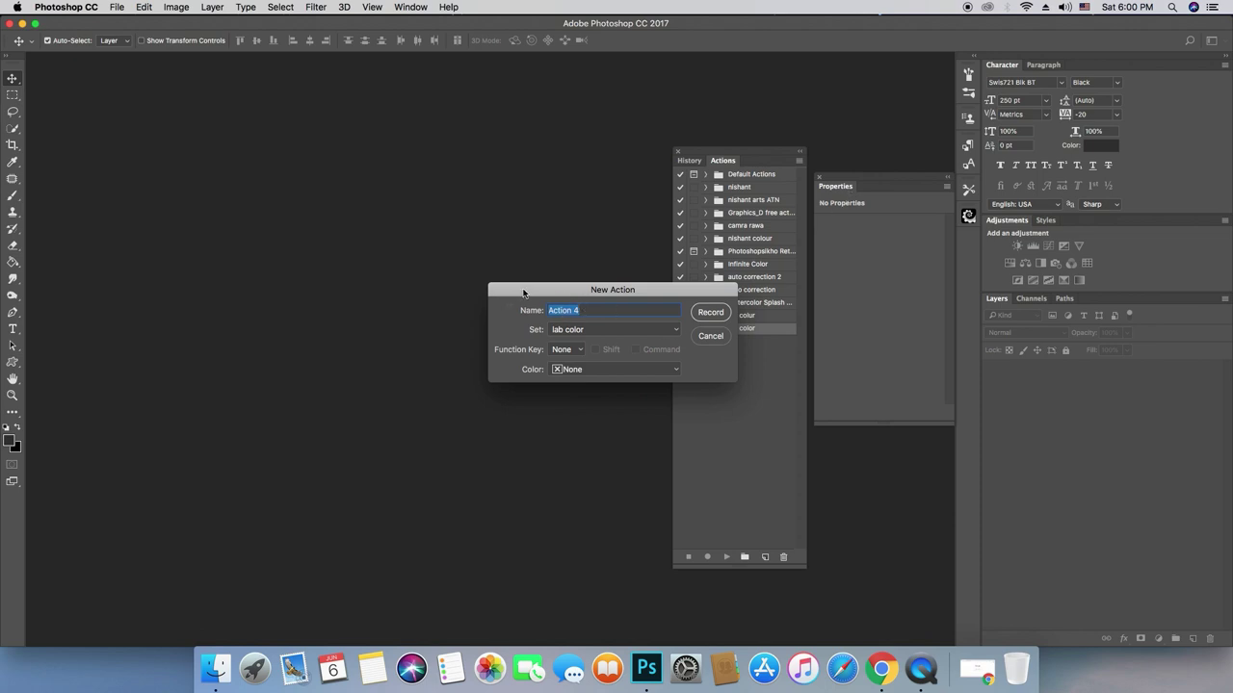
text(01)
click(701, 316)
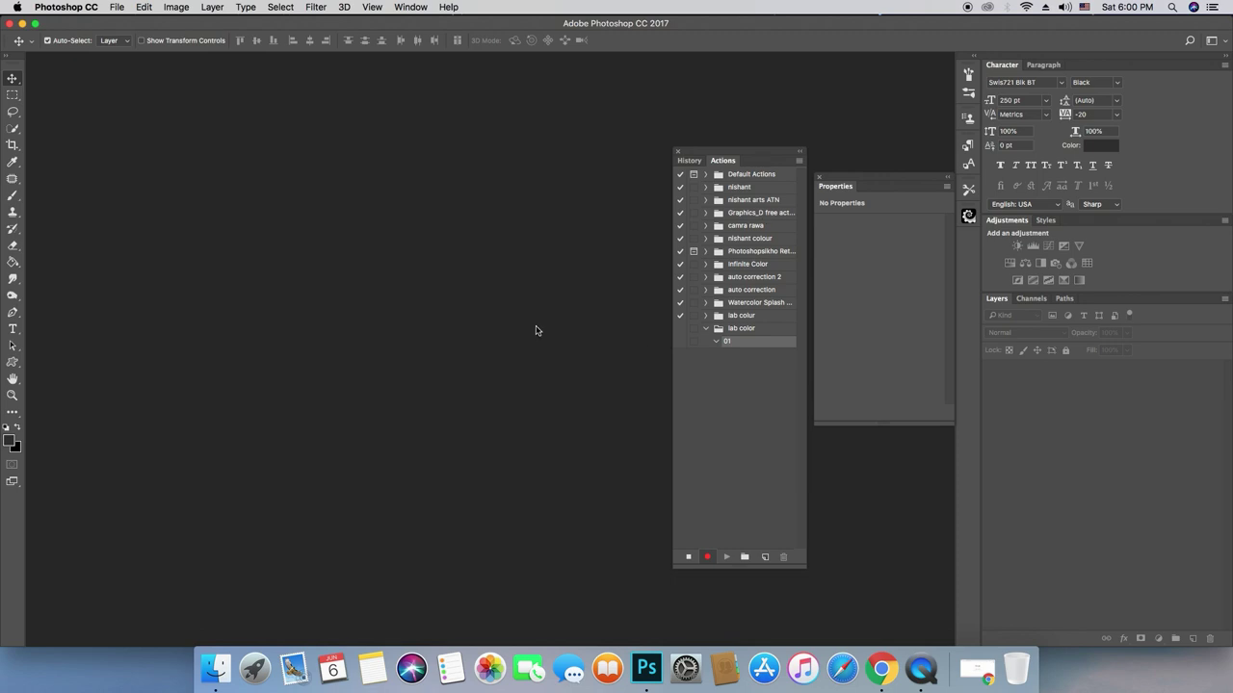
Open _C2A4719.JPG in a floating window and convert it to Lab Color mode
click(119, 8)
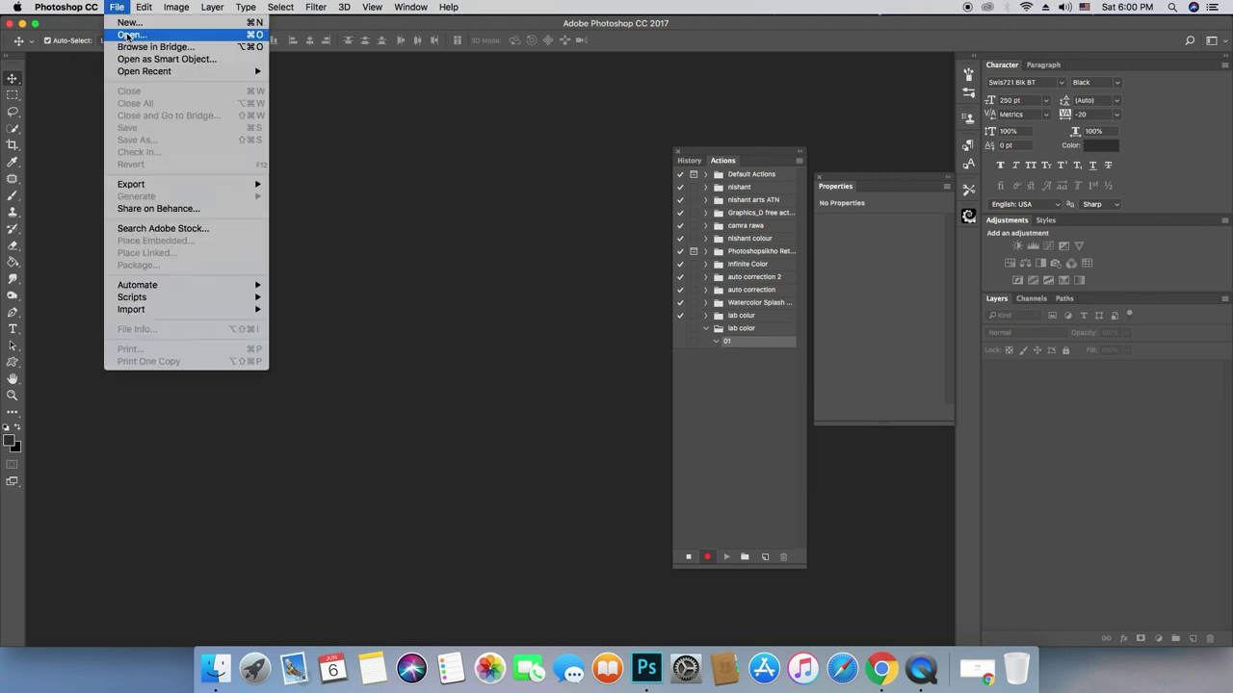
click(127, 36)
click(149, 92)
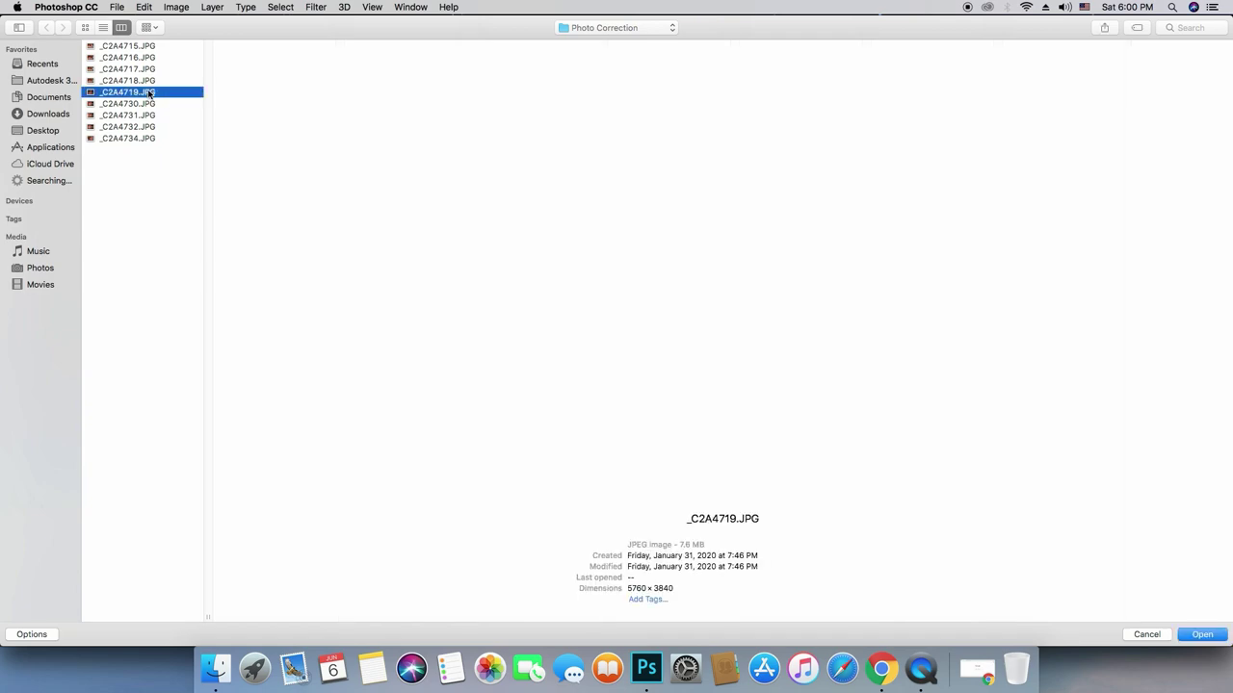
click(1213, 636)
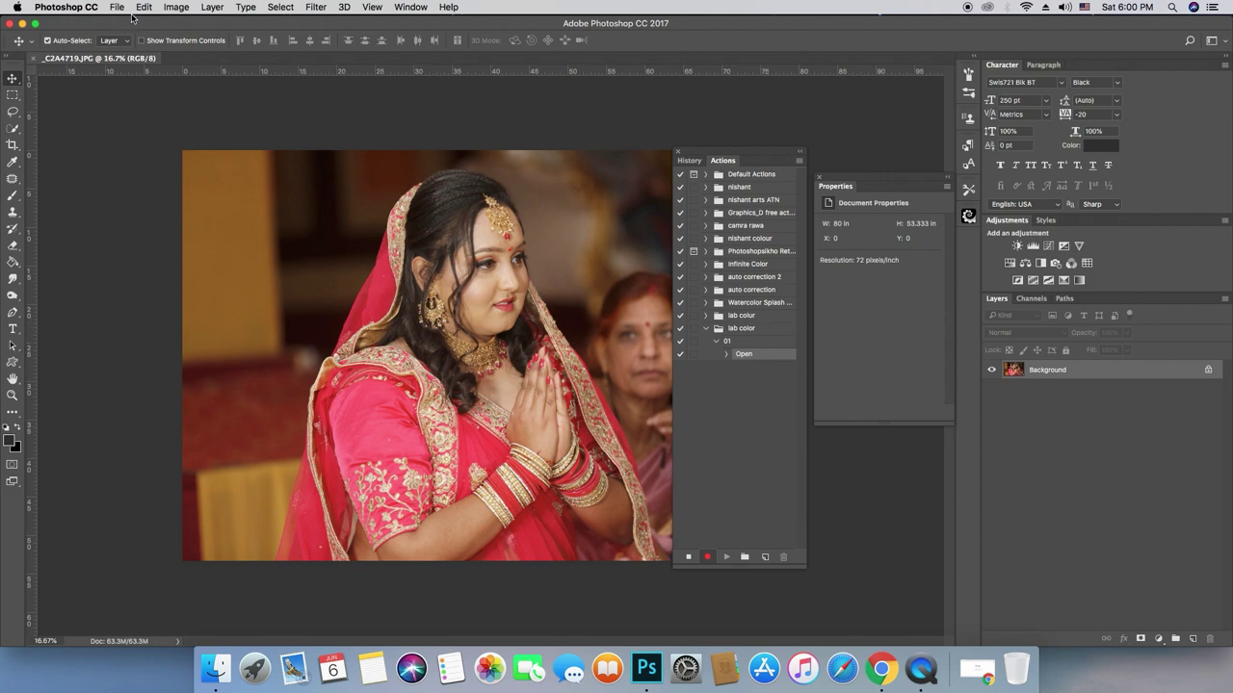
drag(129, 58, 158, 91)
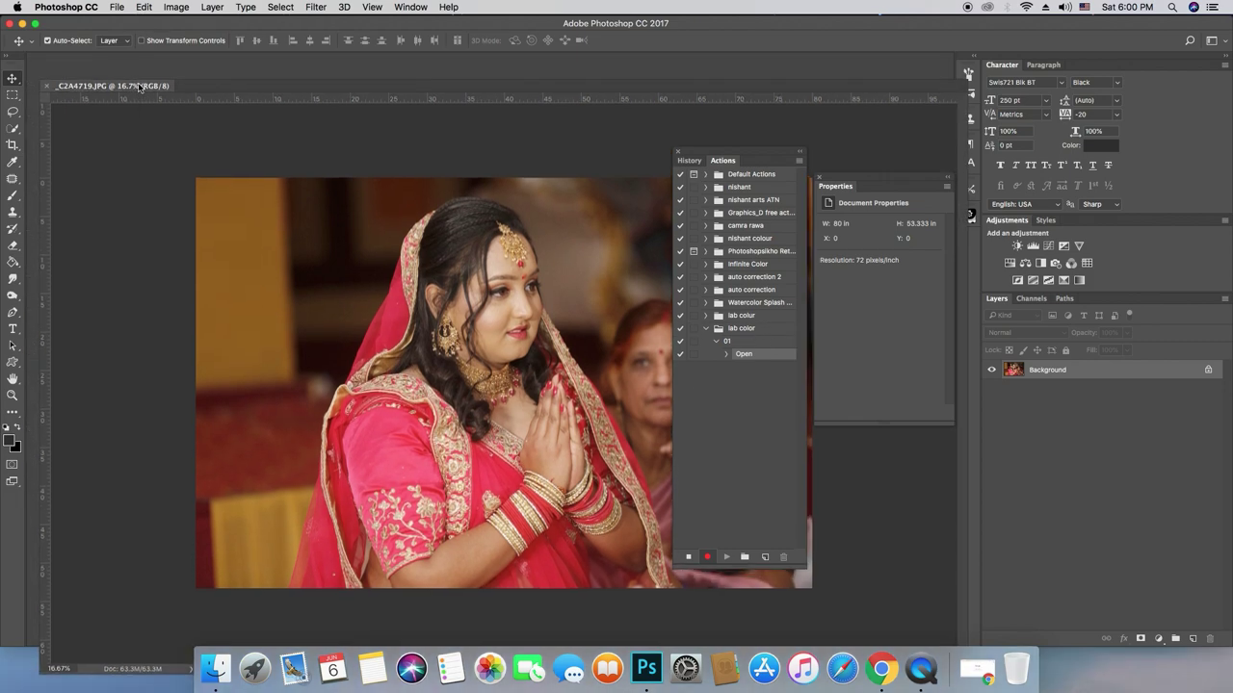
click(176, 6)
mouse_move(197, 43)
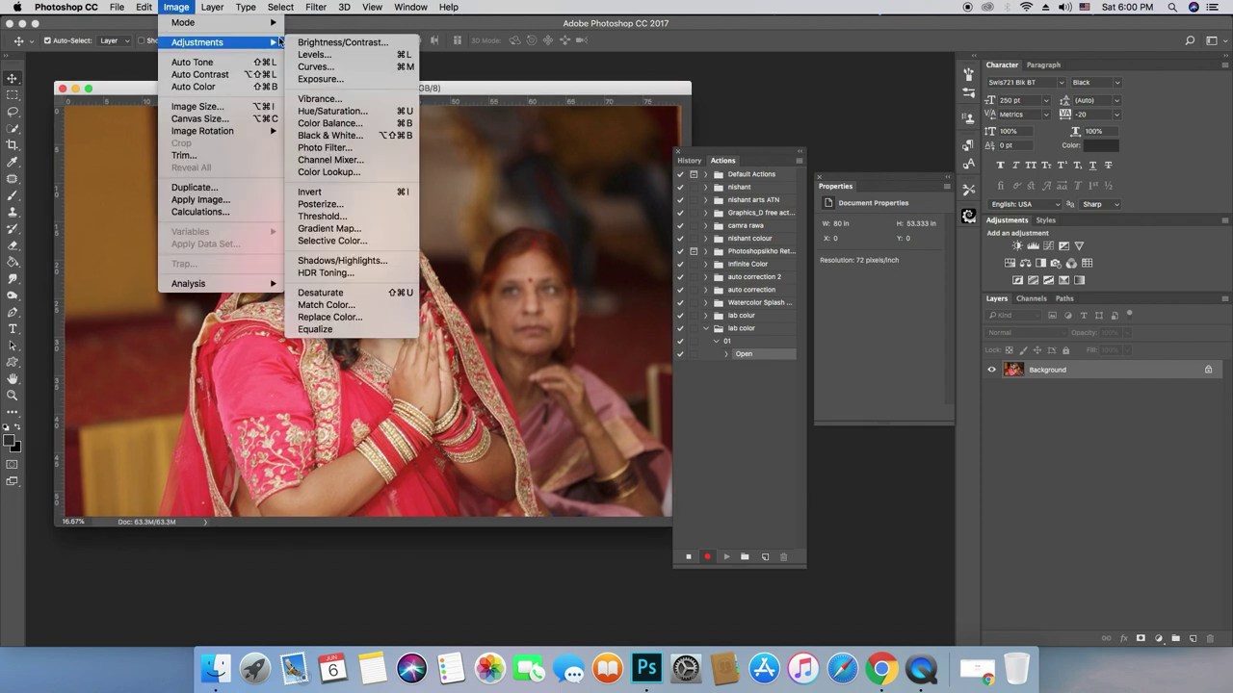
mouse_move(183, 22)
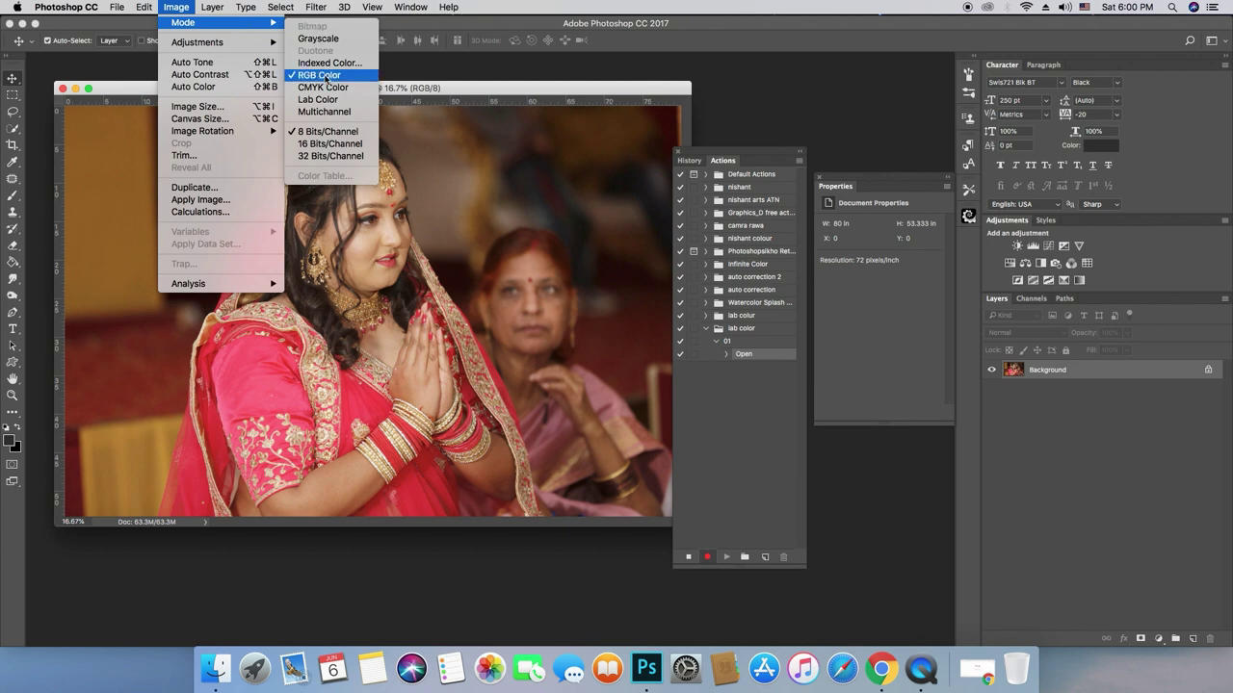
click(332, 102)
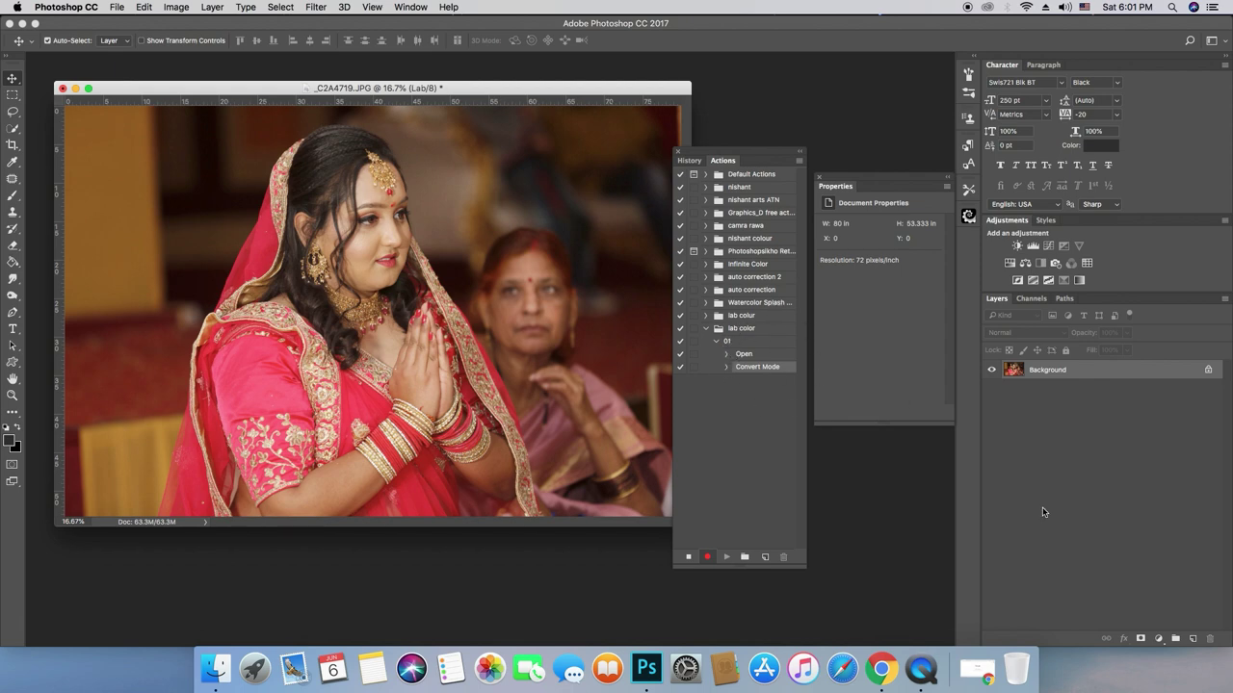
Add a Curves adjustment layer and move the Lightness black point right to darken shadows
click(1158, 639)
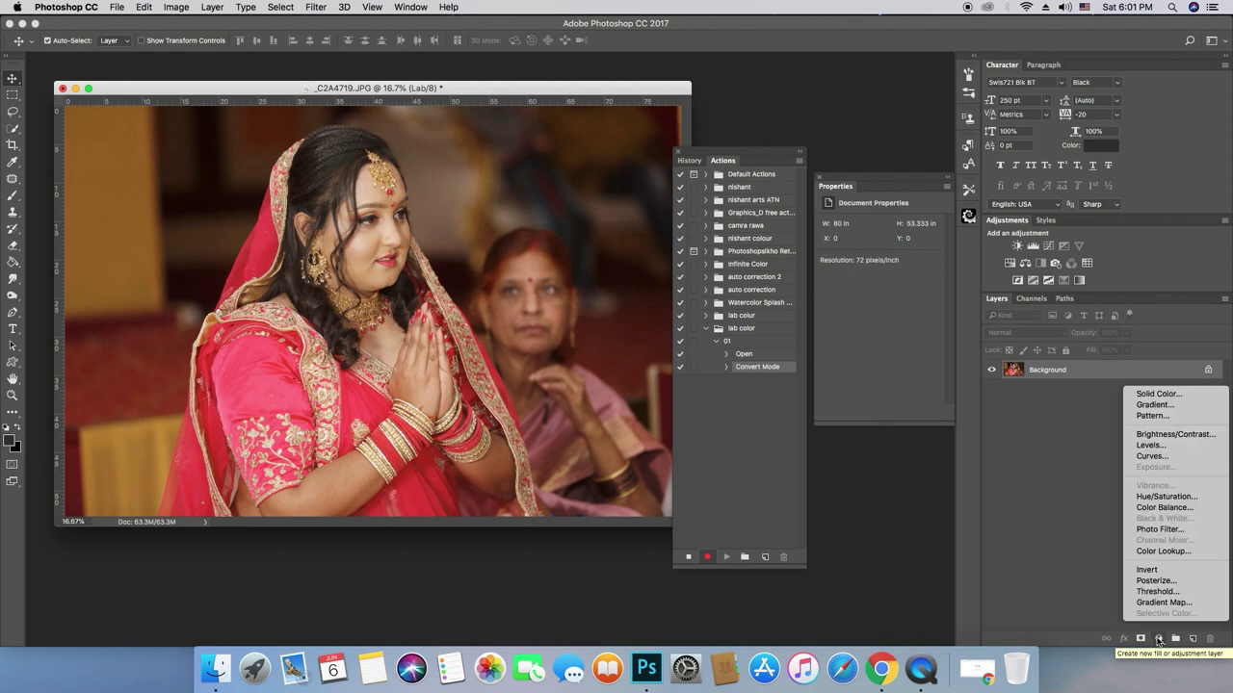
key(Escape)
click(1160, 640)
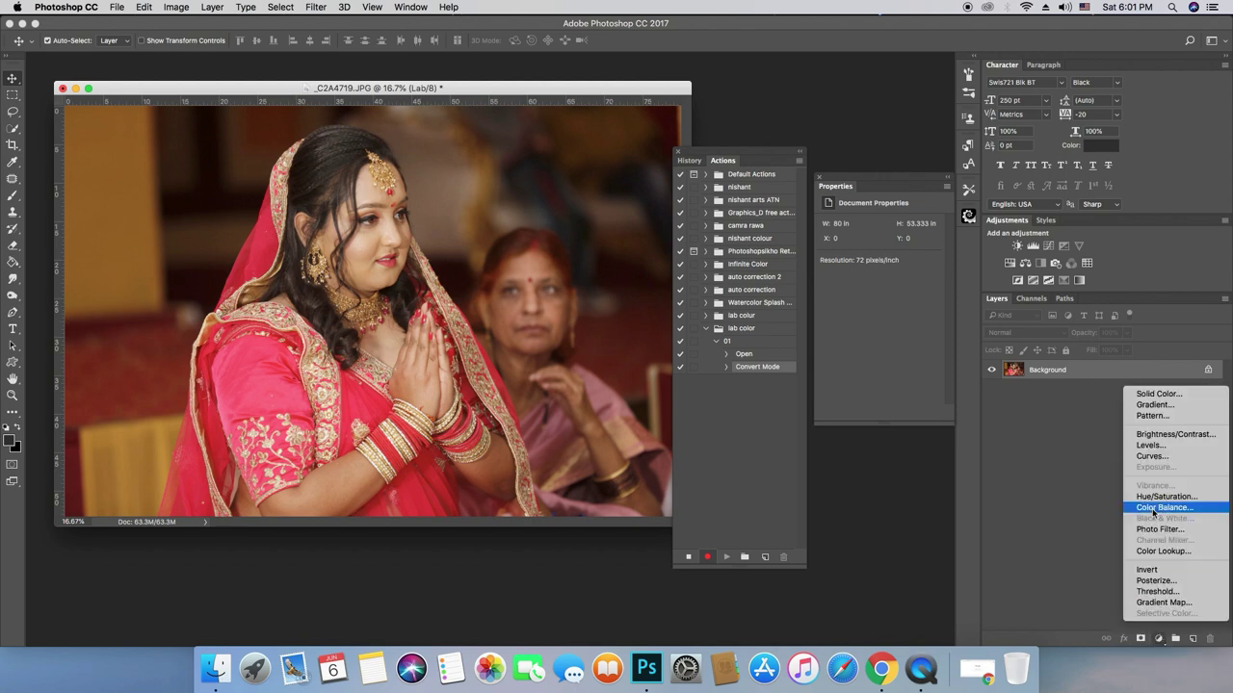
click(1150, 459)
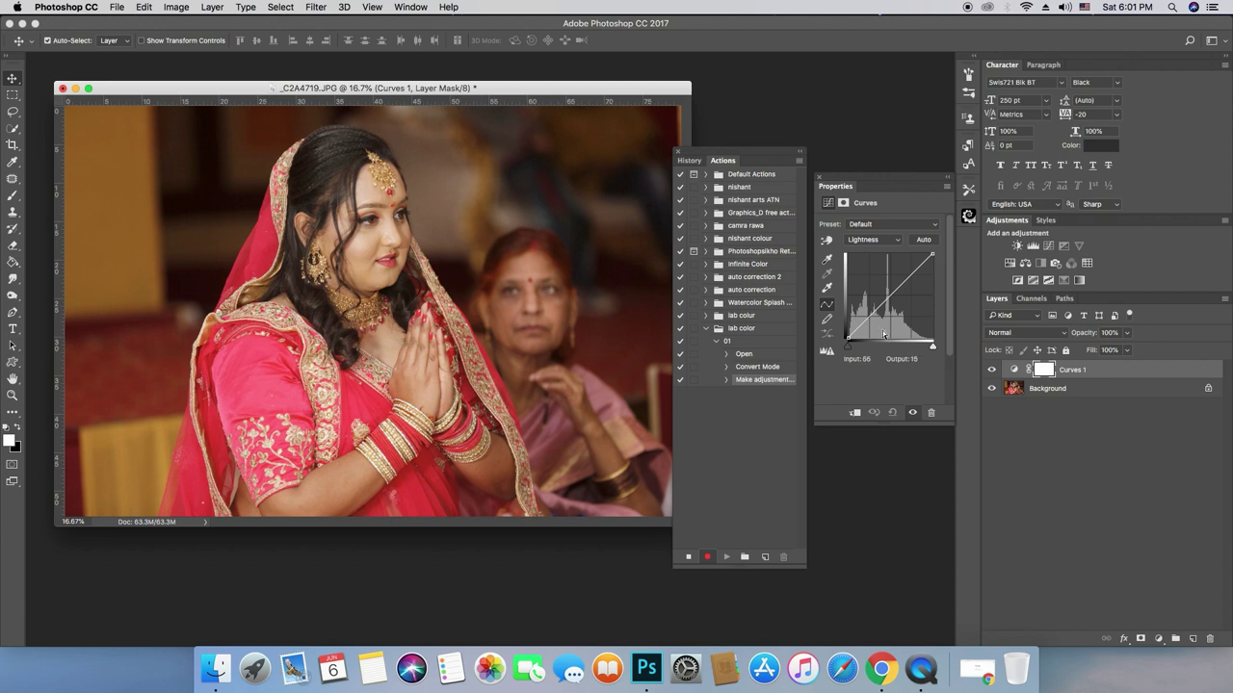
drag(850, 347, 925, 349)
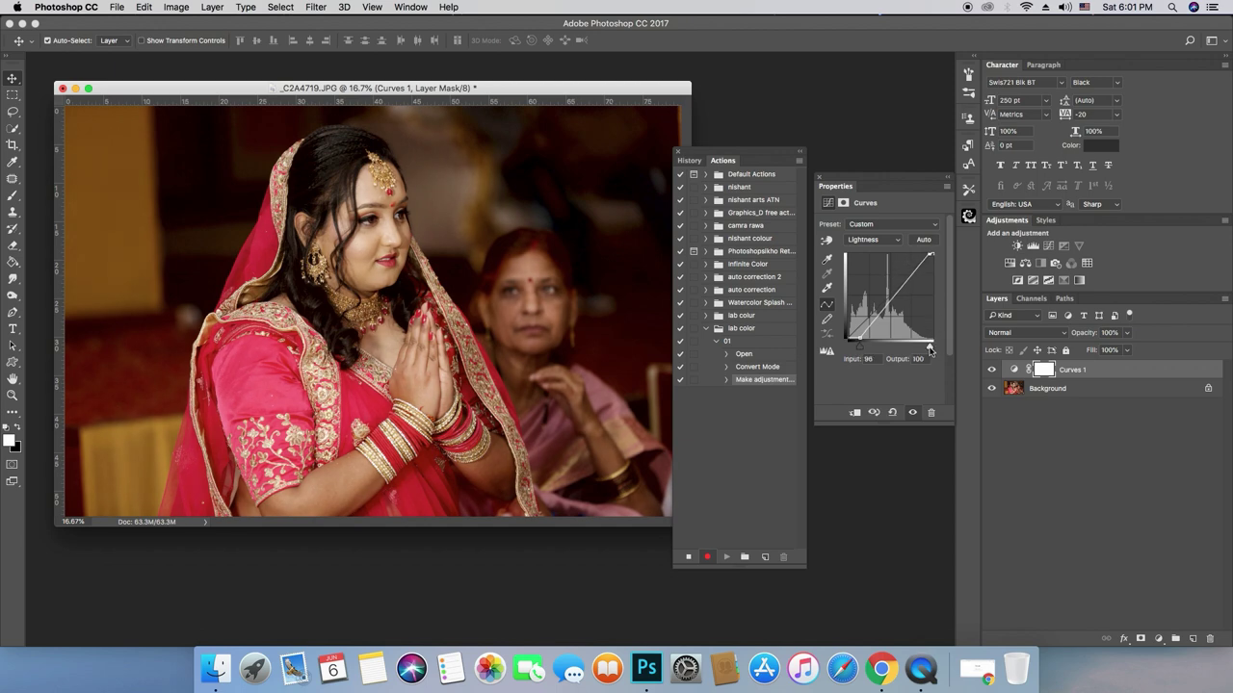
On the a channel curve, move both the black and white points inward
click(895, 239)
click(867, 254)
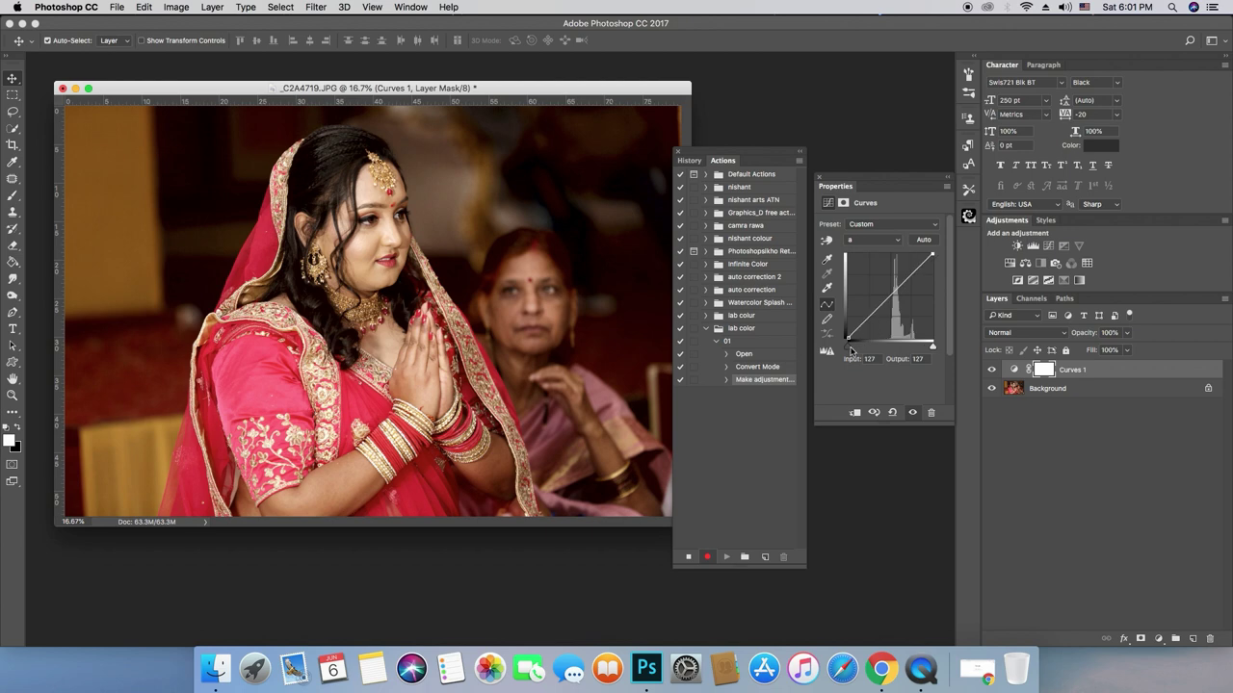
drag(848, 346, 860, 349)
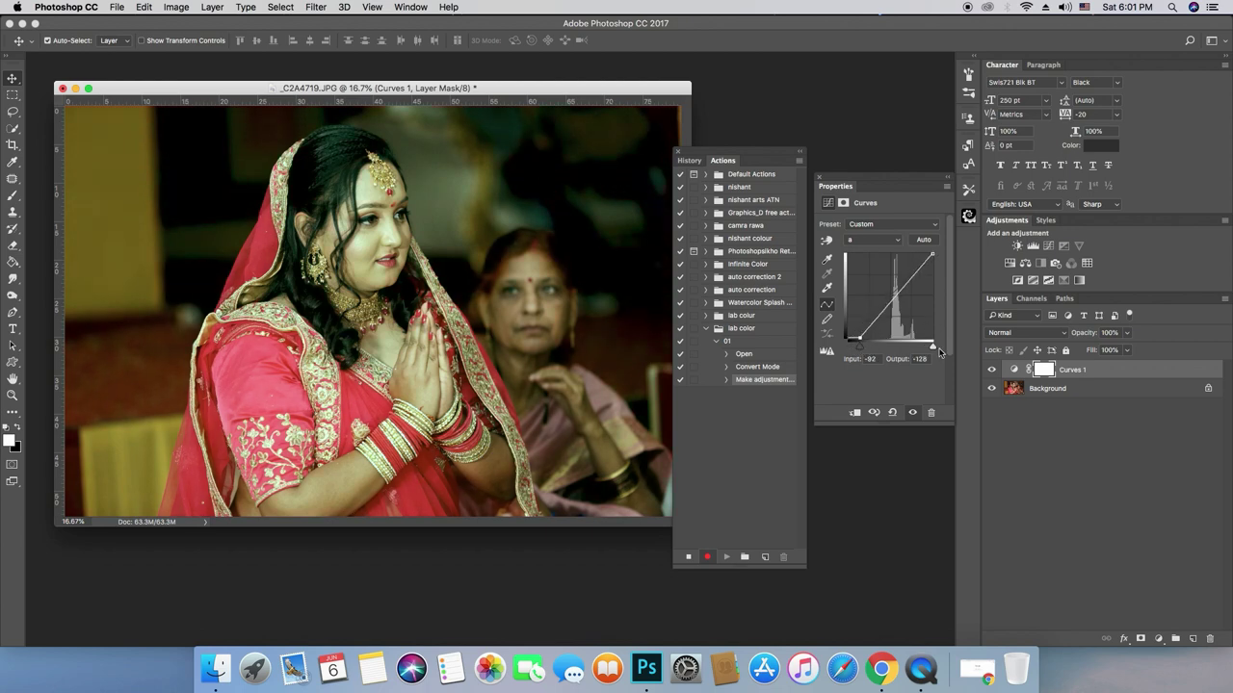
drag(933, 347, 858, 348)
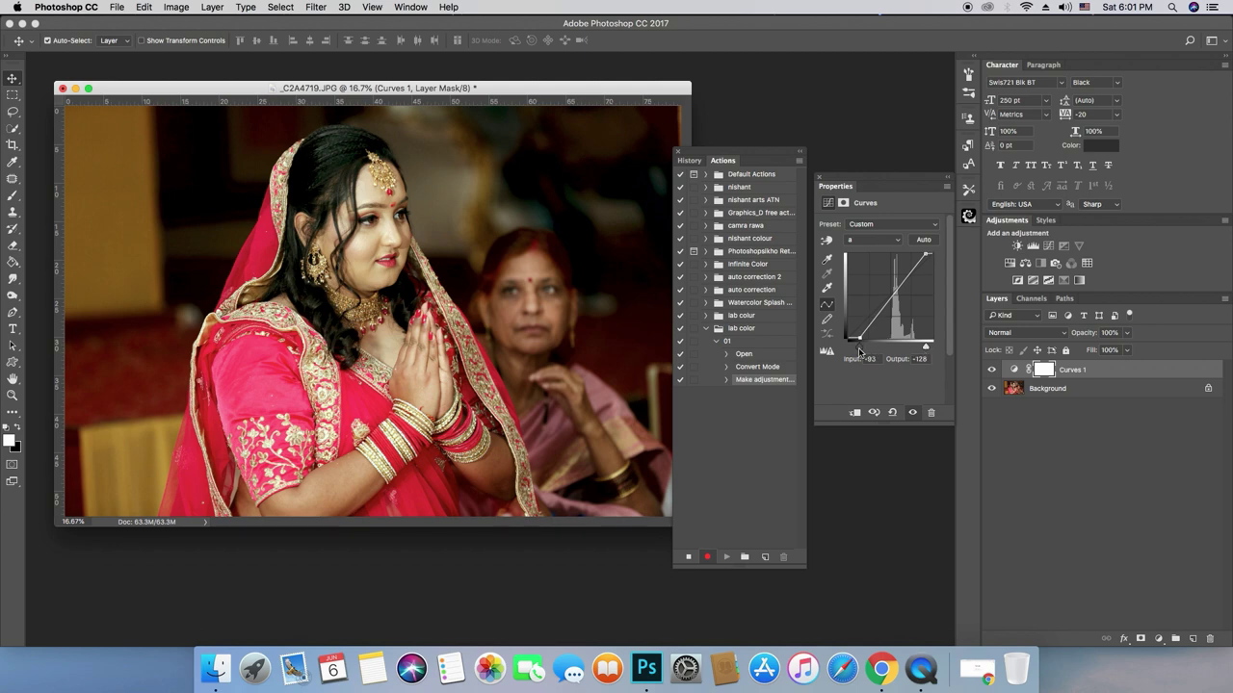
On the b channel curve, set the black point input to -86 and adjust the white point
click(893, 246)
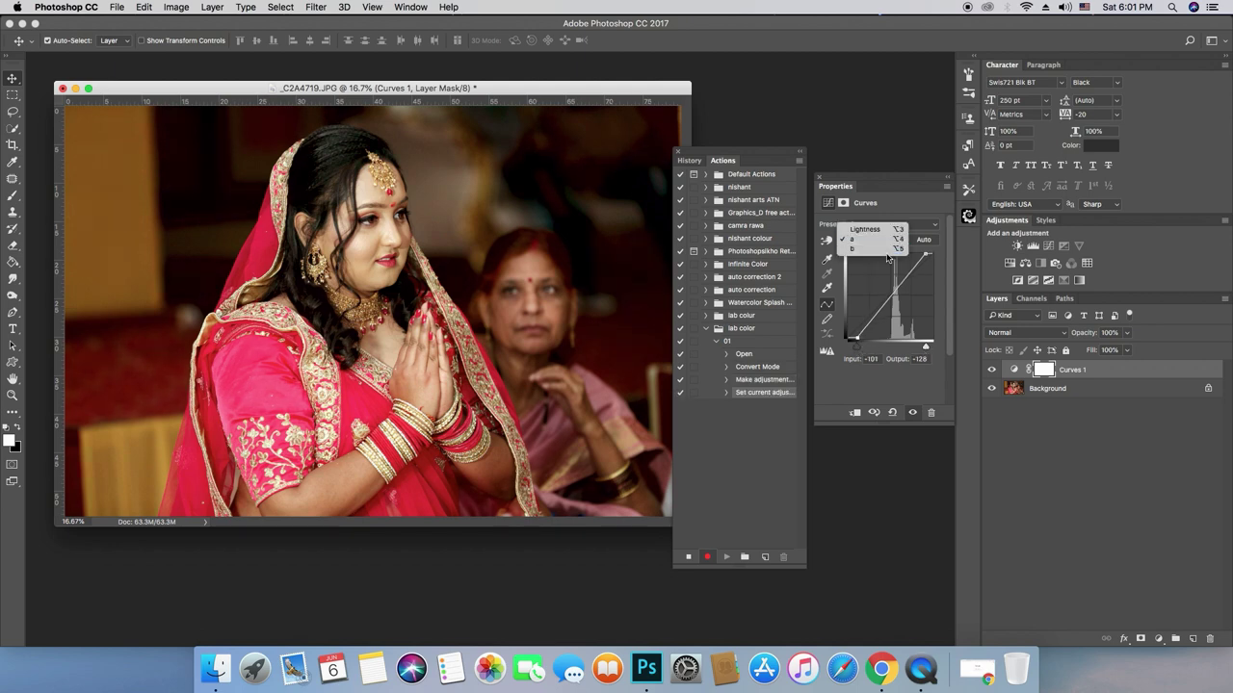
click(888, 256)
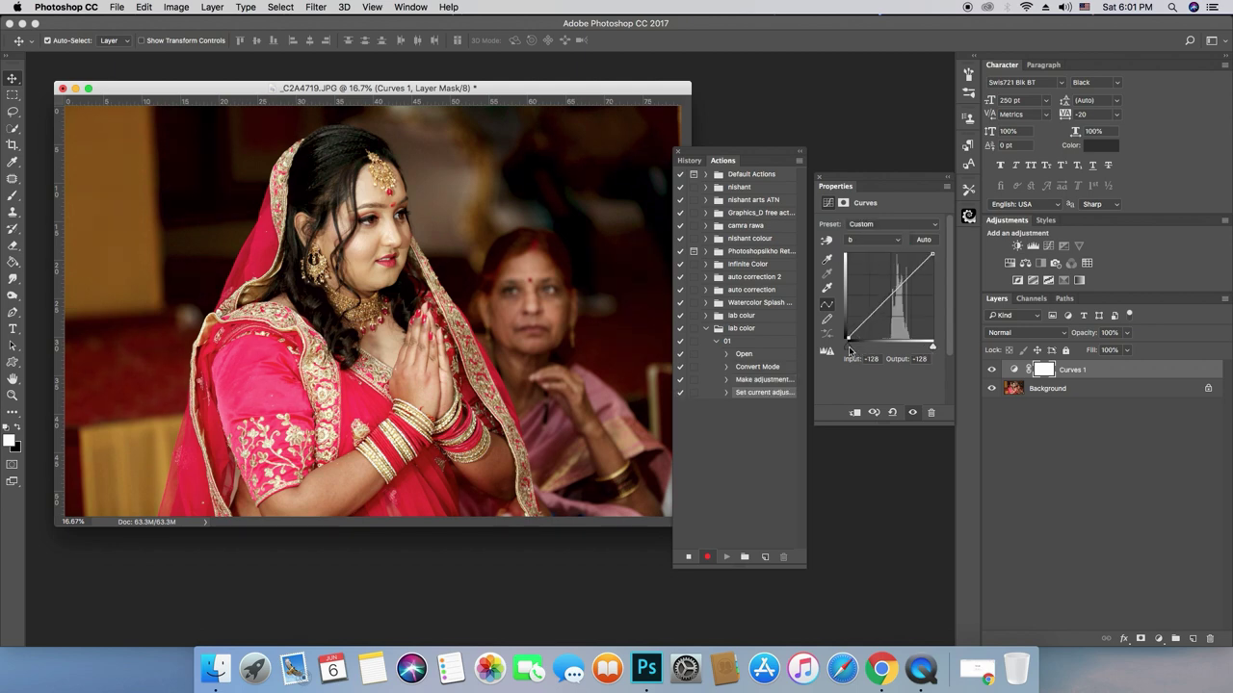
drag(848, 348, 859, 350)
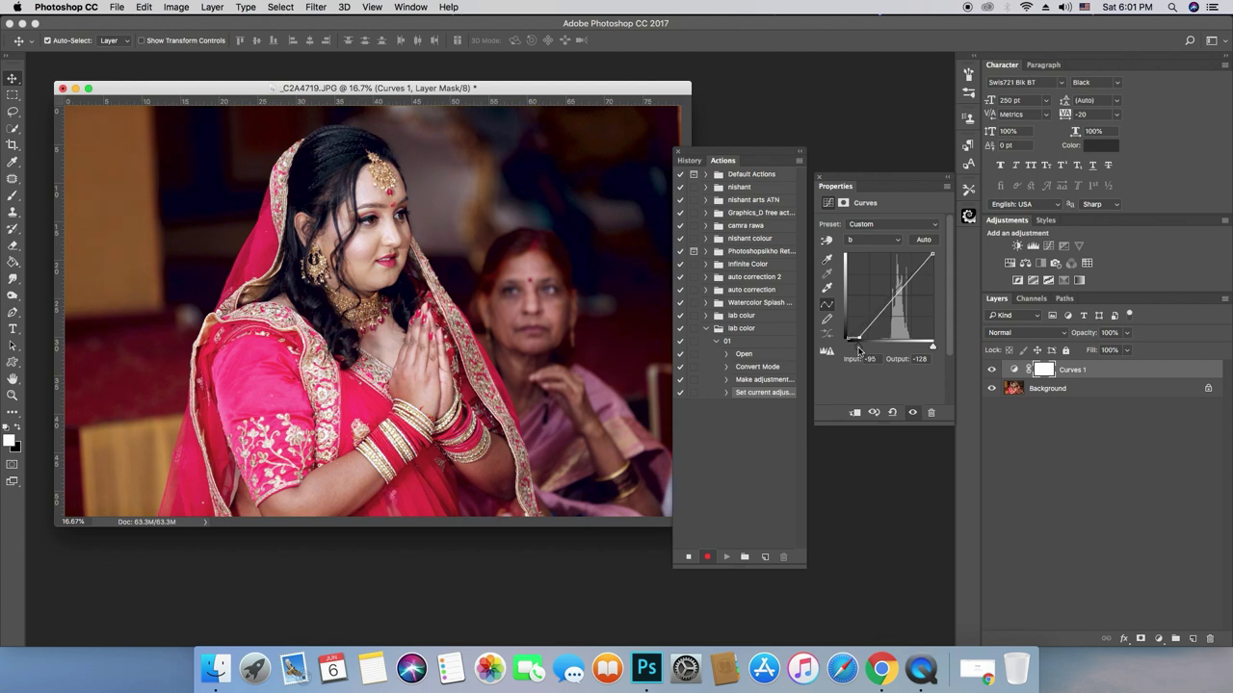
click(933, 349)
drag(933, 350, 925, 352)
drag(924, 352, 932, 353)
drag(857, 347, 863, 351)
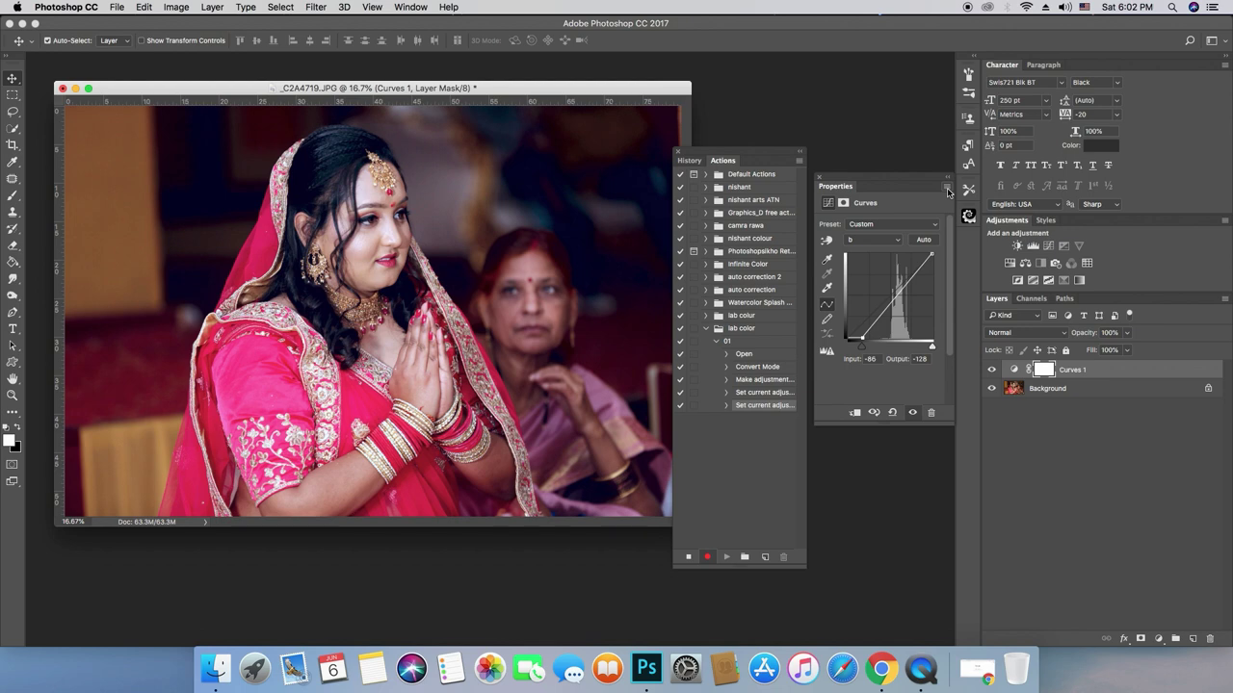
Save the current curve as preset 01.acv in the Photo Correction | Lab Color folder
click(947, 192)
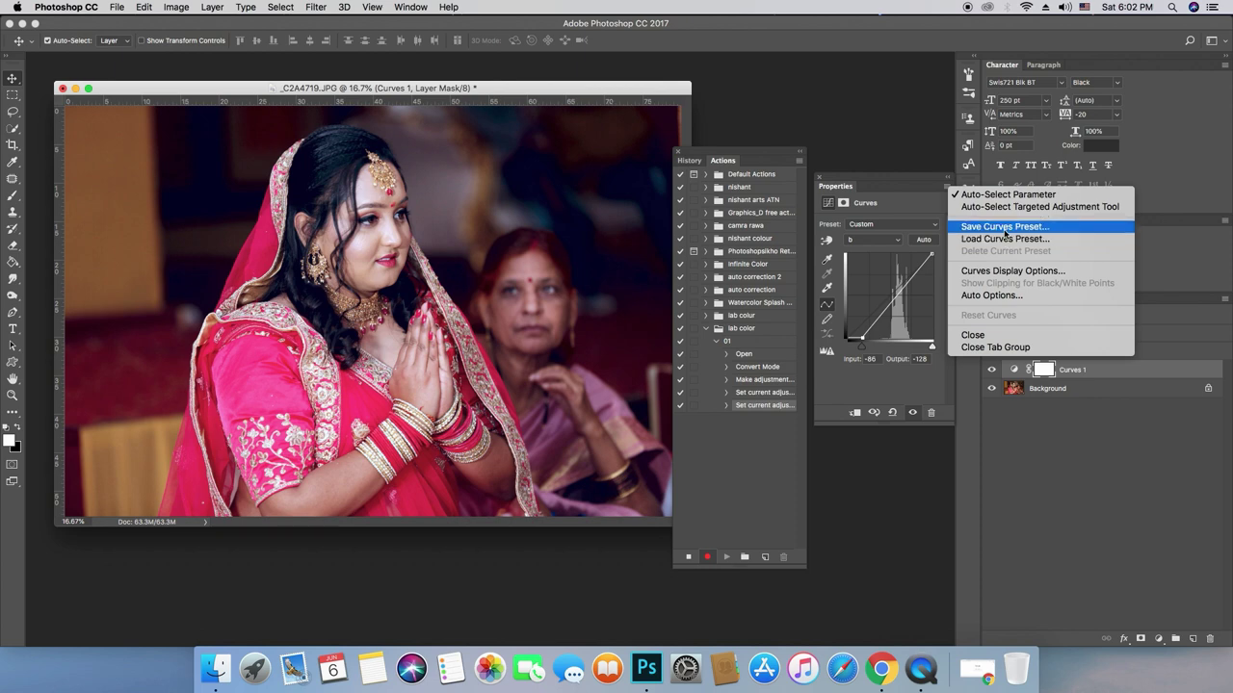
click(1004, 227)
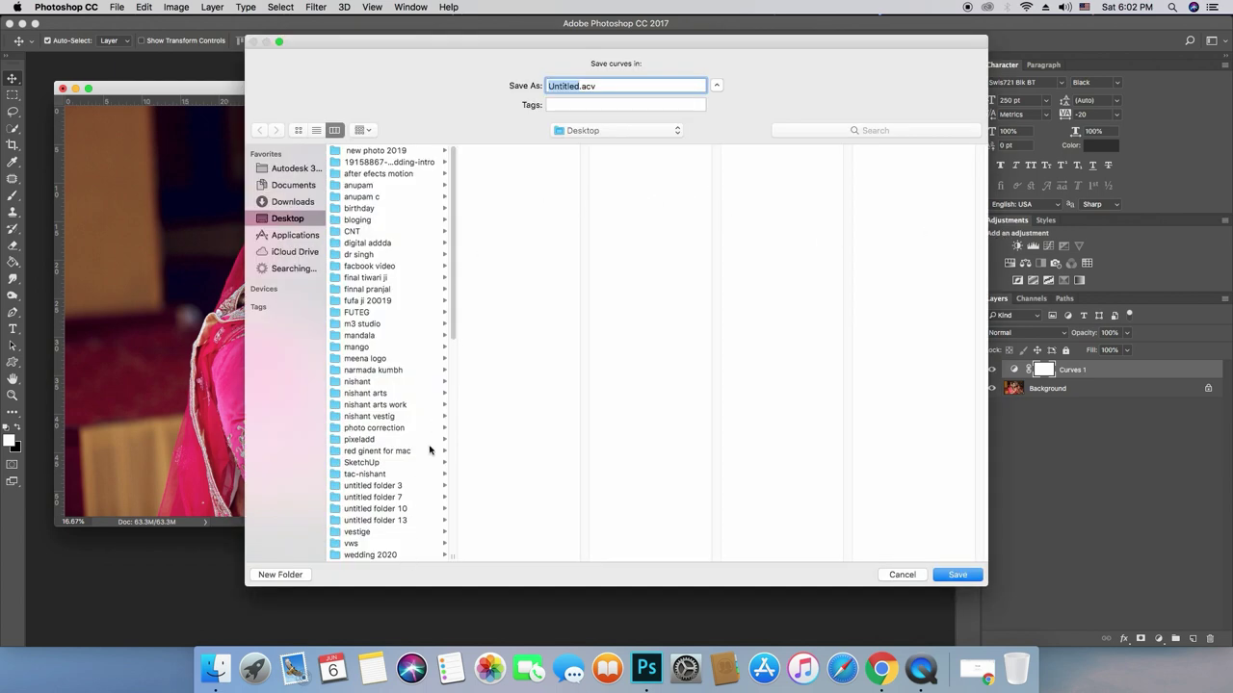
drag(449, 339, 453, 386)
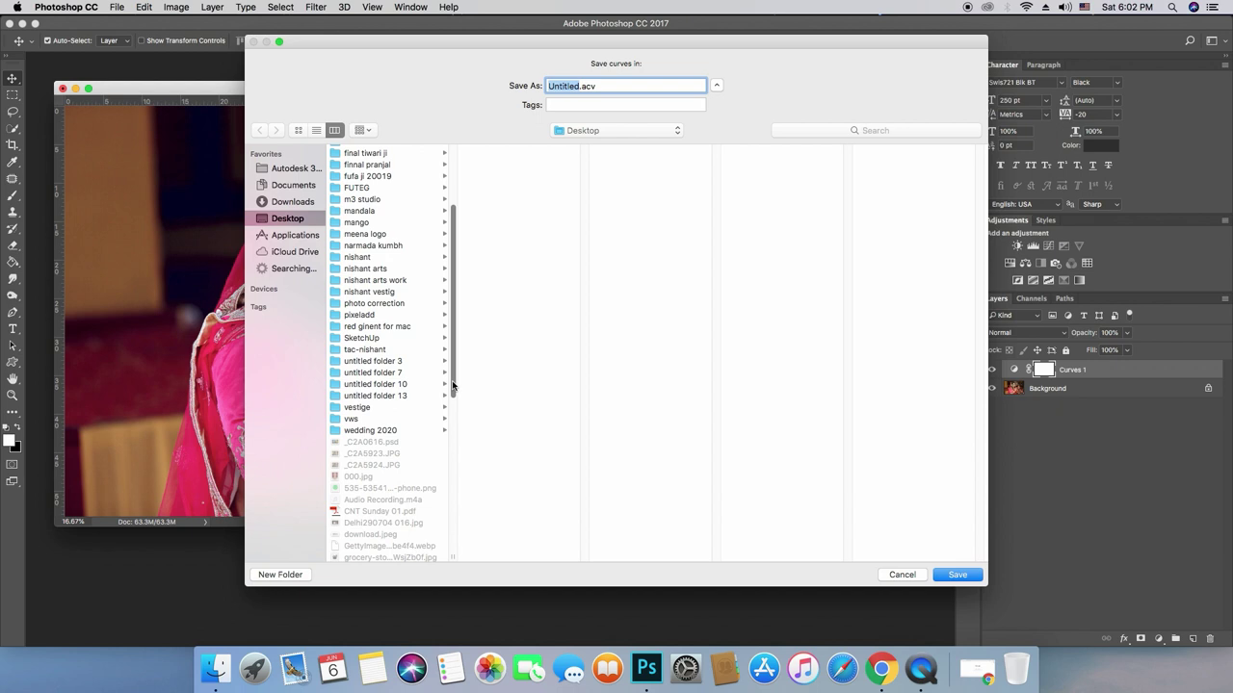
click(360, 315)
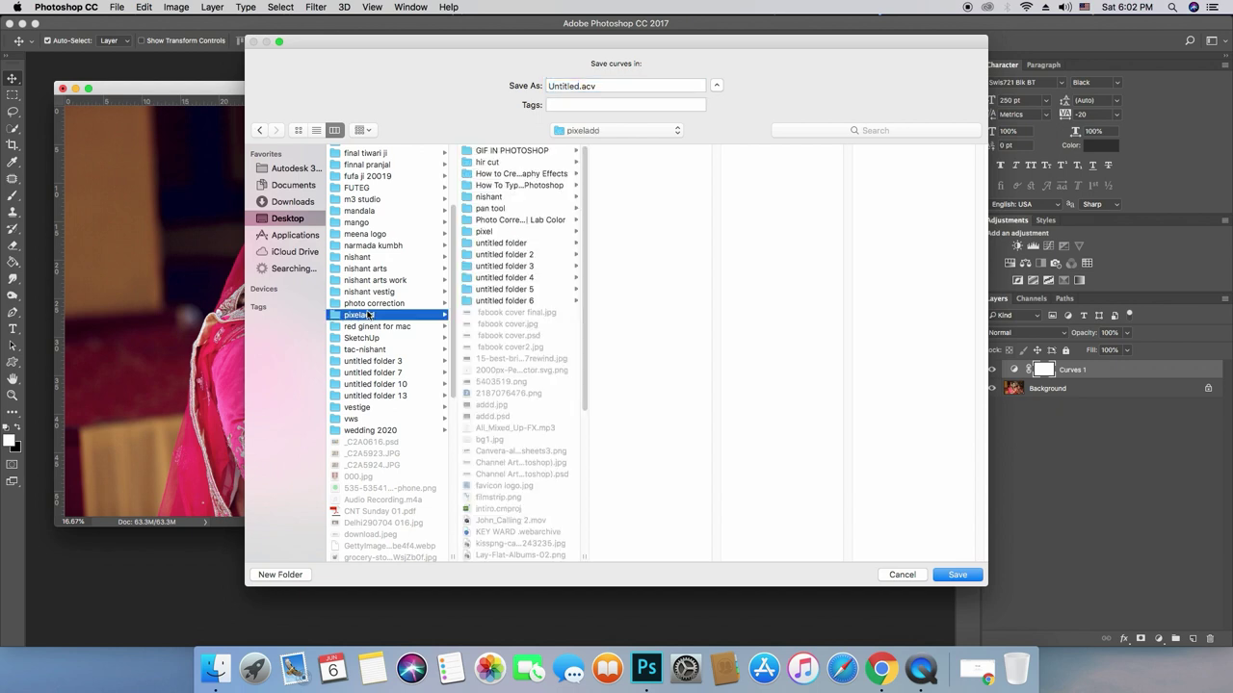
click(547, 221)
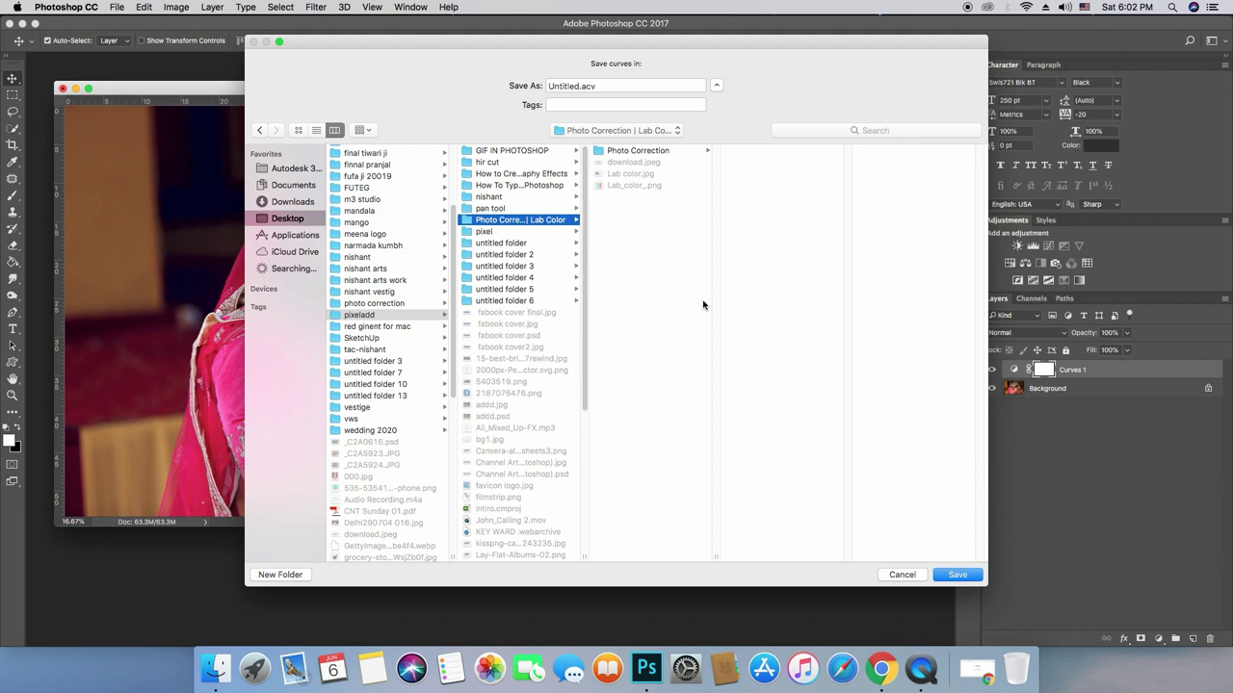
click(576, 86)
double_click(576, 85)
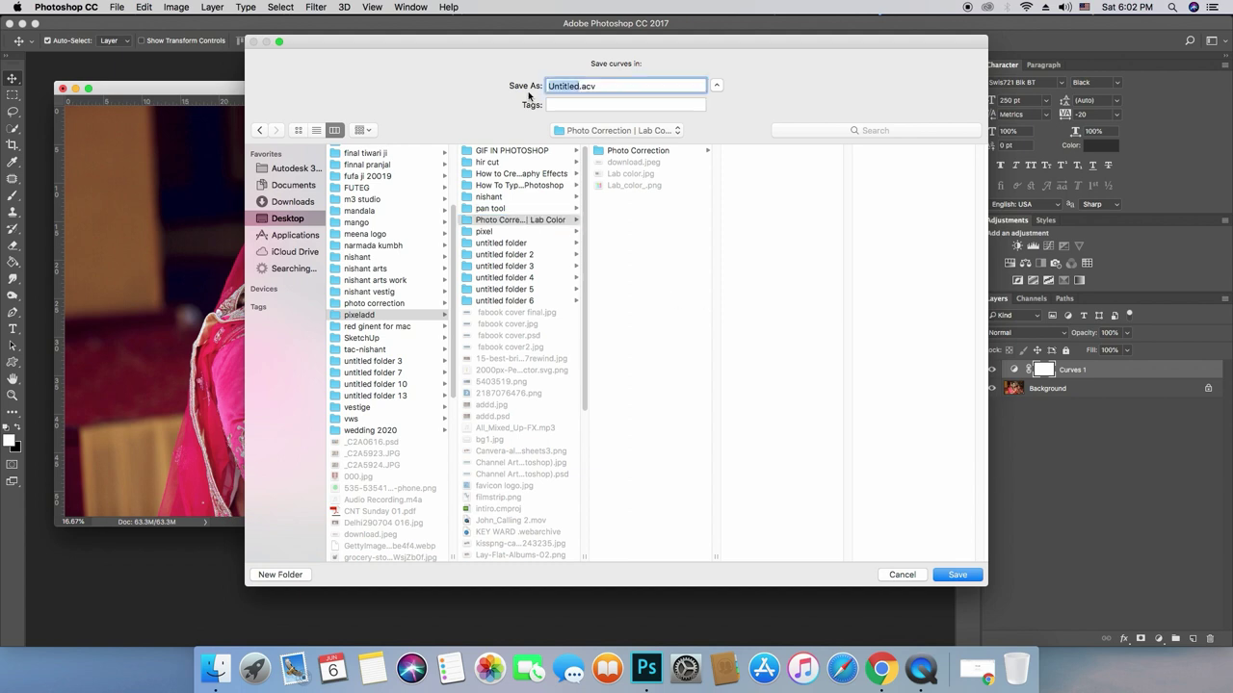
text(01)
click(957, 573)
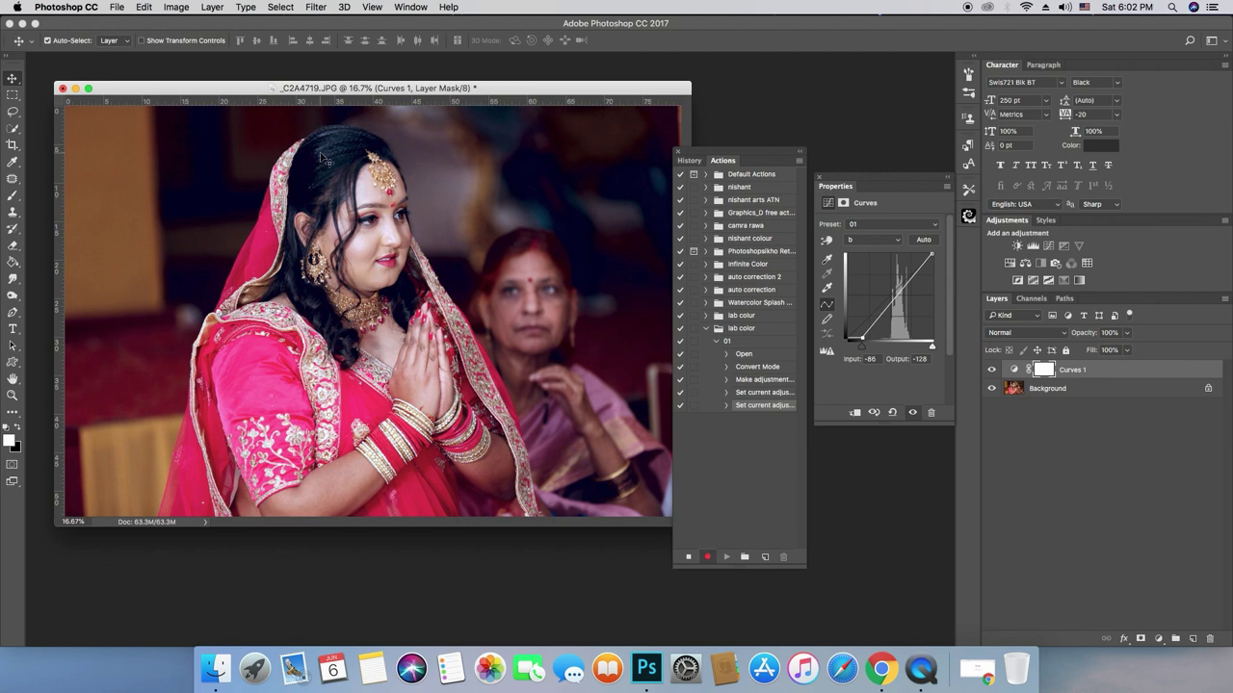
Flatten the photo to a single Background layer and convert it to RGB Color
click(1224, 299)
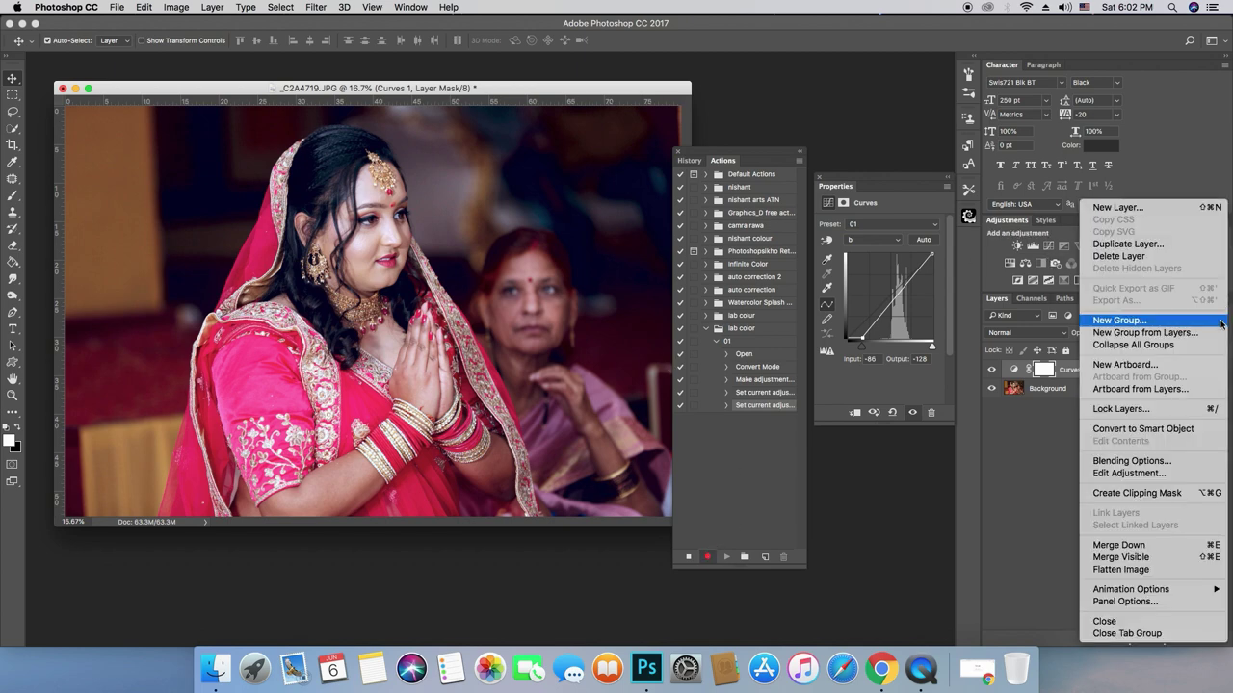
click(1168, 573)
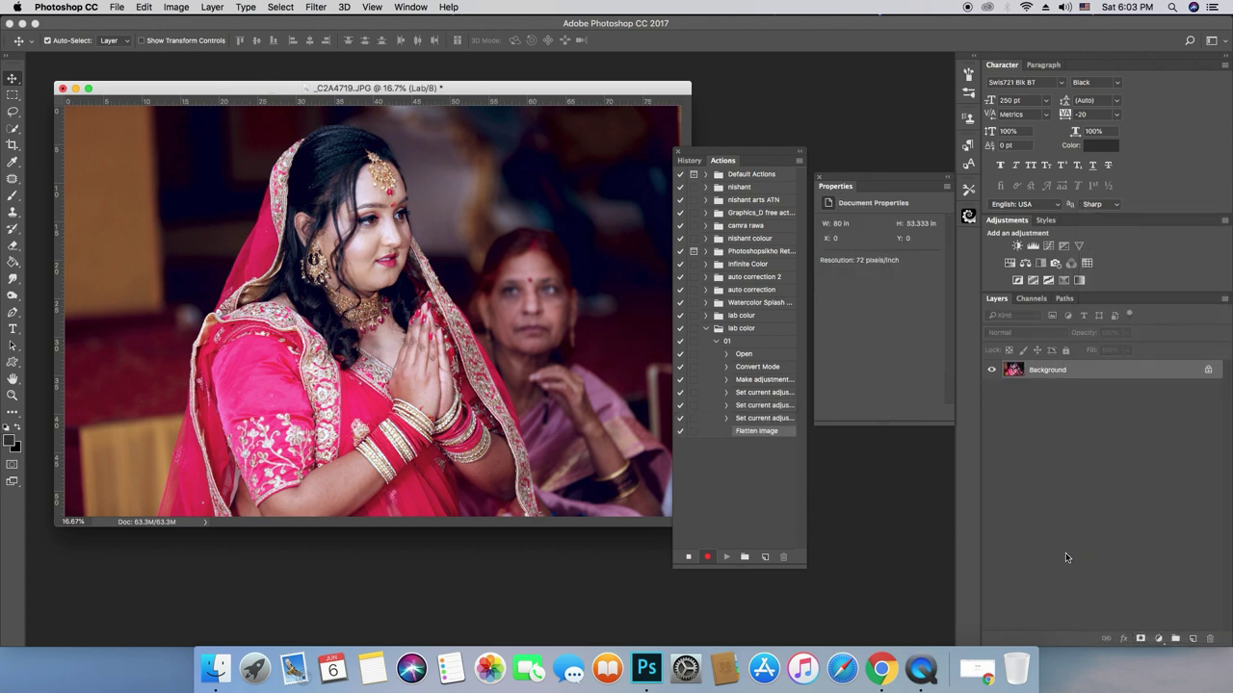
click(120, 7)
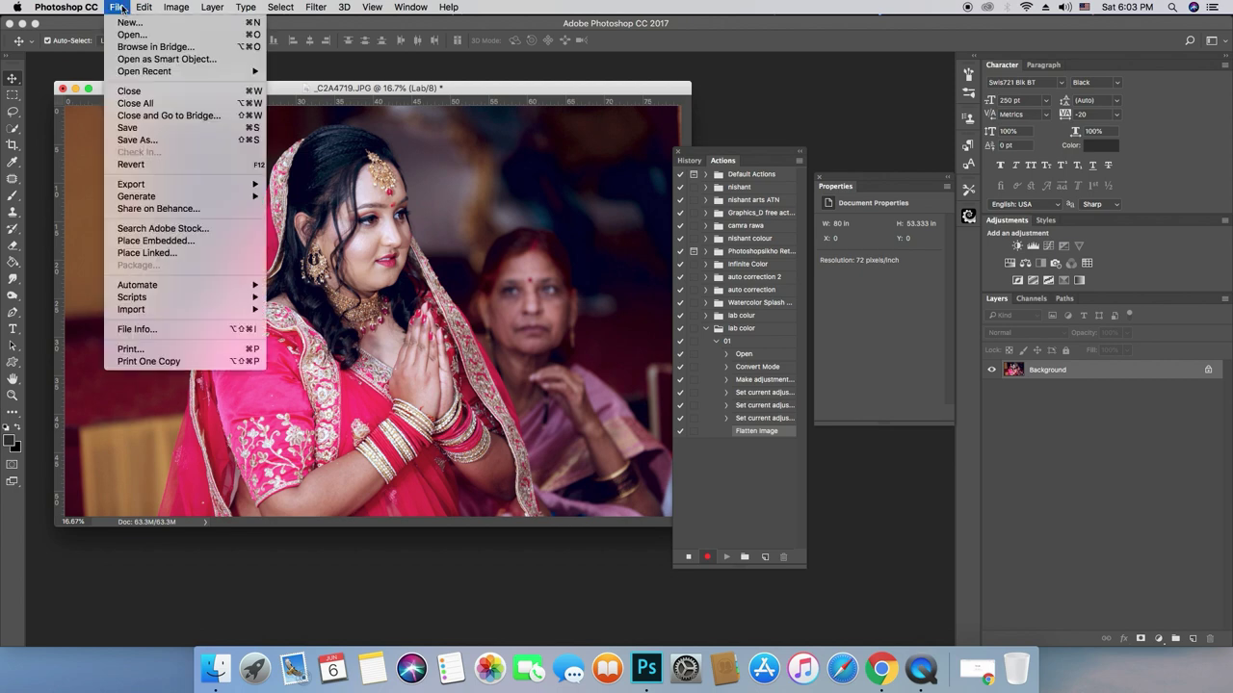
mouse_move(182, 22)
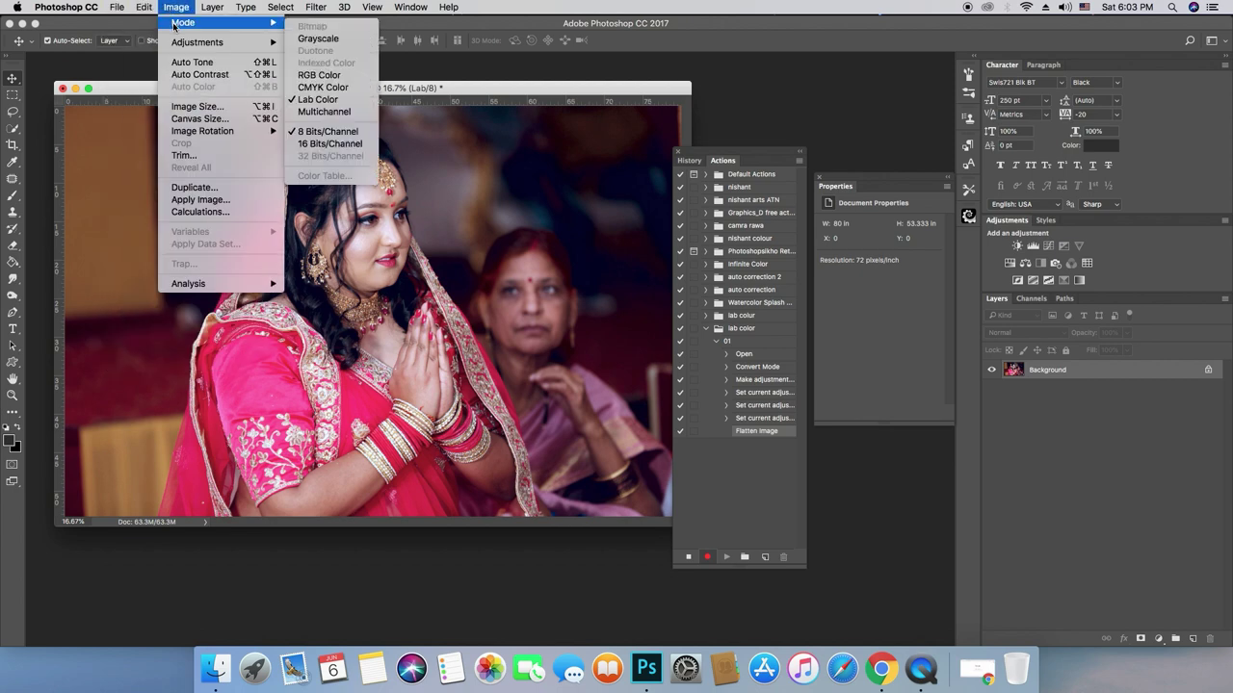
click(344, 75)
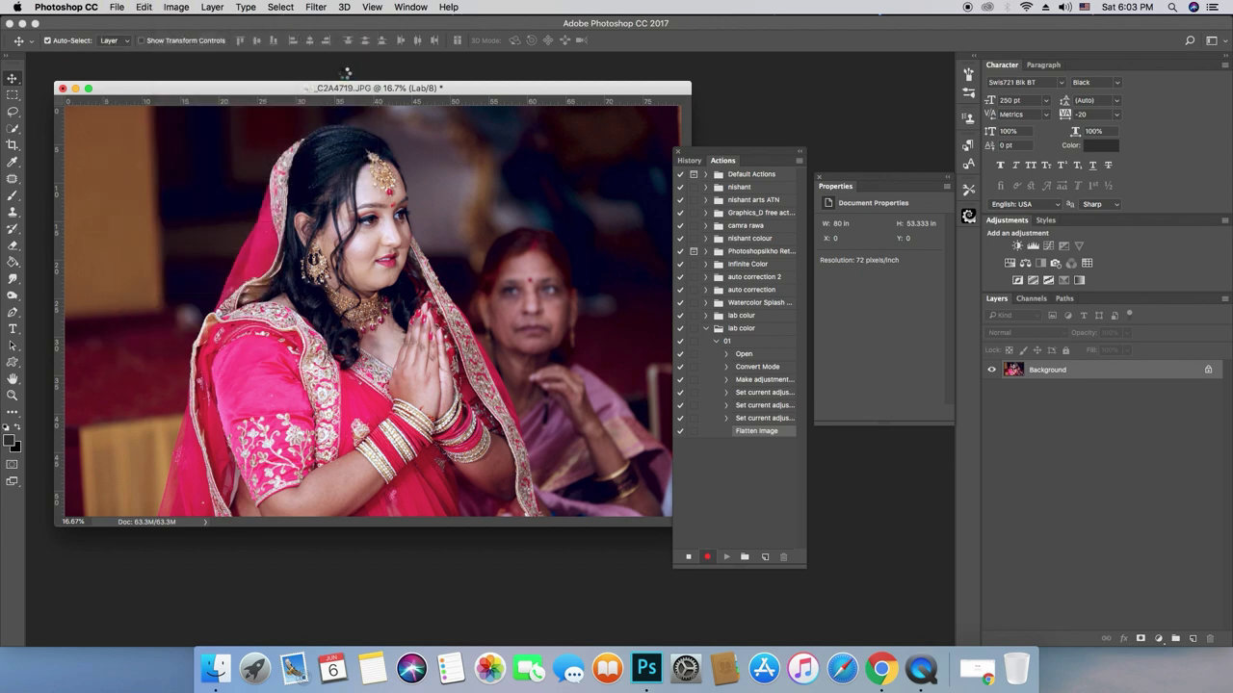
click(117, 8)
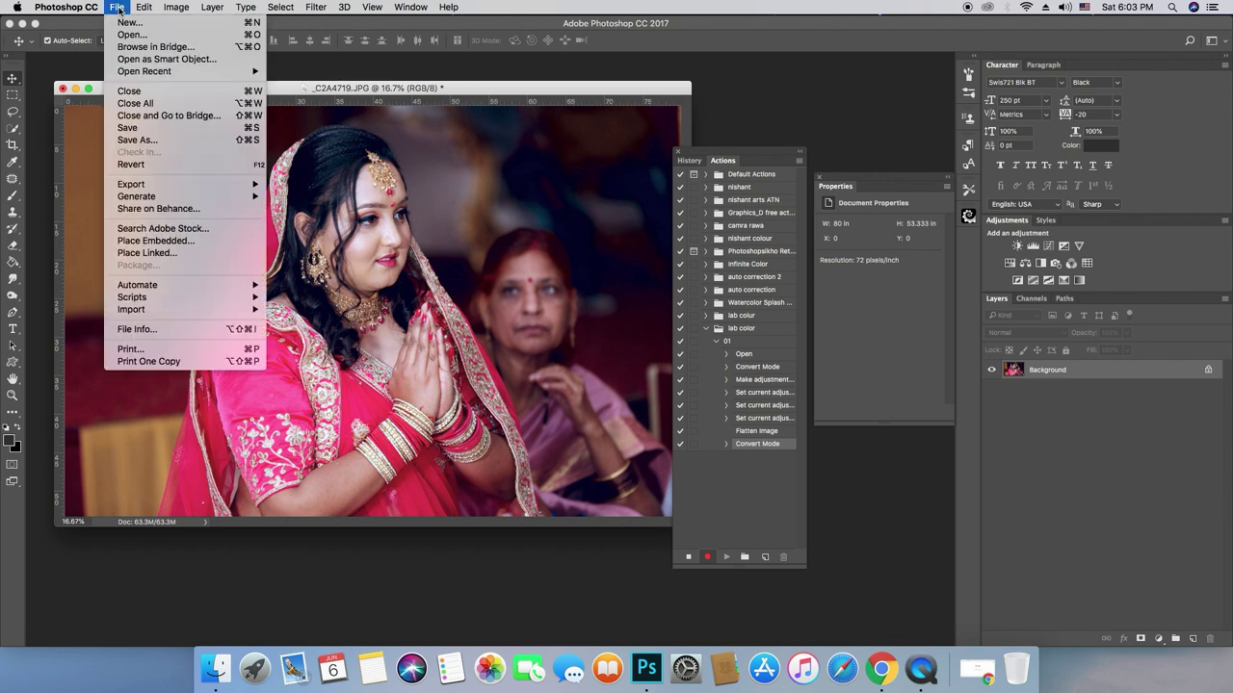
Save the photo as JPEG over the original file, accepting the default JPEG options
click(154, 140)
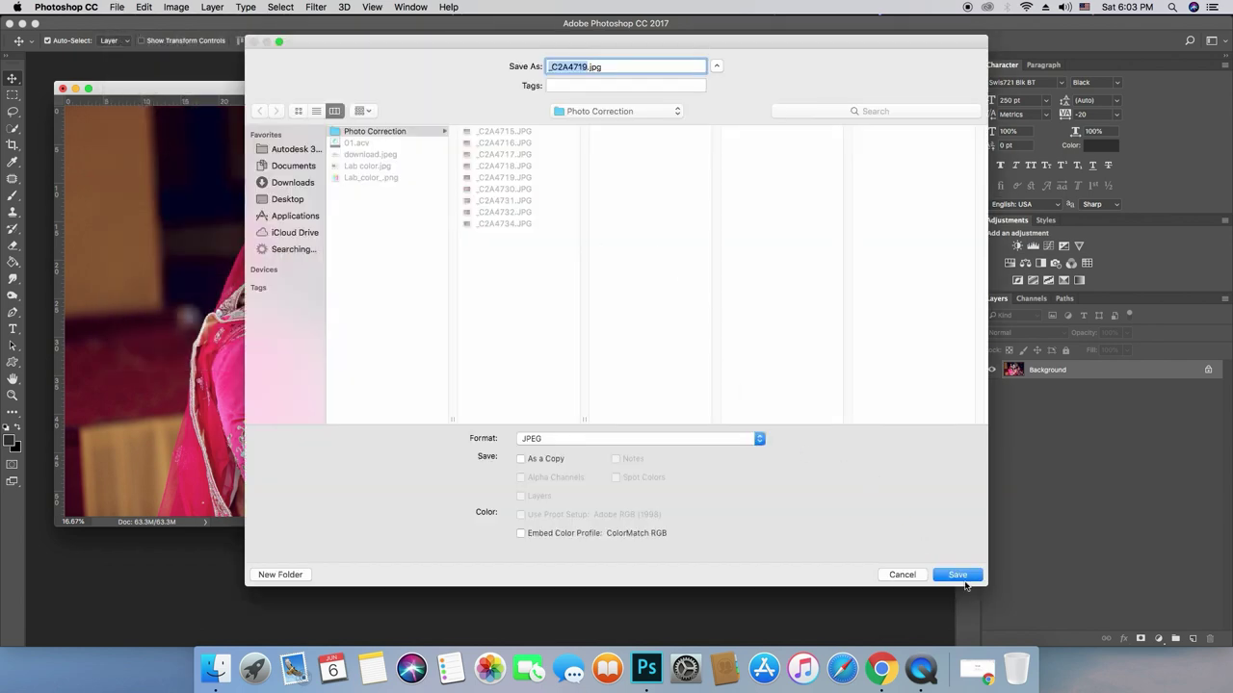
click(958, 575)
click(721, 127)
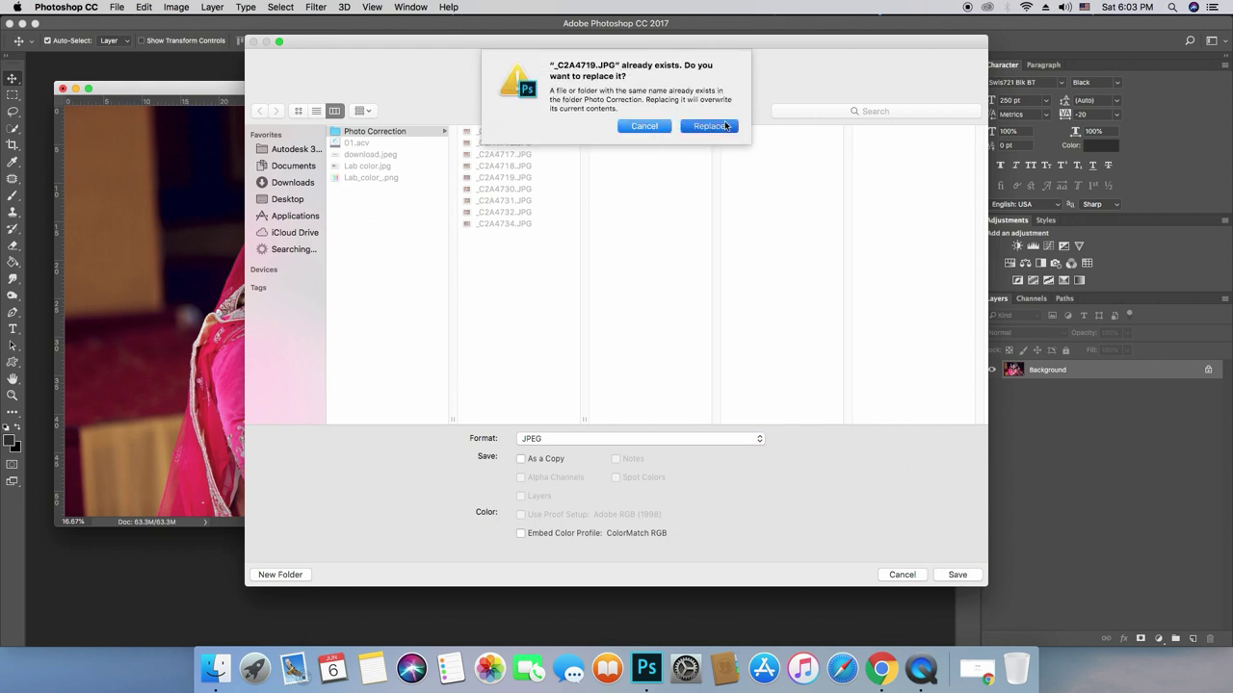
click(725, 126)
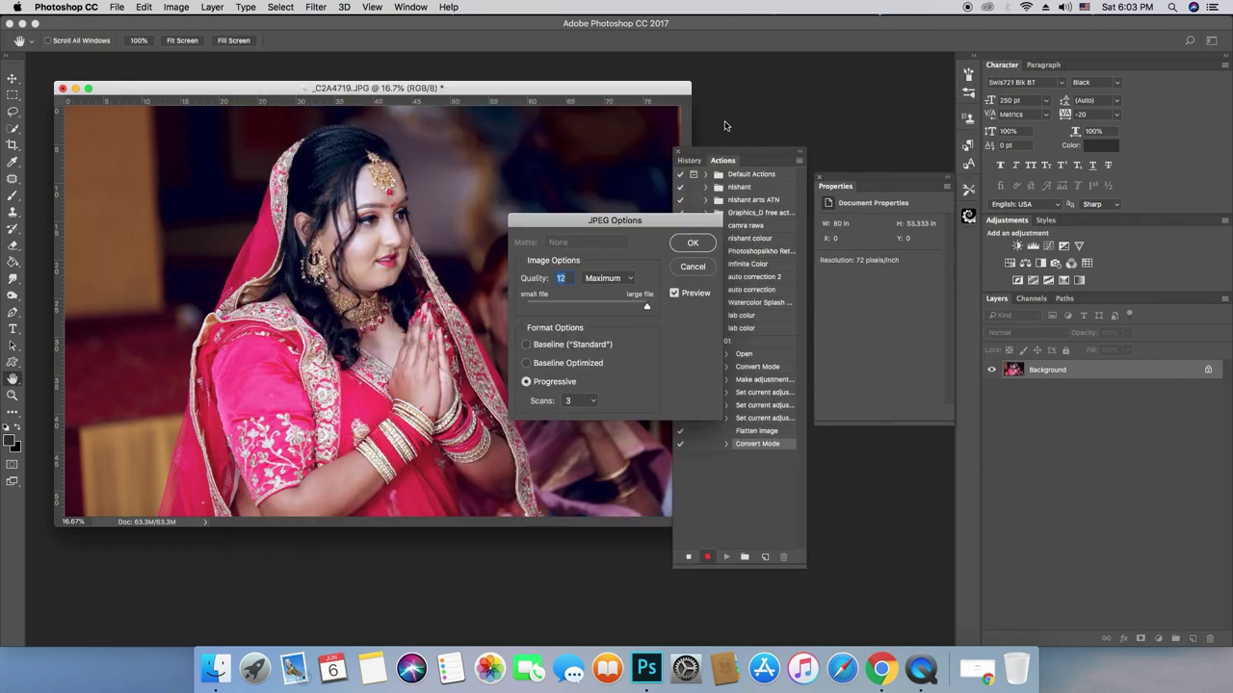
click(706, 247)
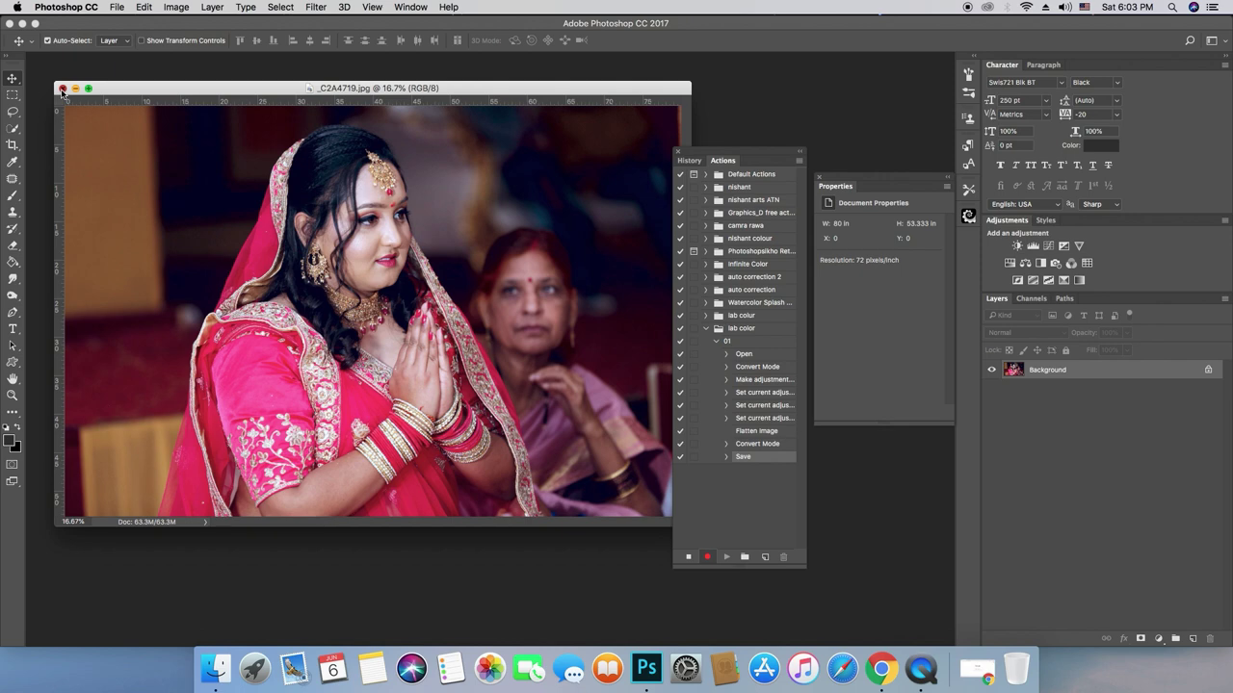
Close the photo, stop recording the action, and collapse the lab color set
click(62, 89)
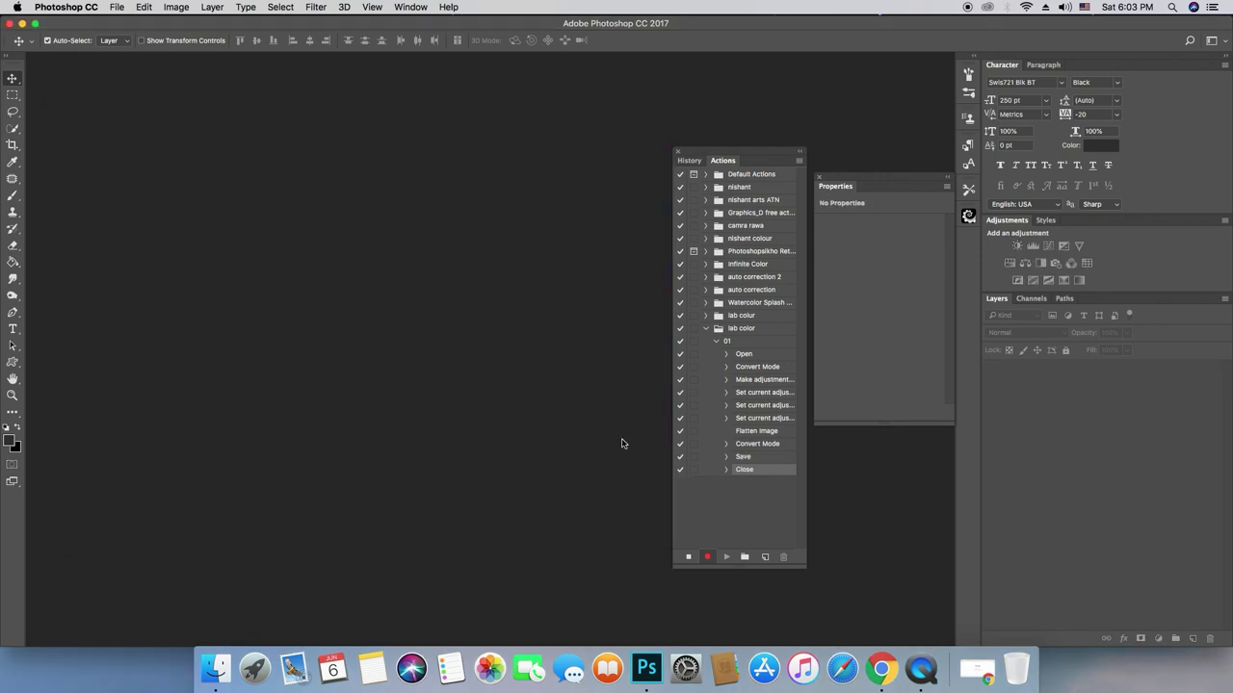
click(689, 558)
click(706, 328)
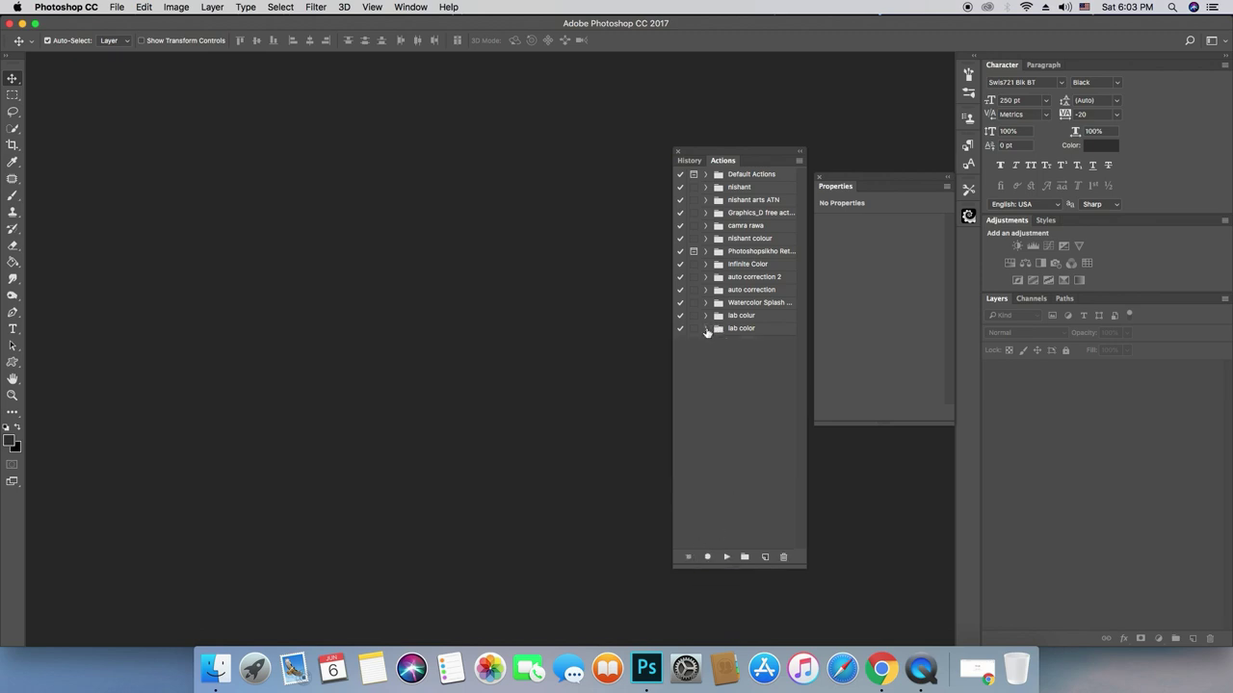
Select the lab color action set and review the actions it contains
click(739, 331)
click(706, 329)
click(120, 11)
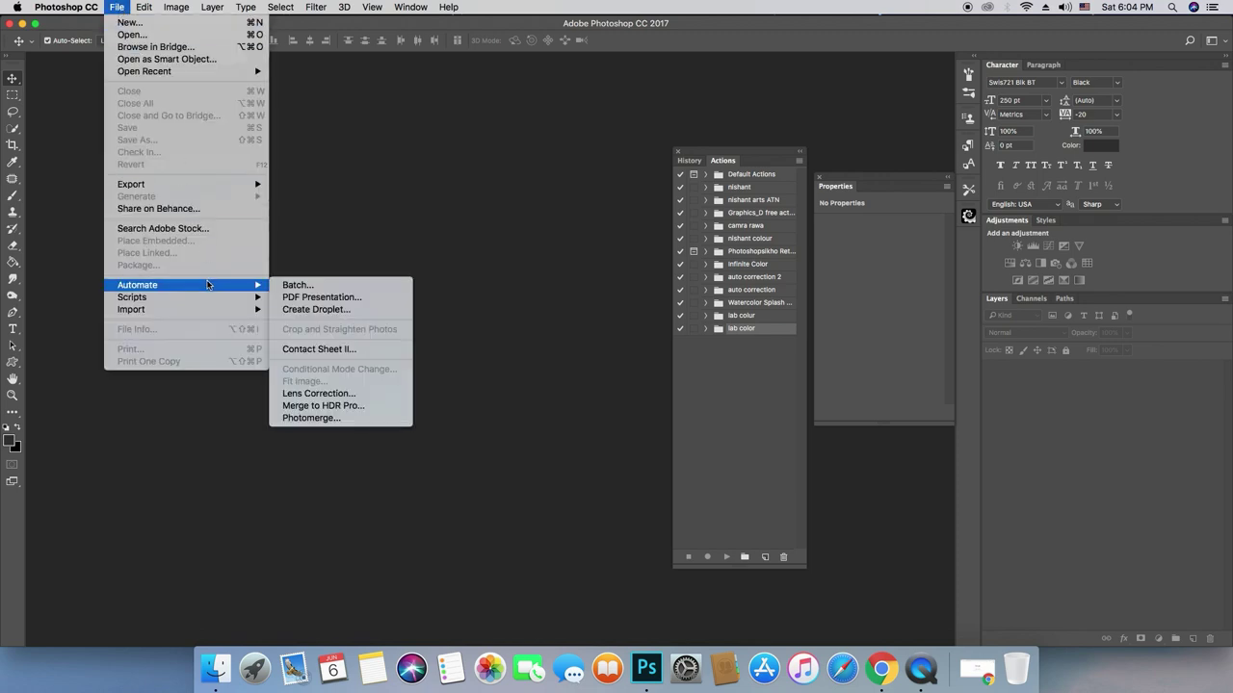
mouse_move(138, 285)
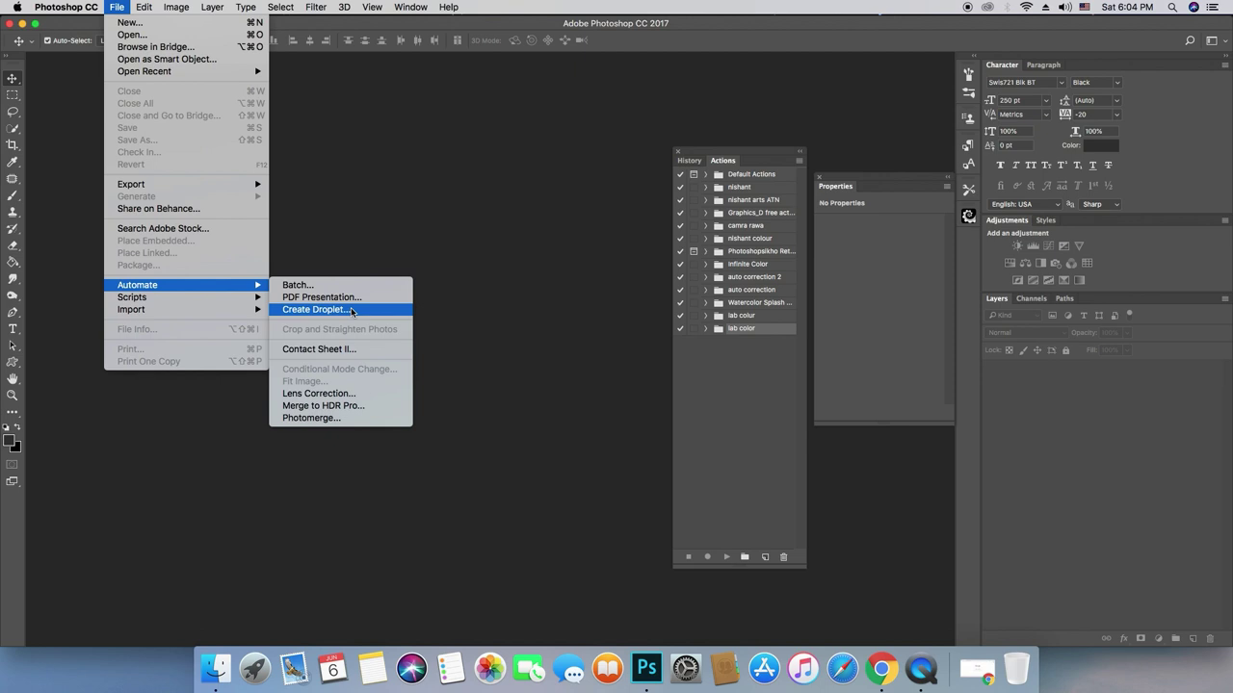
Start a new droplet and set its destination to 01.app in Photo Correction | Lab Color
click(351, 309)
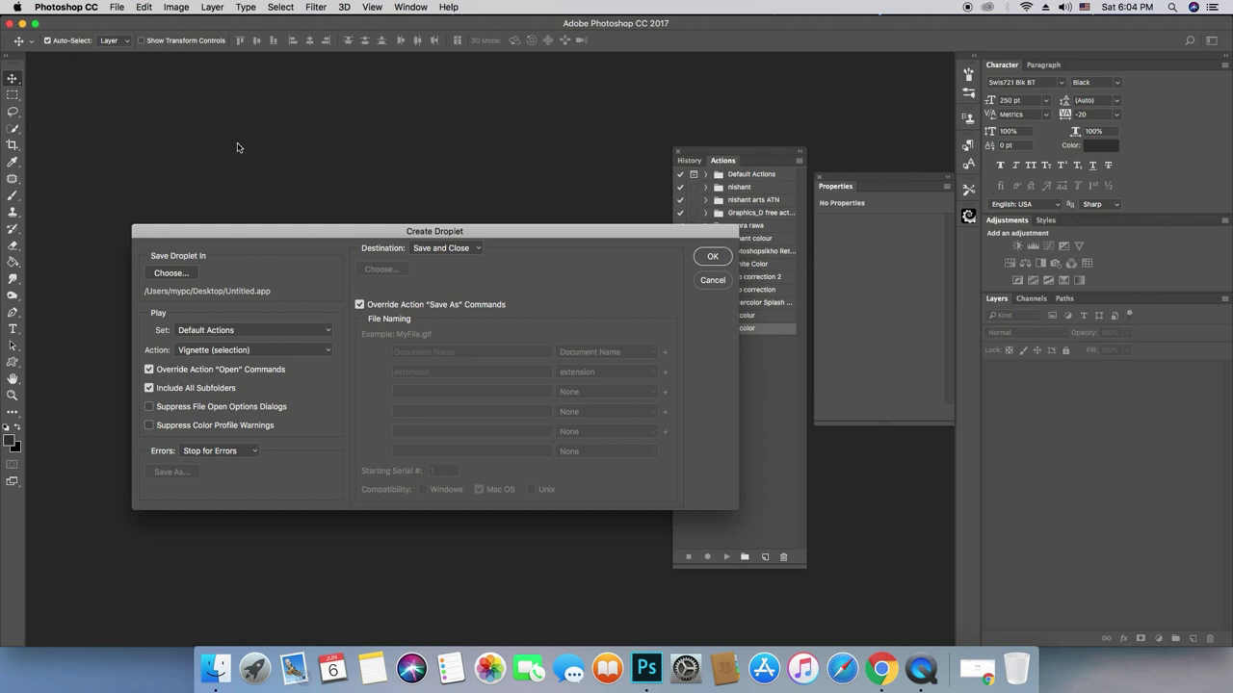
click(170, 273)
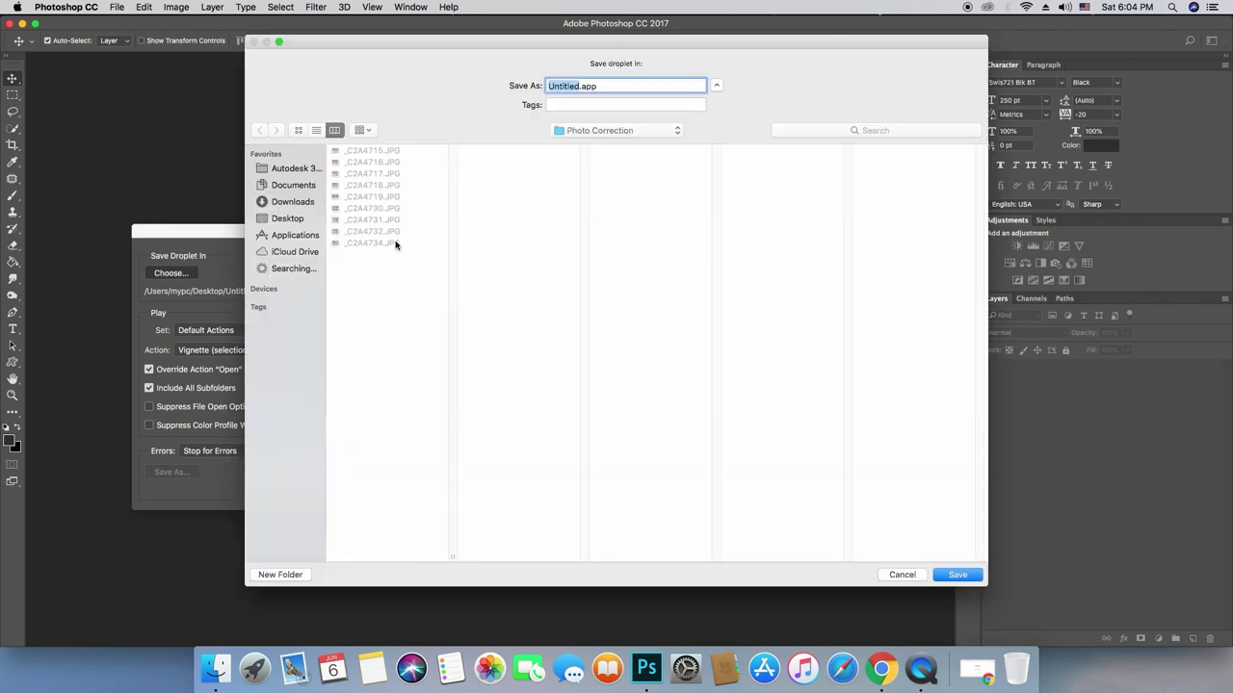
click(680, 130)
click(672, 144)
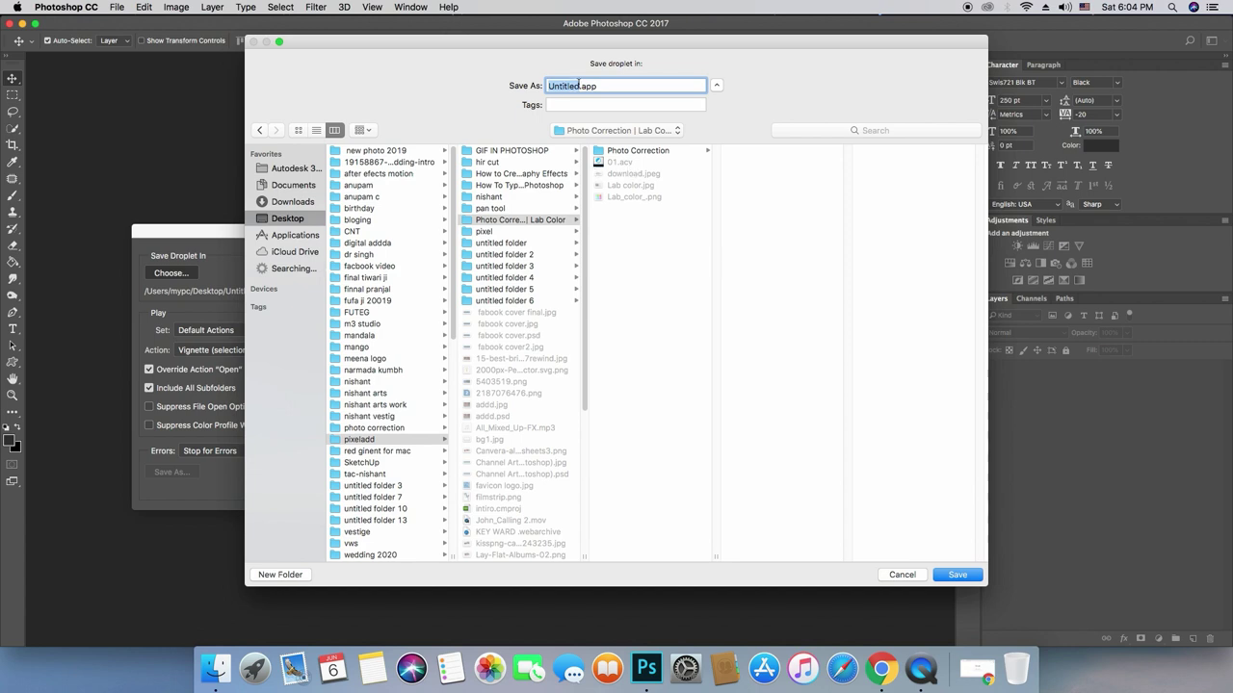
text(01)
click(956, 574)
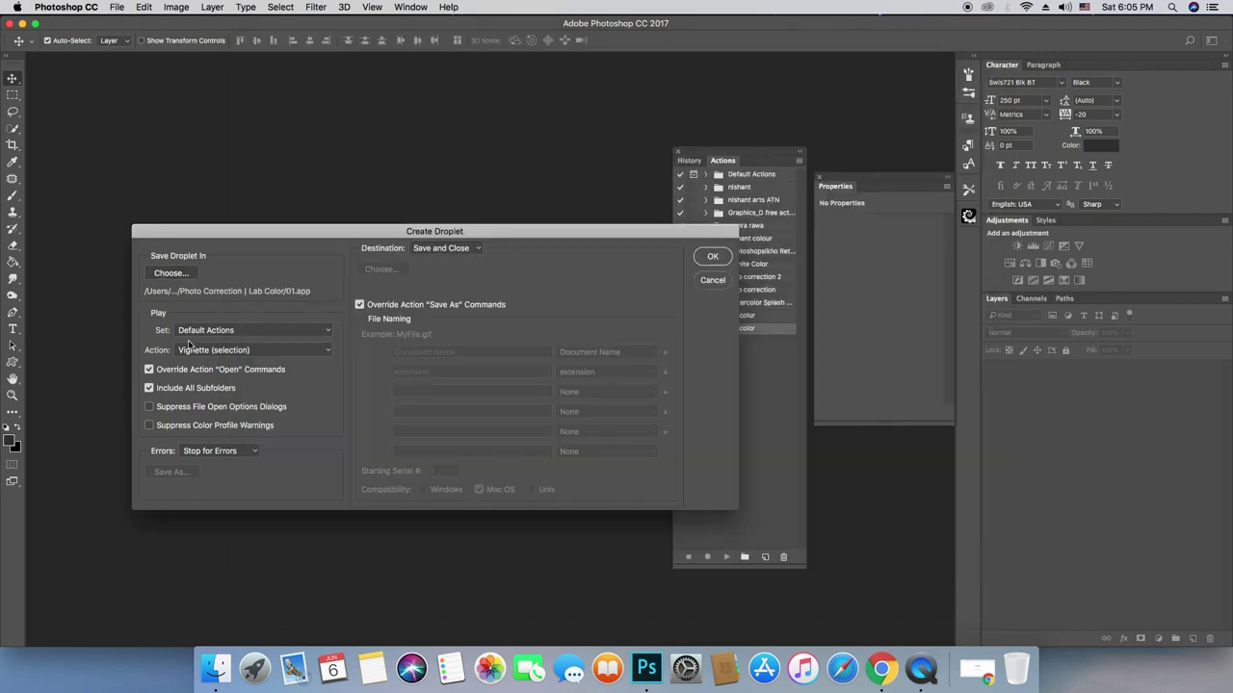
Point the droplet at action 01 in the lab color set and create it
click(328, 330)
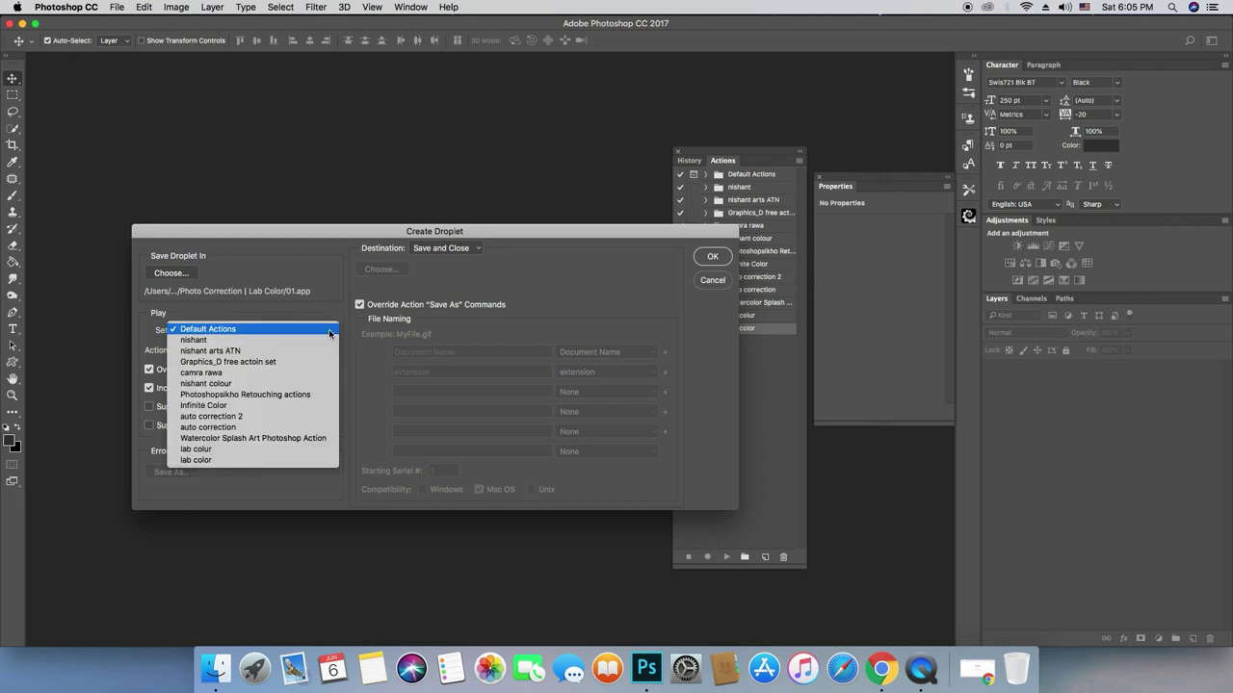
click(257, 460)
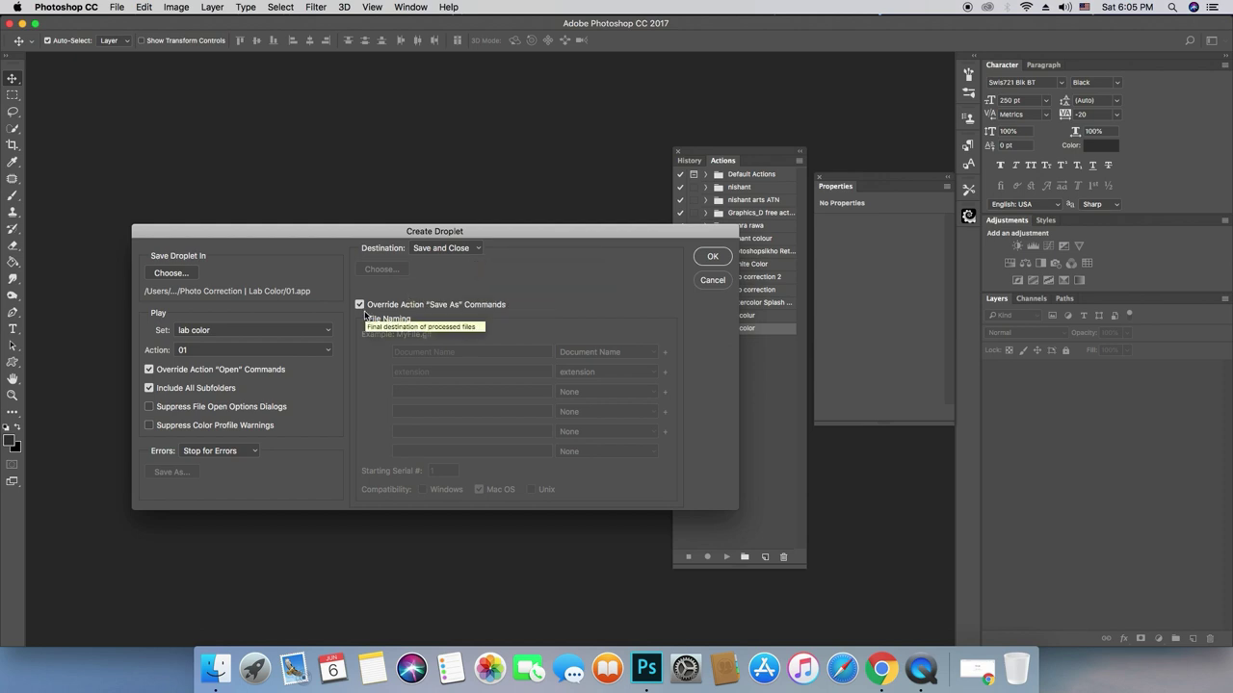
click(706, 257)
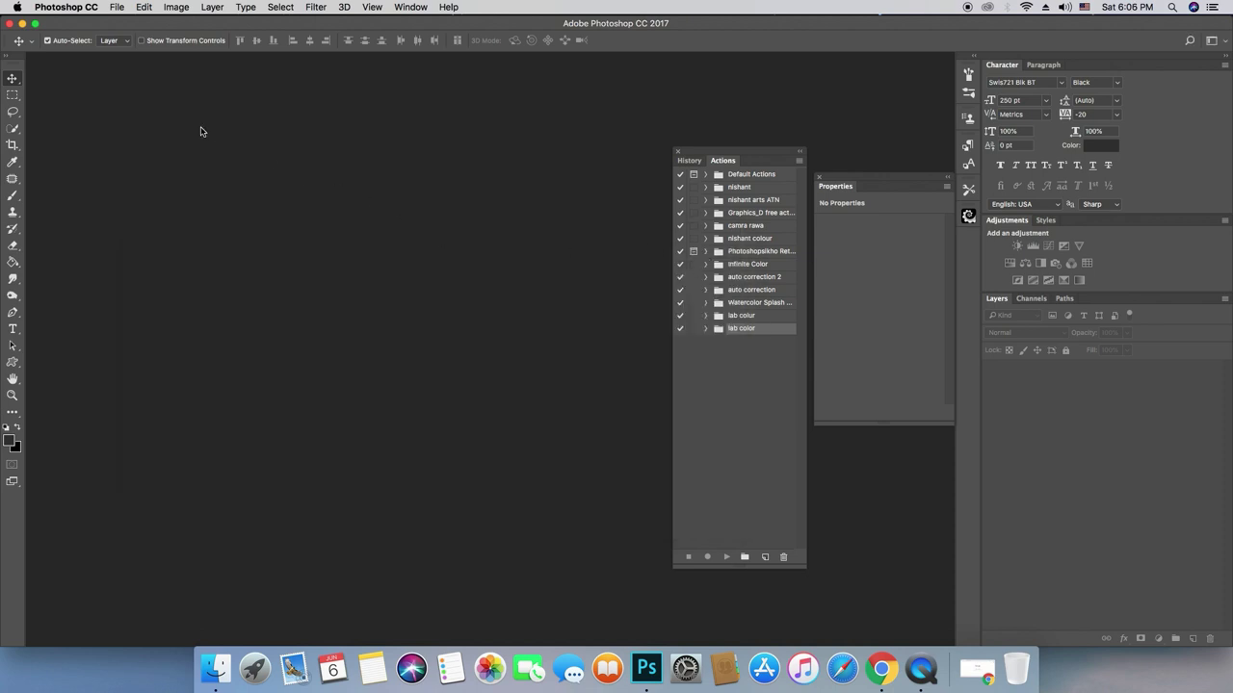
Hide Photoshop, open pixeladd > Photo Correction | Lab Color, select 01.app, and shrink the window
click(23, 24)
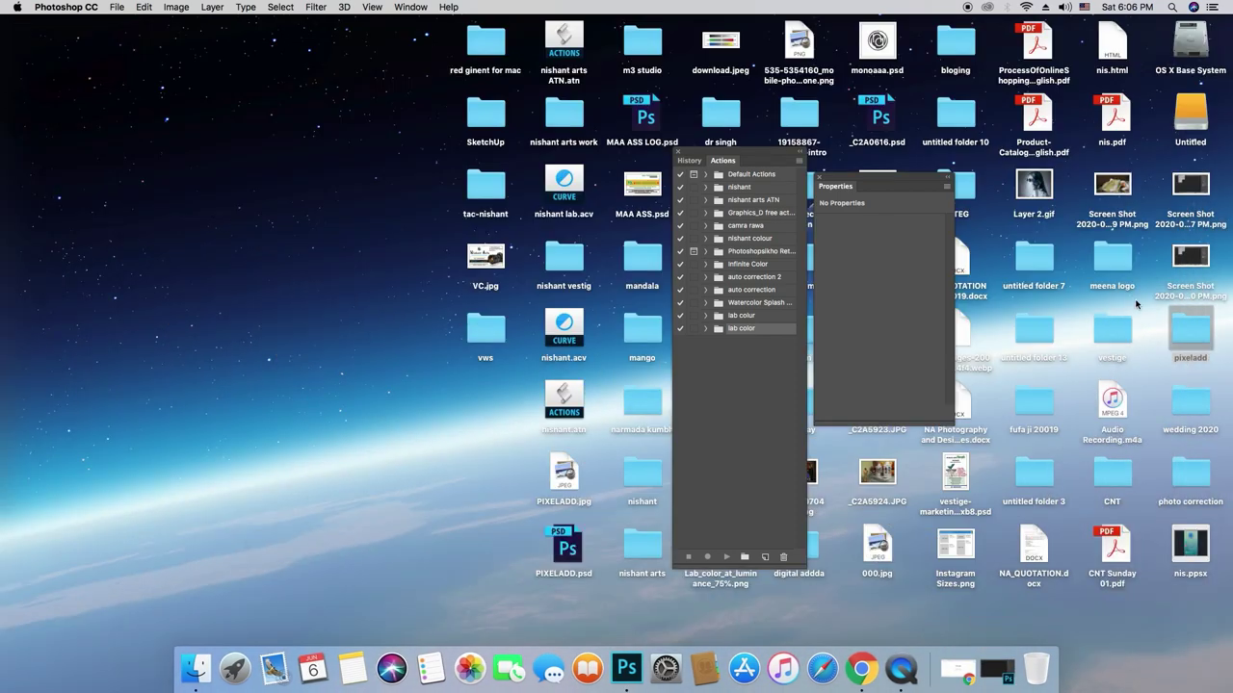
double_click(1191, 333)
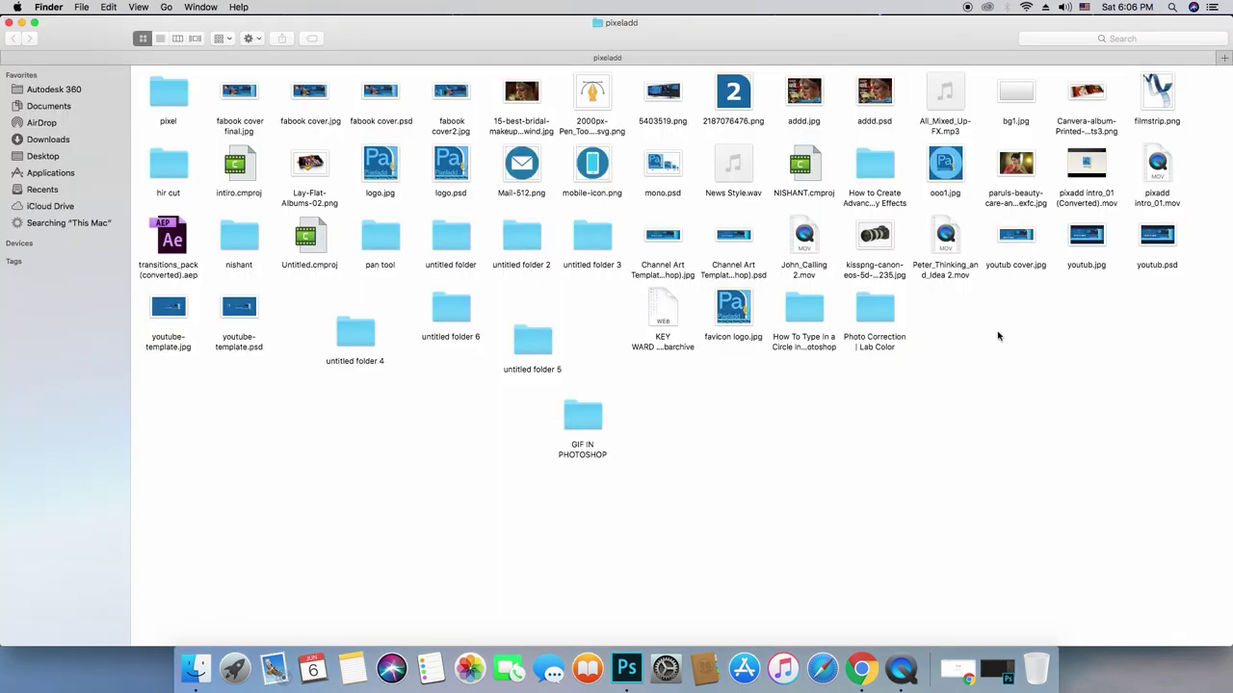
double_click(884, 317)
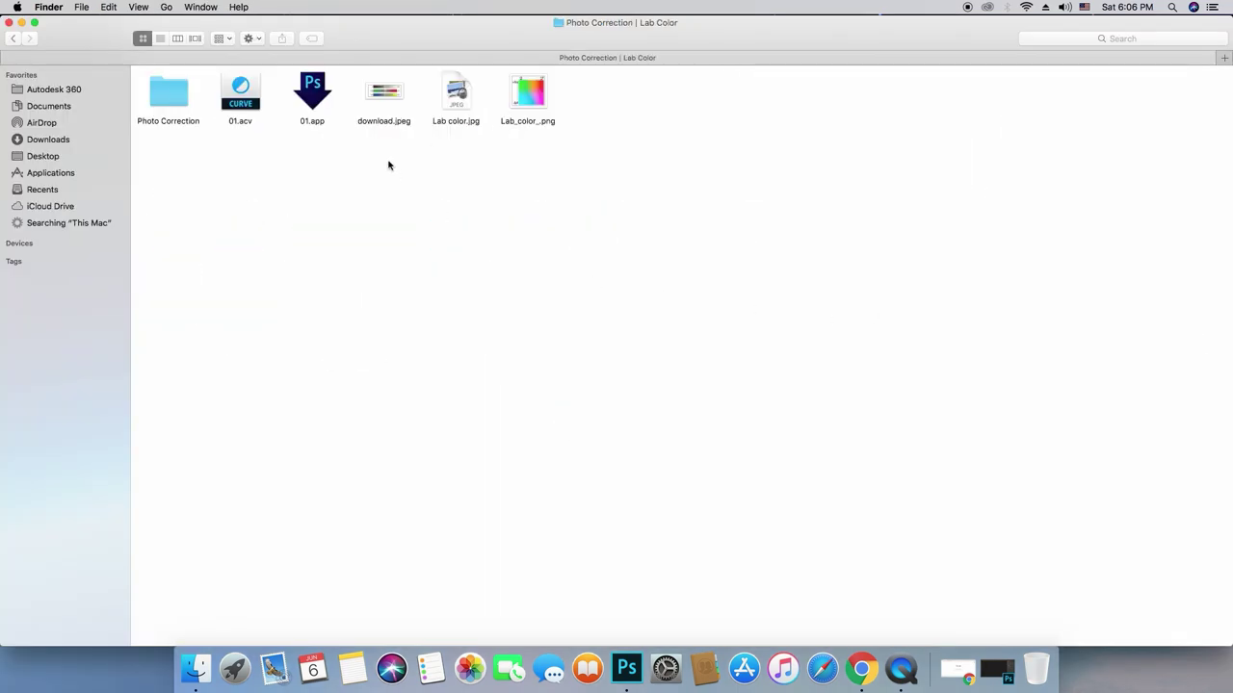
click(319, 93)
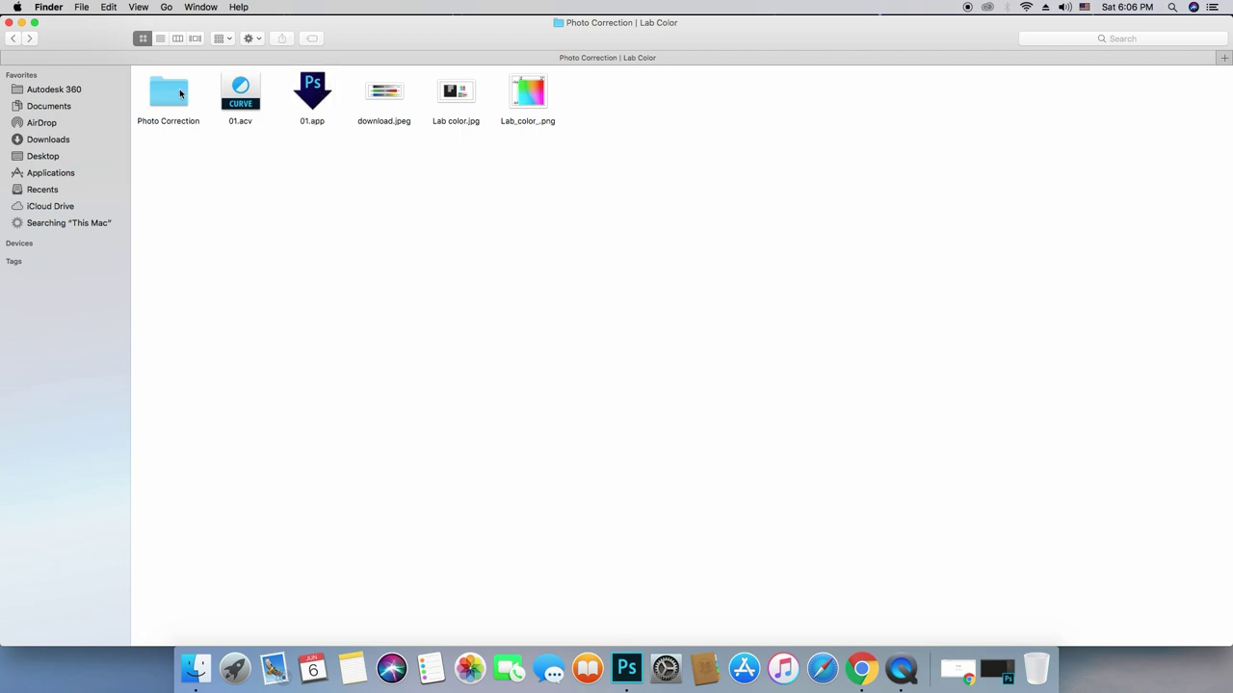
double_click(366, 22)
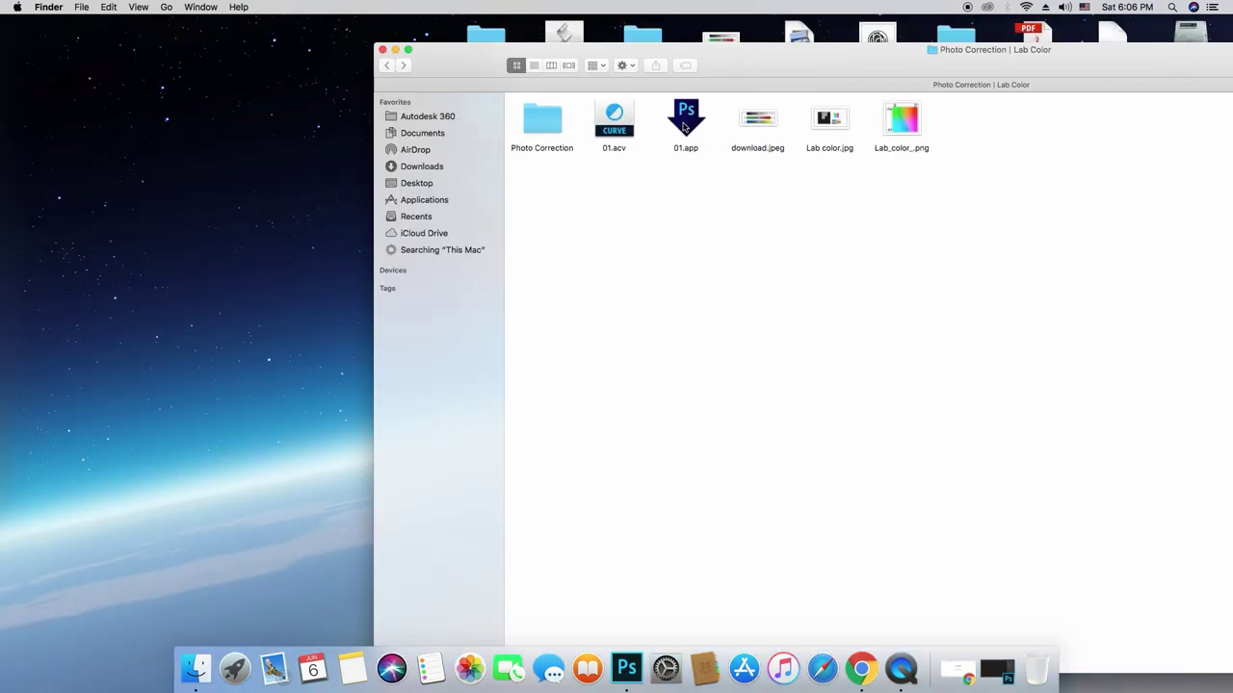
Move the 01.app droplet out of the folder onto the desktop
drag(611, 197, 508, 262)
drag(212, 215, 143, 256)
drag(686, 117, 93, 202)
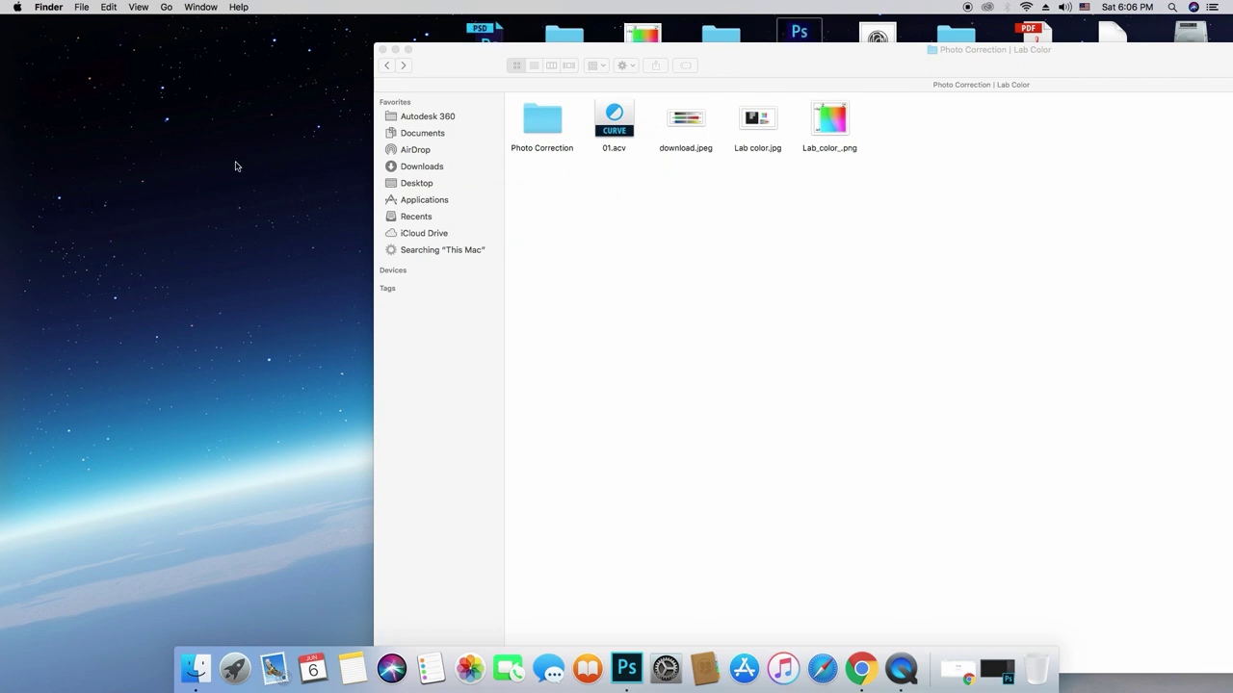
mouse_move(463, 60)
mouse_down()
mouse_move(486, 433)
mouse_move(402, 302)
mouse_move(428, 179)
mouse_up()
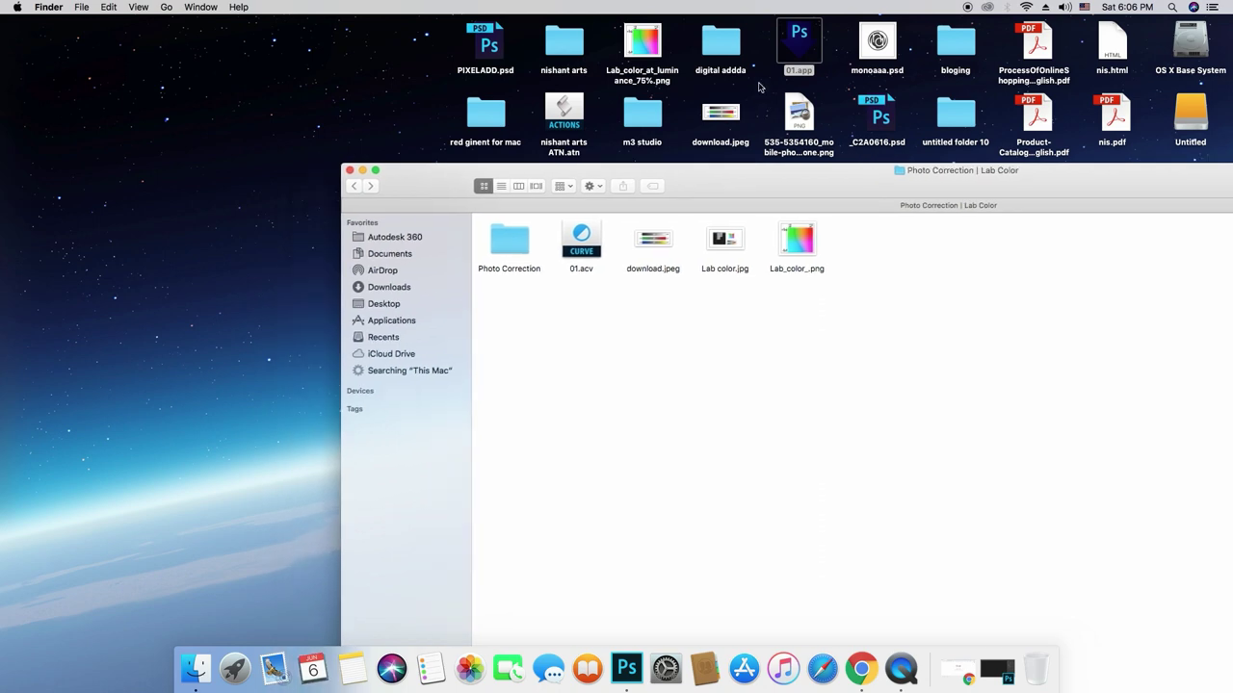
Drop all nine wedding JPGs from Photo Correction onto 01.app and let Photoshop process them
double_click(507, 248)
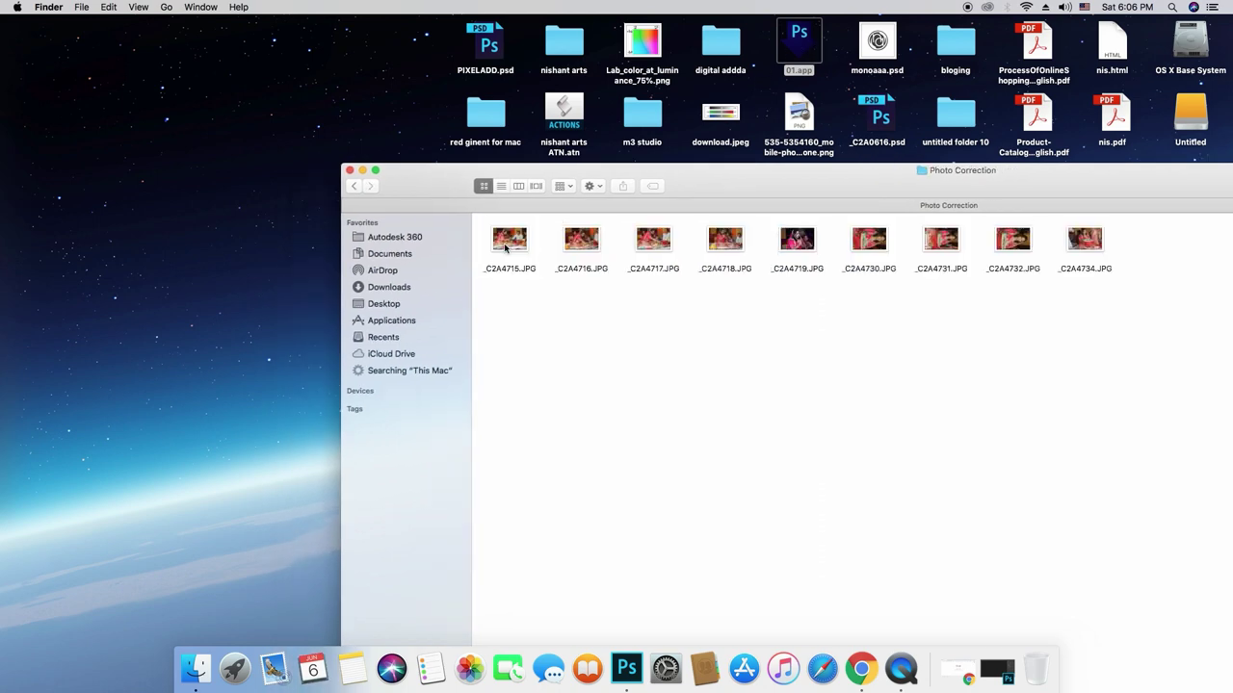
drag(1175, 298, 481, 218)
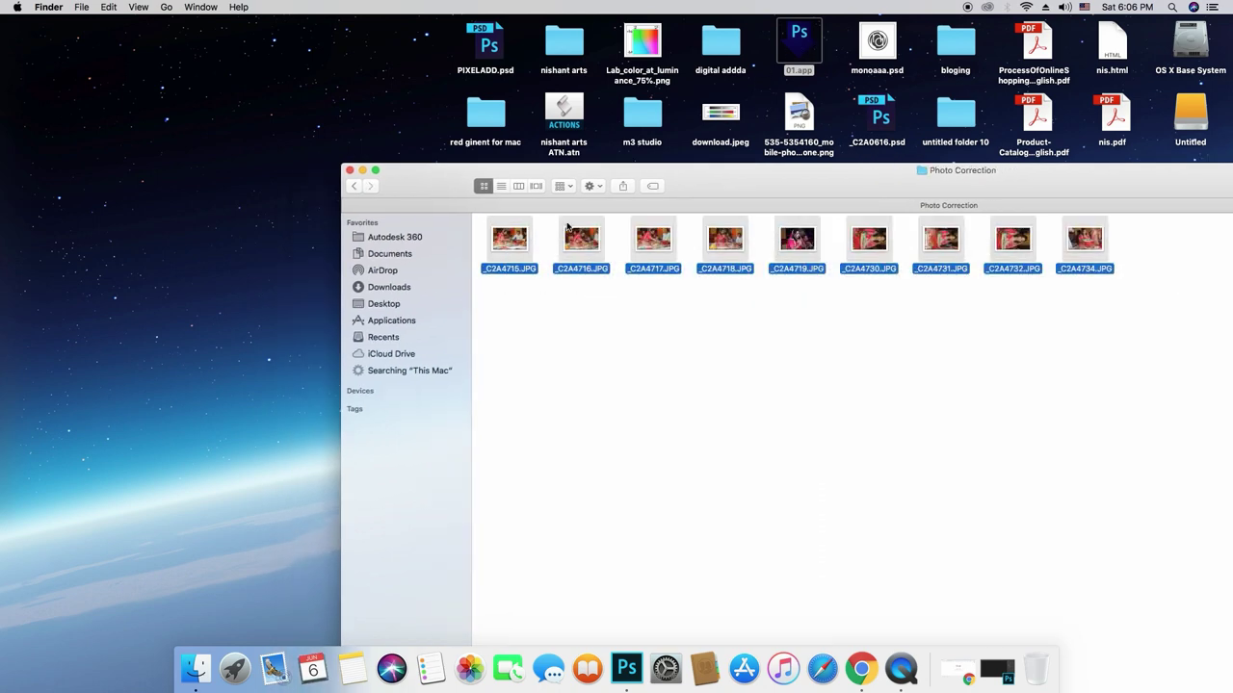
mouse_move(597, 241)
mouse_down()
mouse_move(879, 9)
mouse_move(799, 45)
mouse_up()
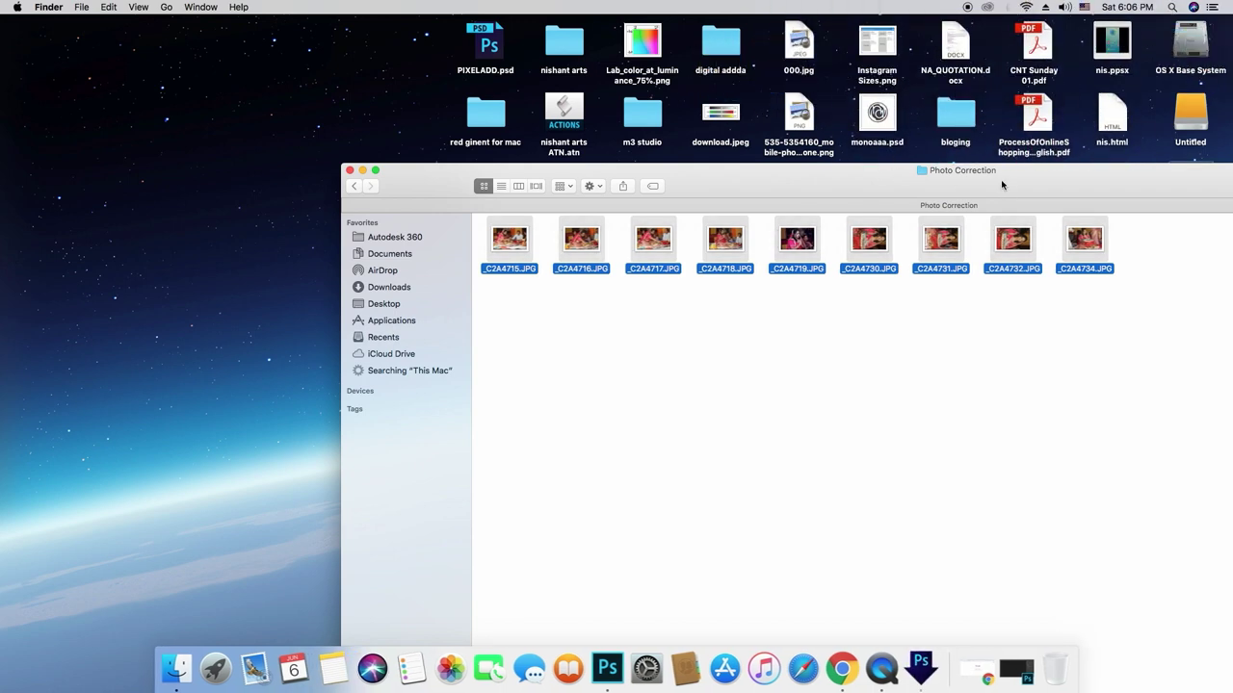
drag(1006, 182, 373, 63)
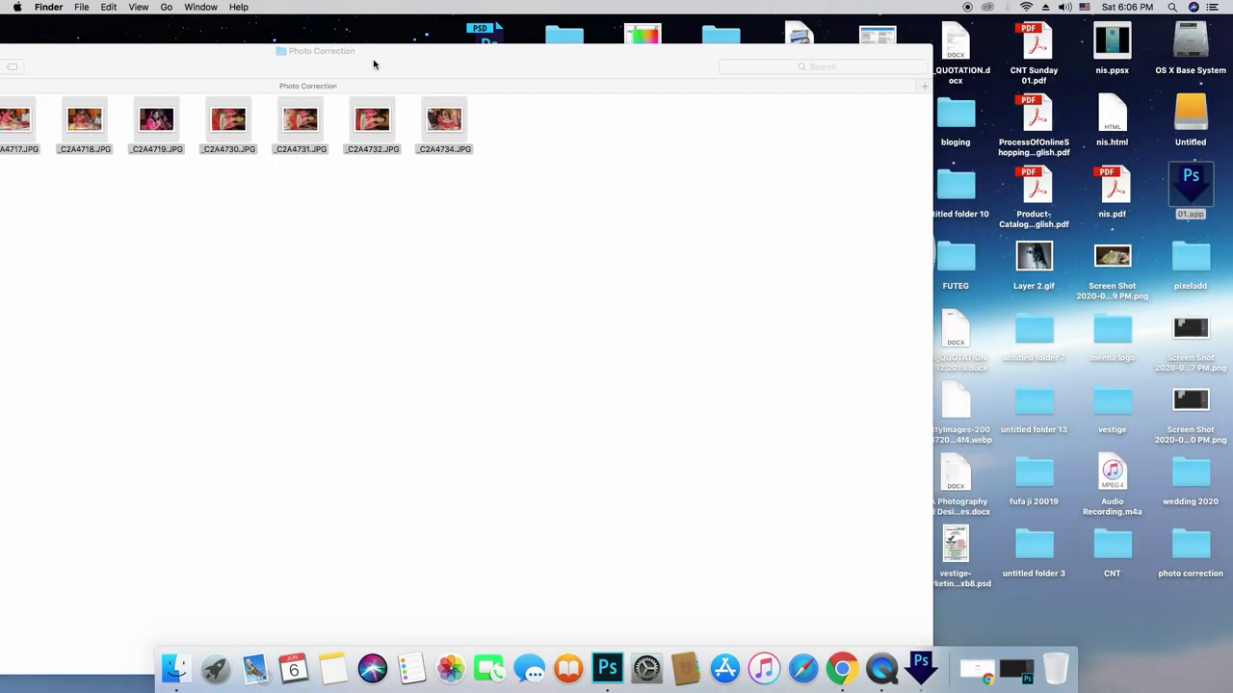
drag(545, 77, 743, 55)
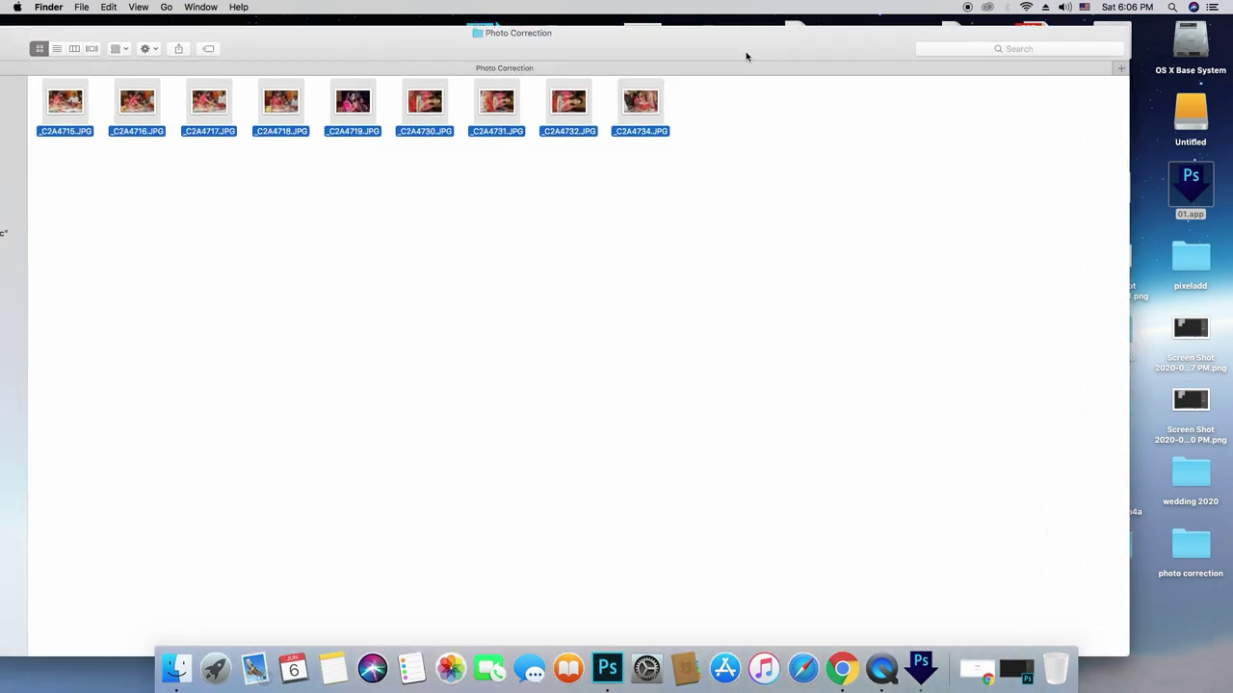
click(1006, 667)
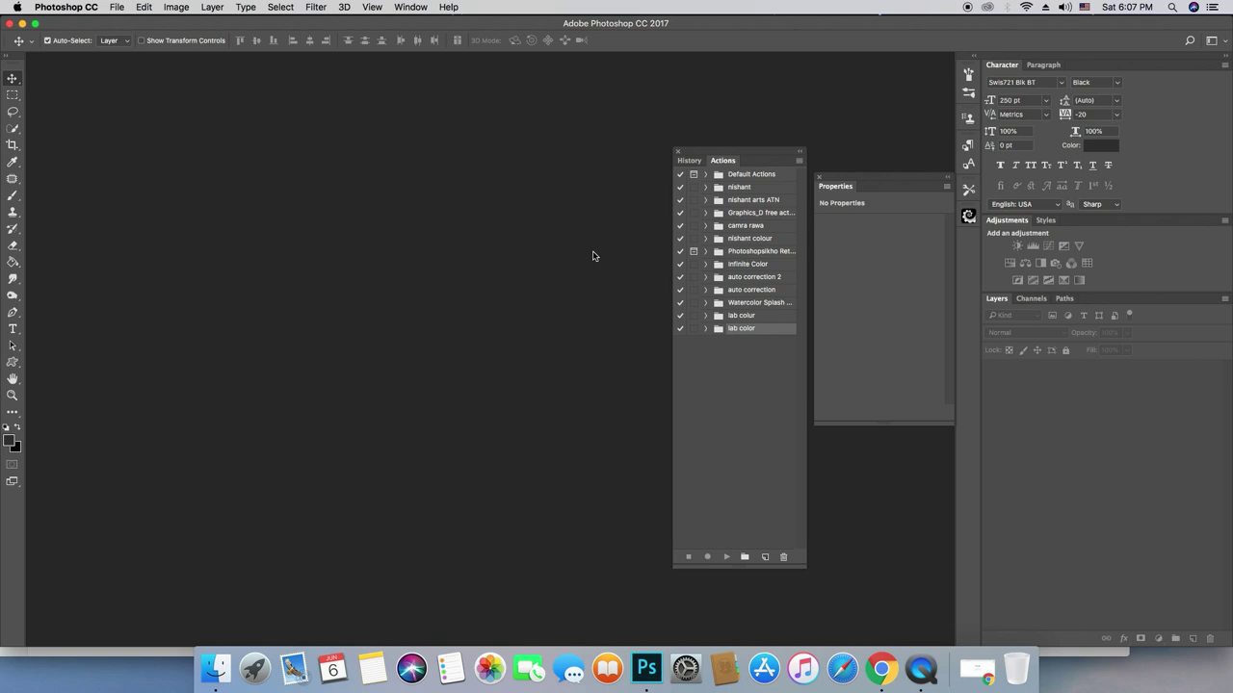
click(23, 24)
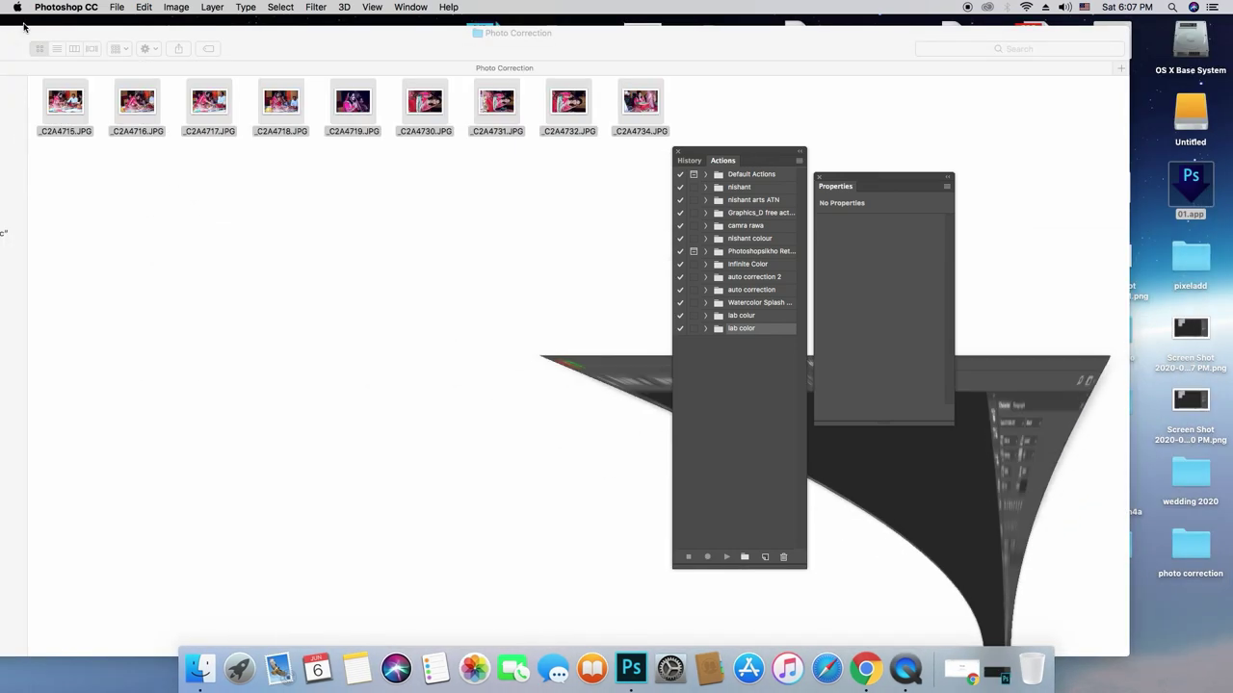
click(573, 101)
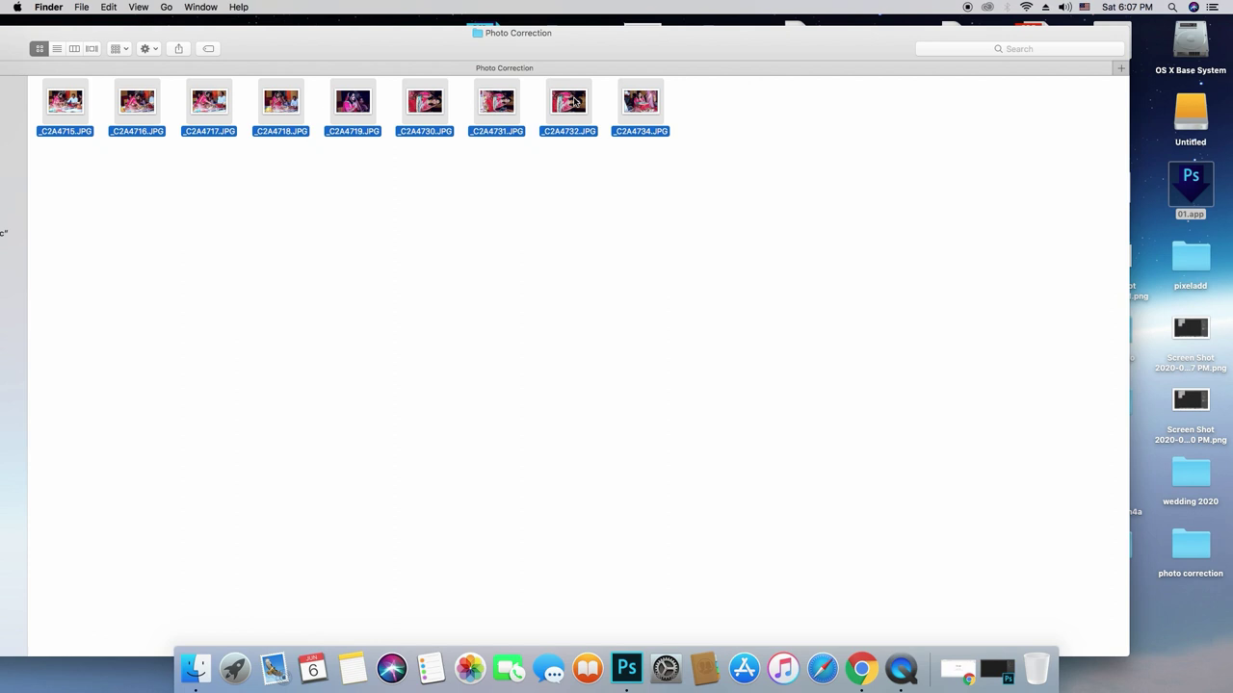
Open the nine processed JPGs in Preview and step through _C2A4716 to _C2A4734
double_click(573, 101)
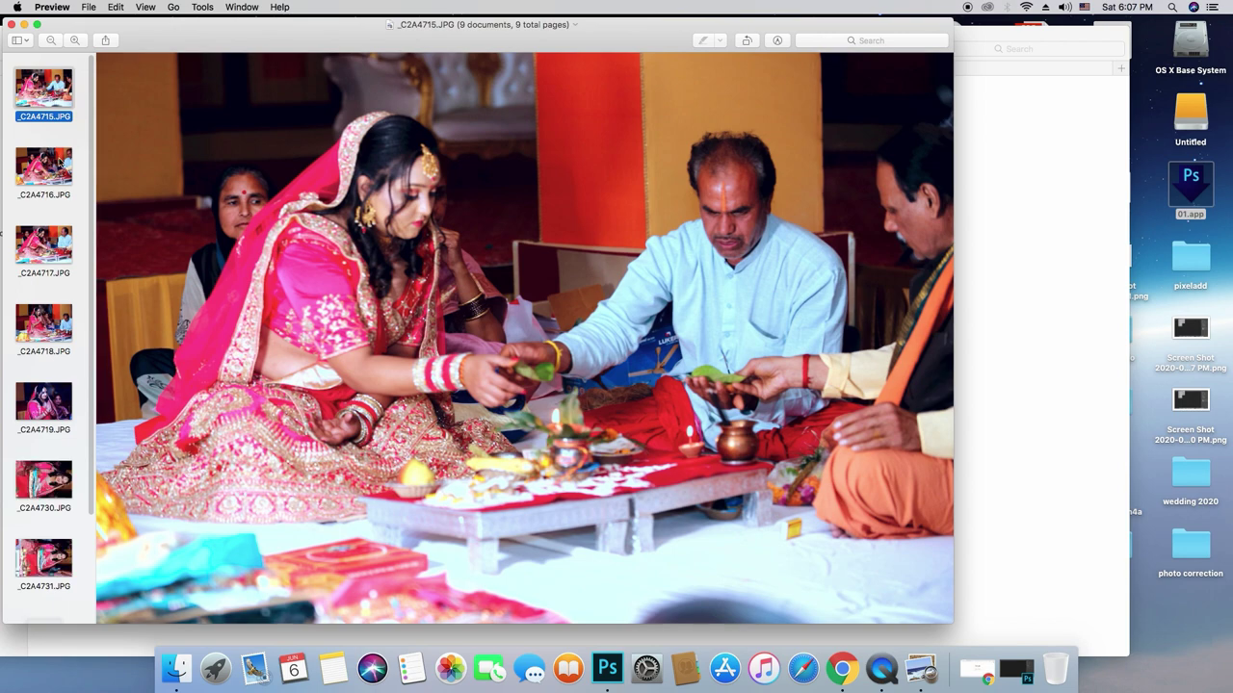
click(60, 163)
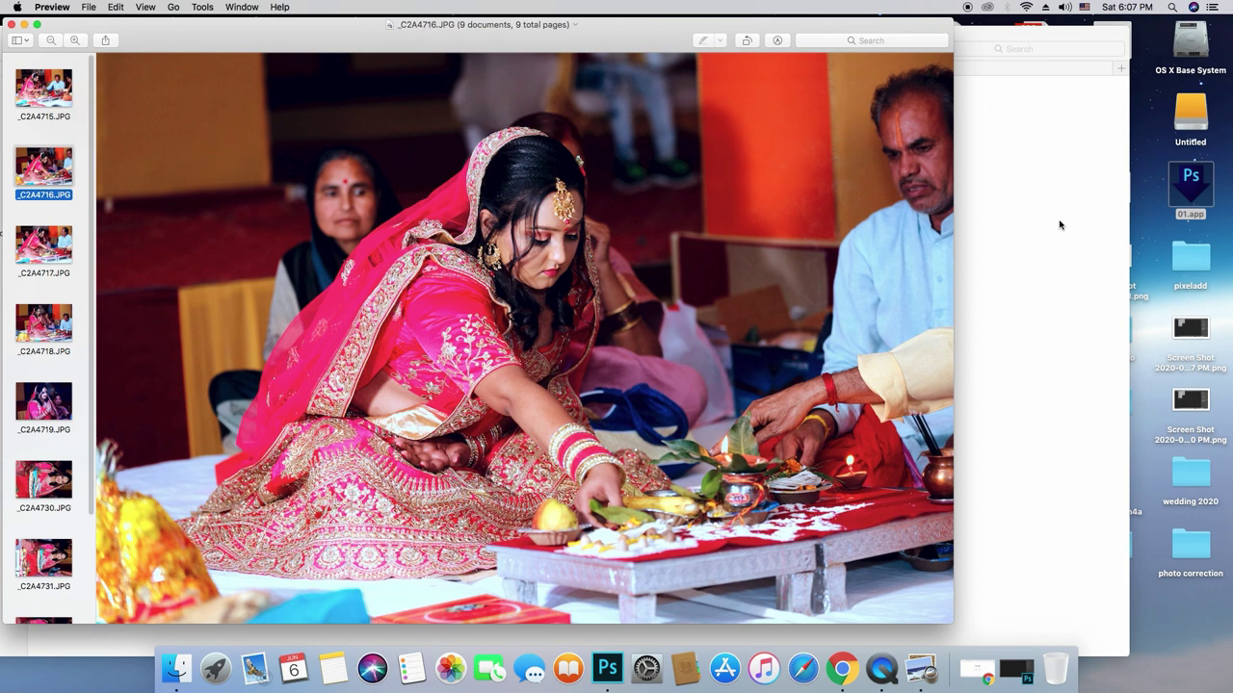
key(Down)
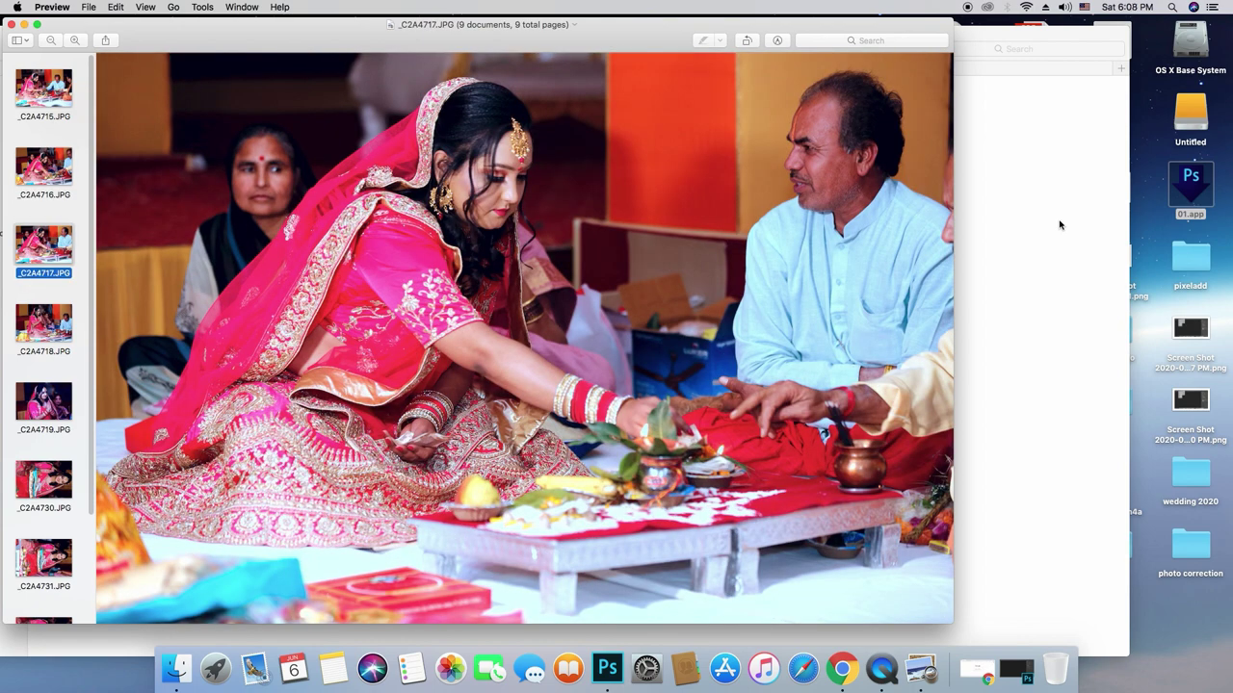
key(Down)
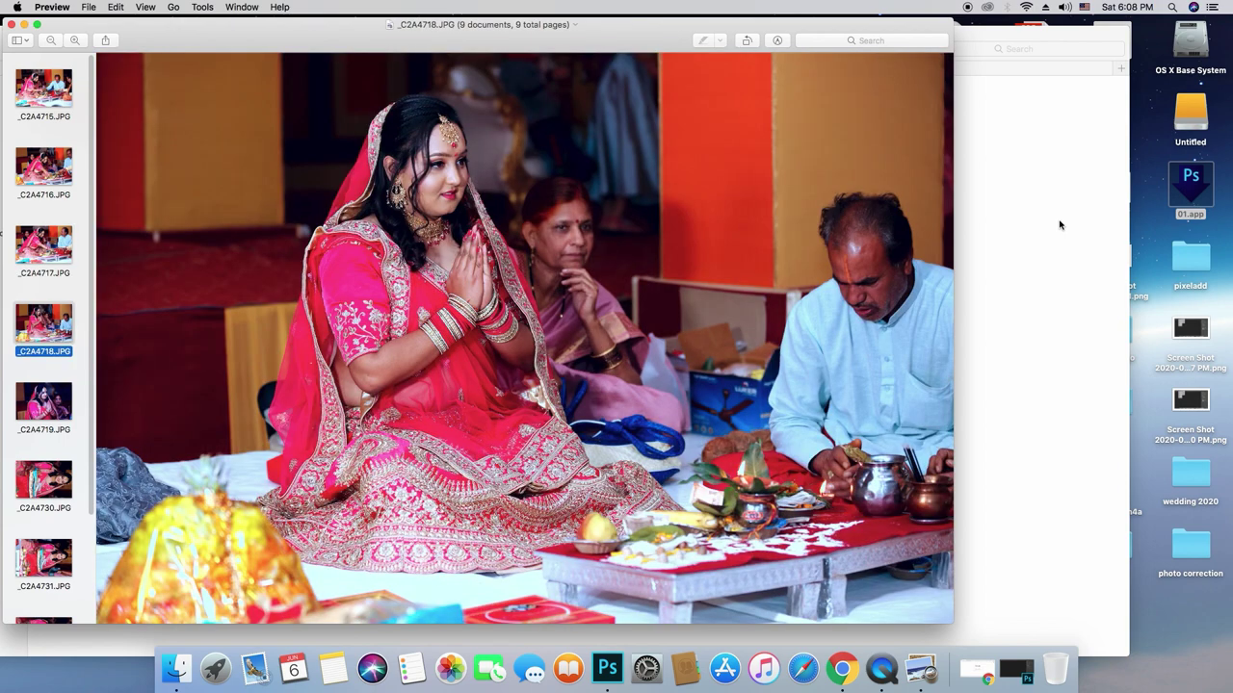
key(Down)
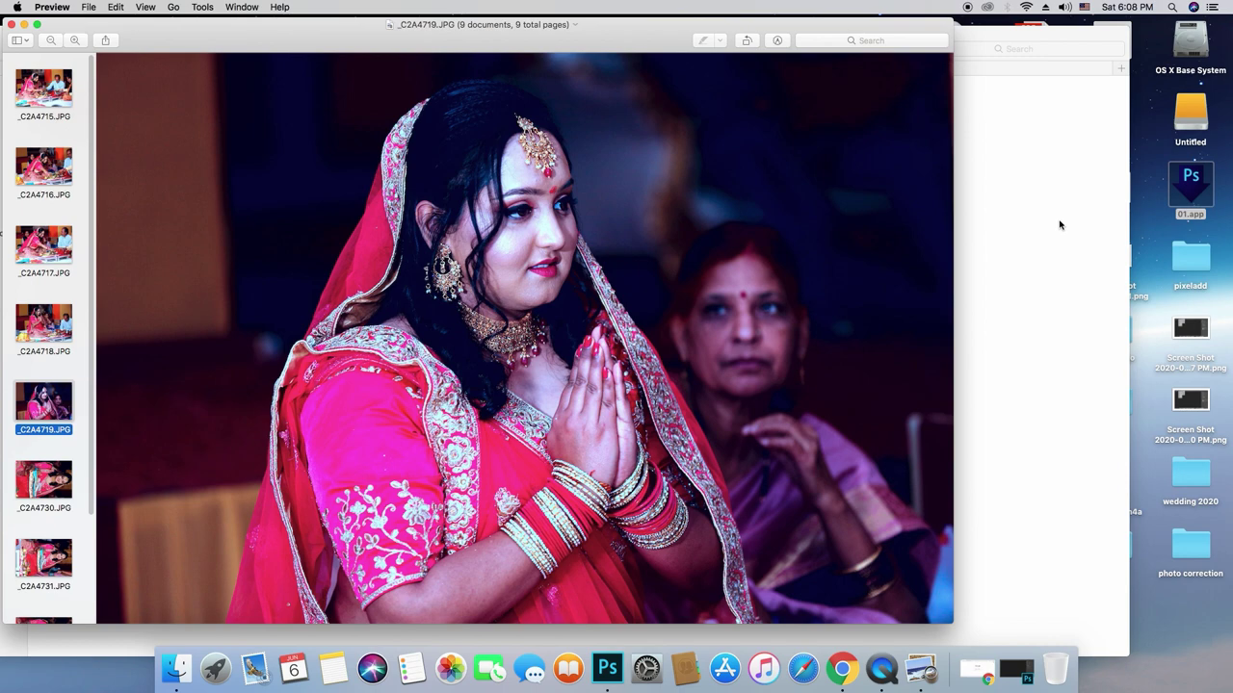
key(Down)
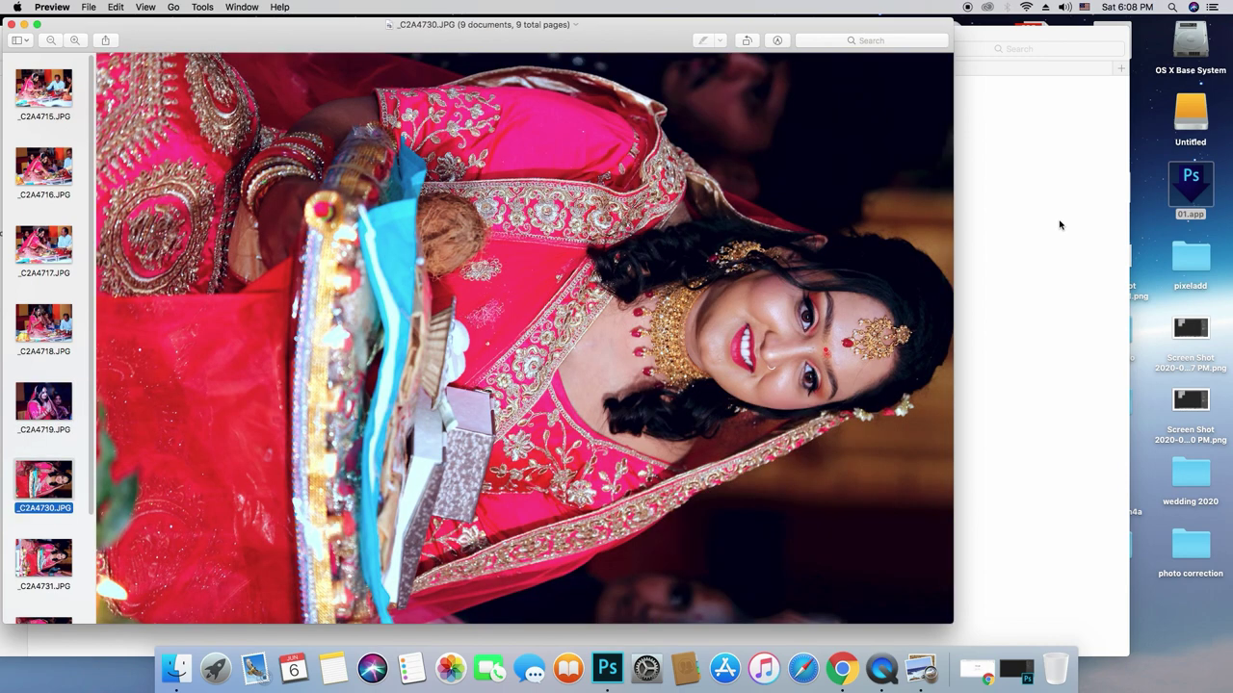
key(Down)
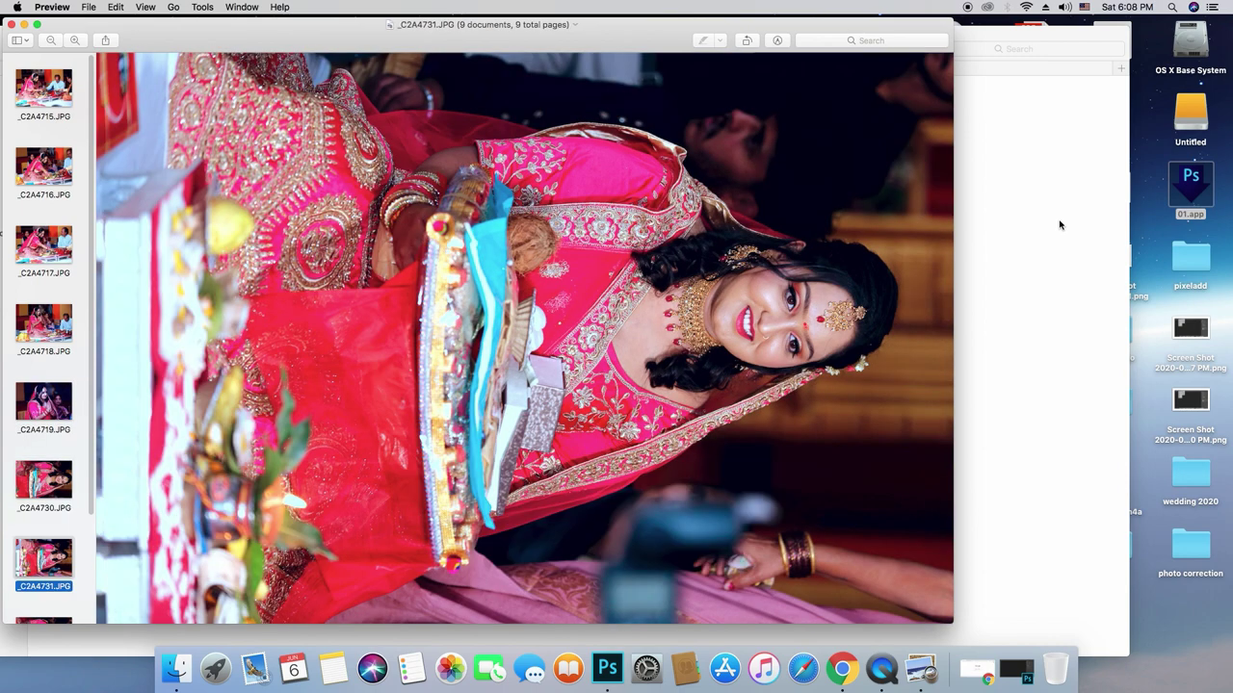
key(Down)
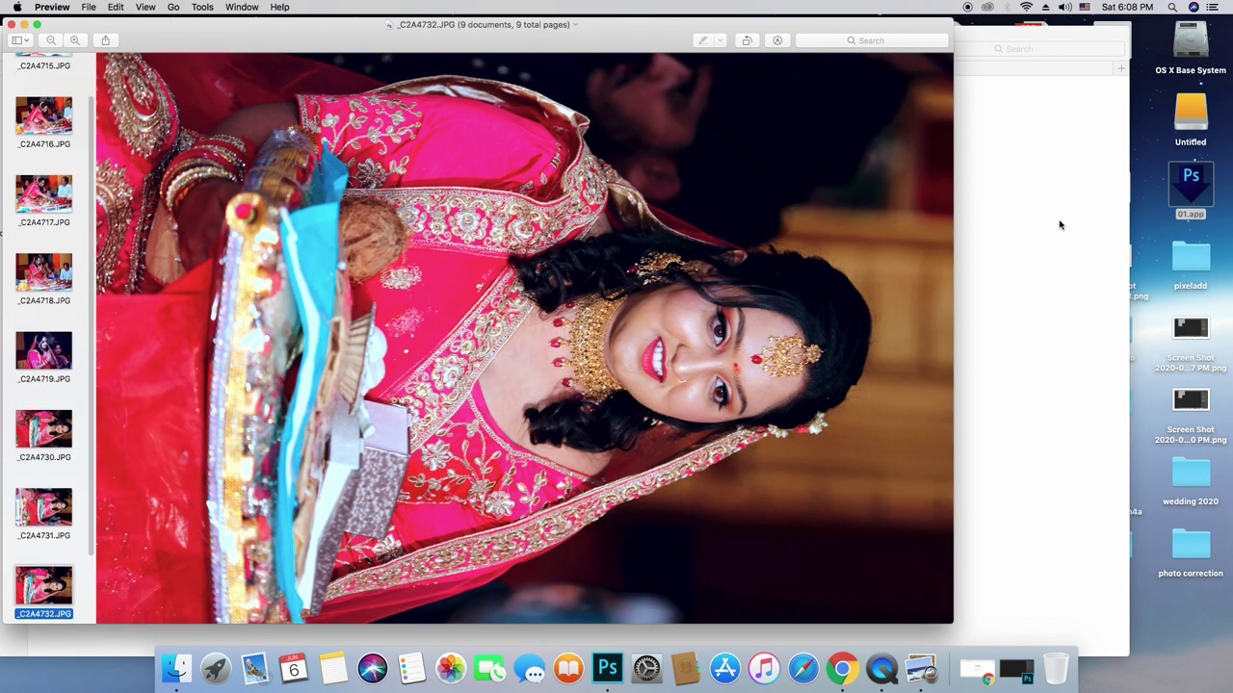
key(Down)
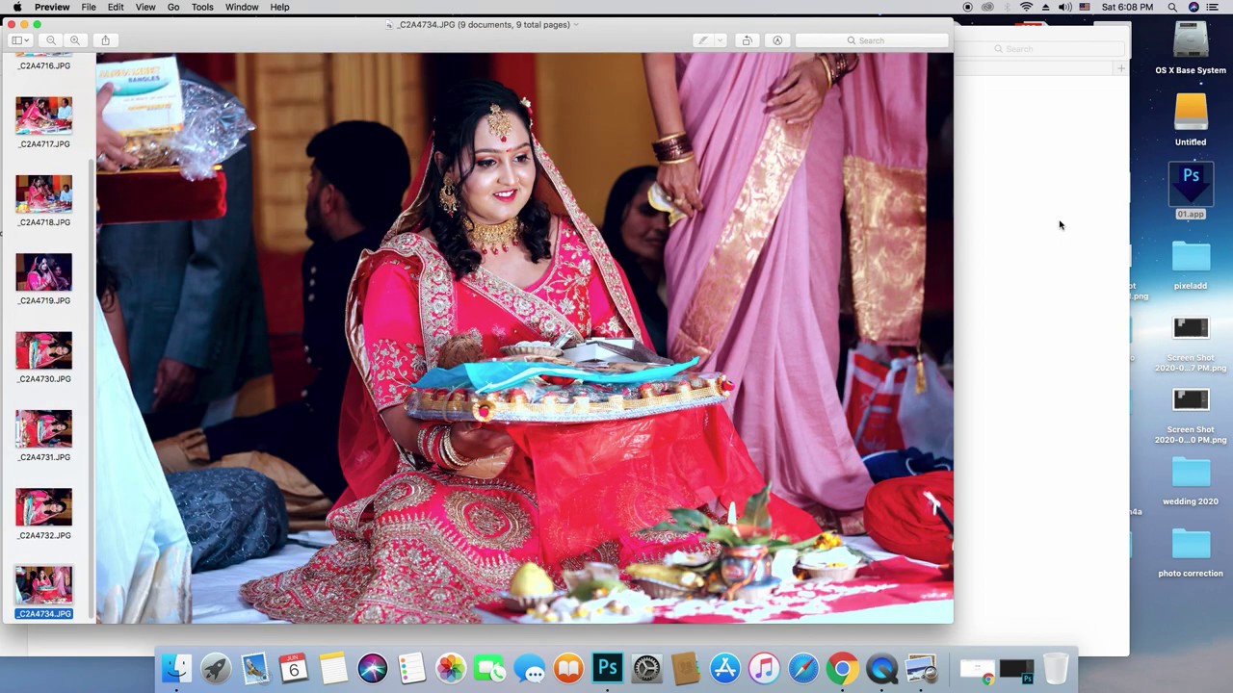